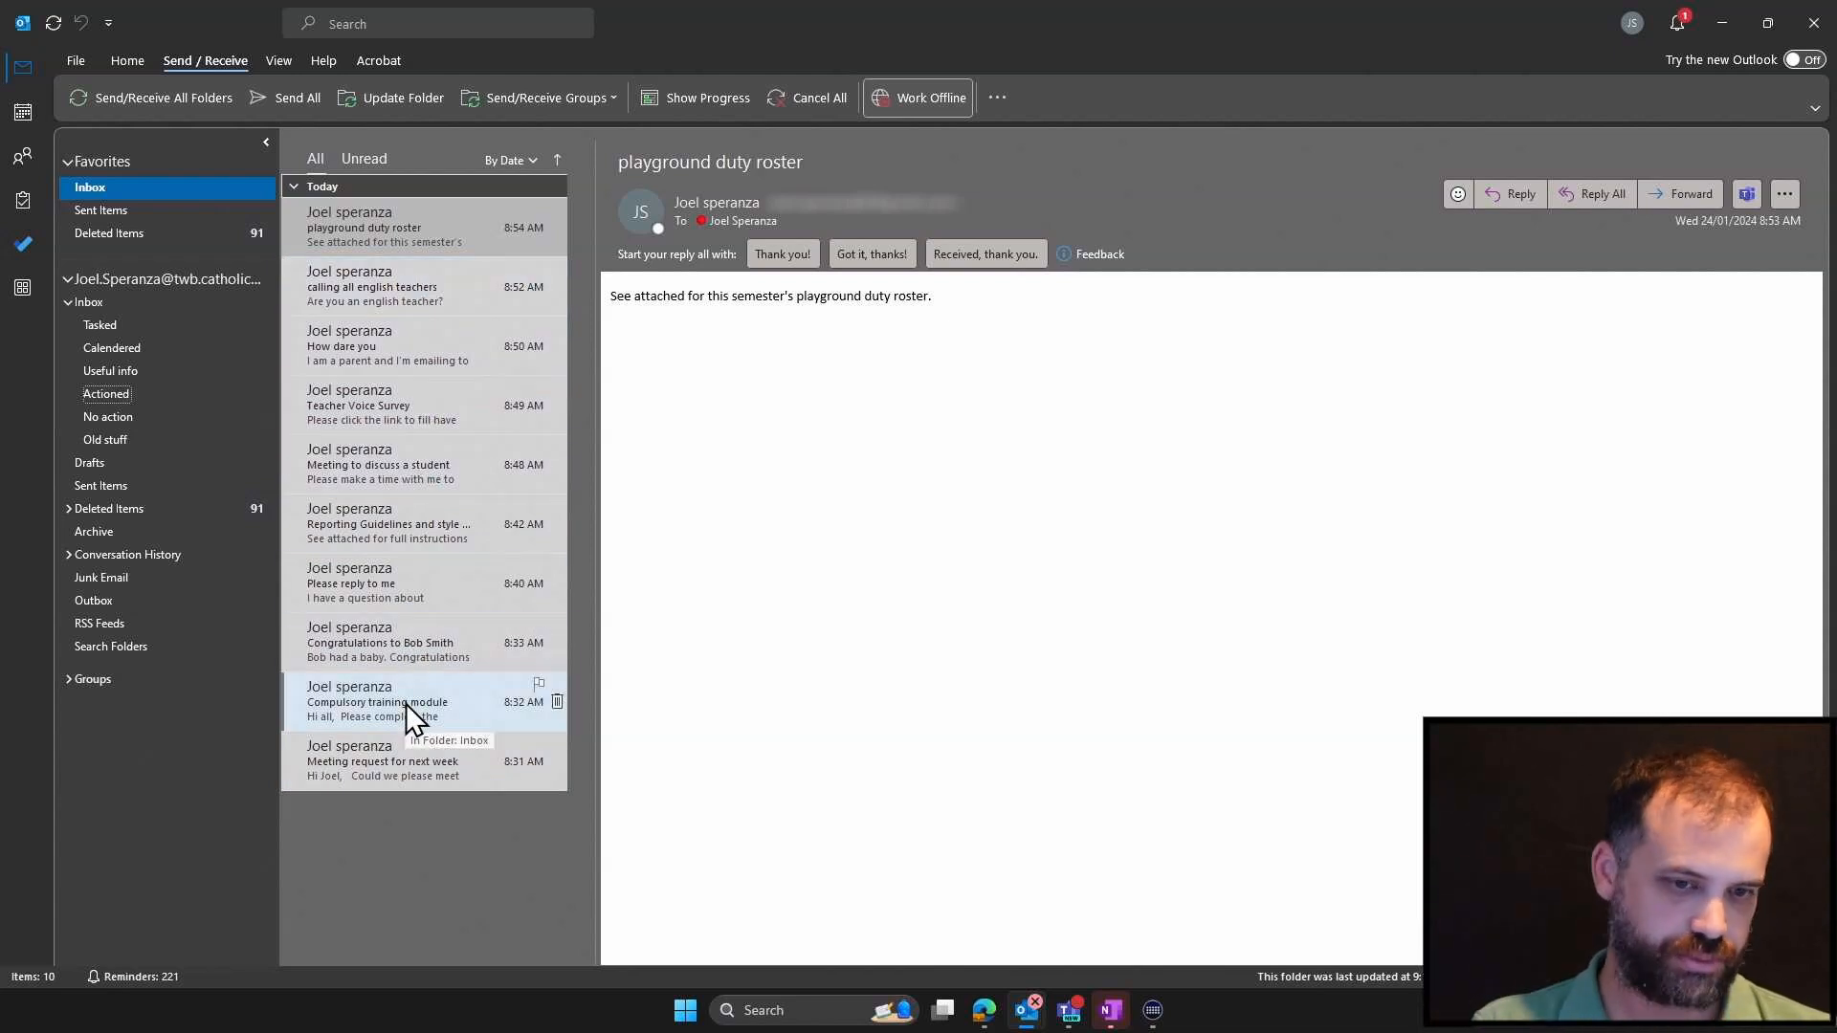
left_click(410, 763)
key("Delete")
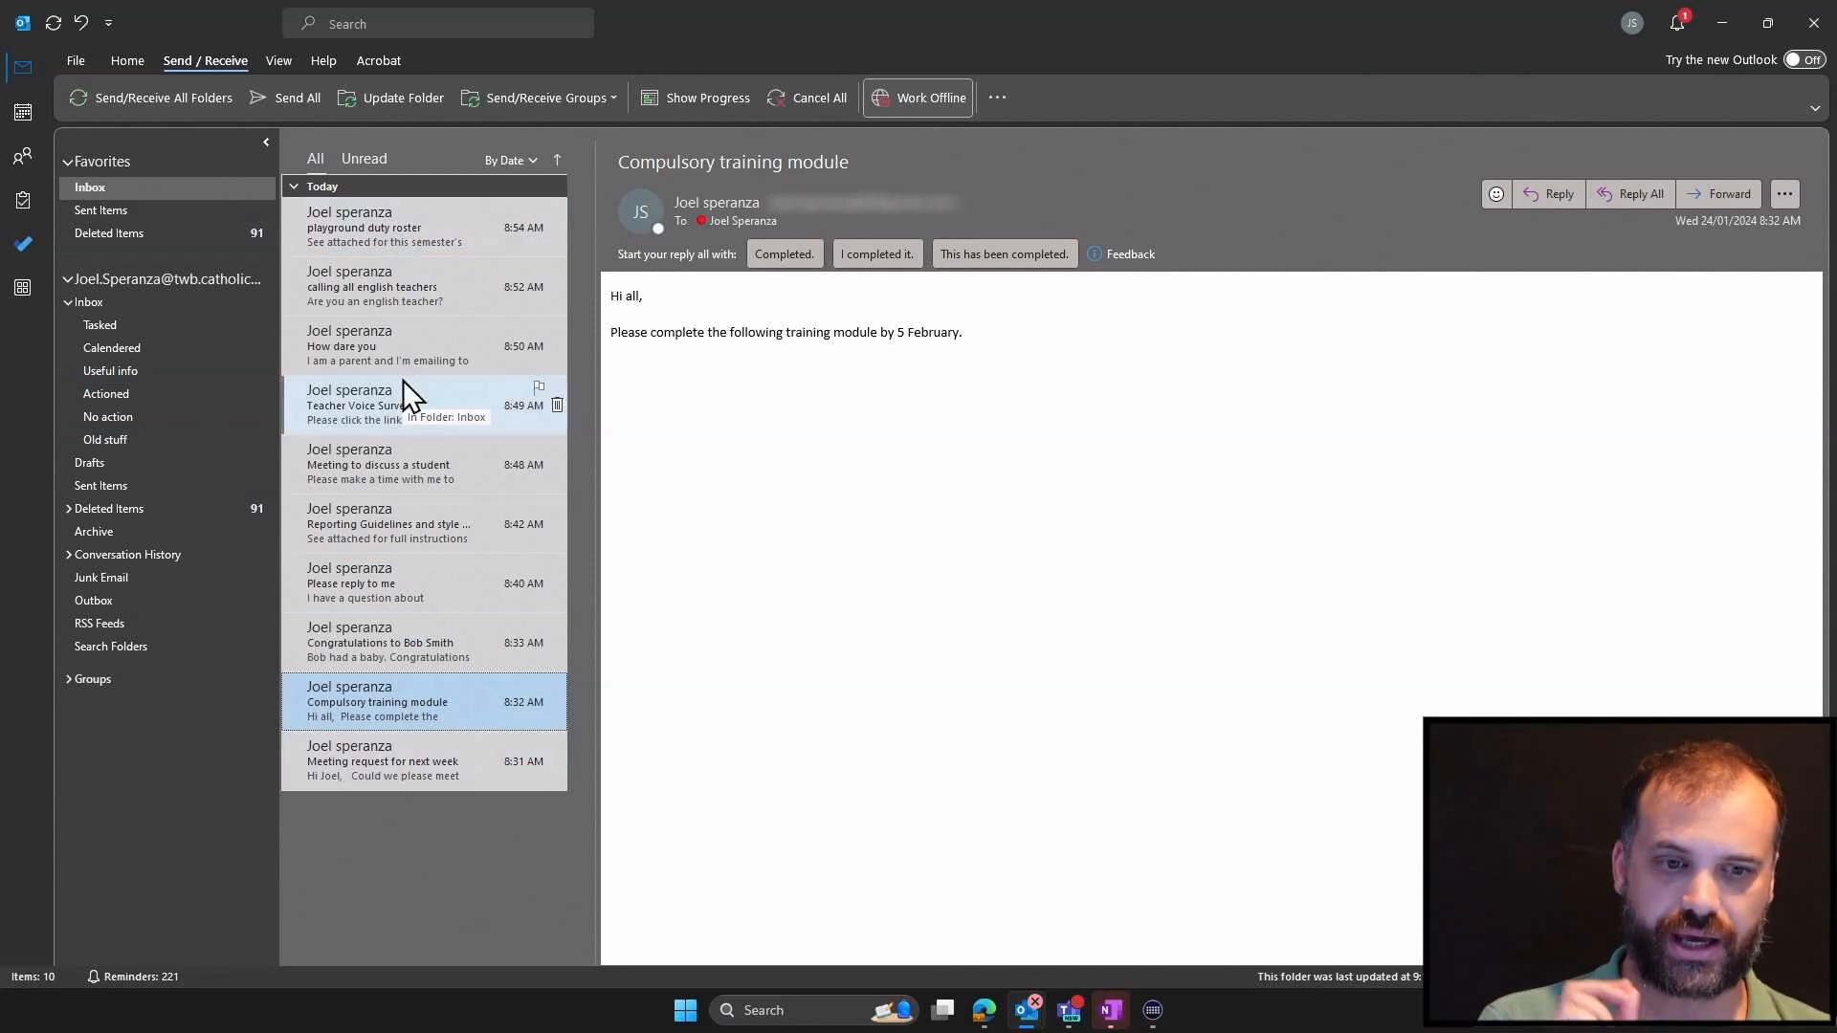
Open the Quick Steps manager and review the actions and shortcut keys of the useful info, task, appointment and no action quick steps
left_click(132, 61)
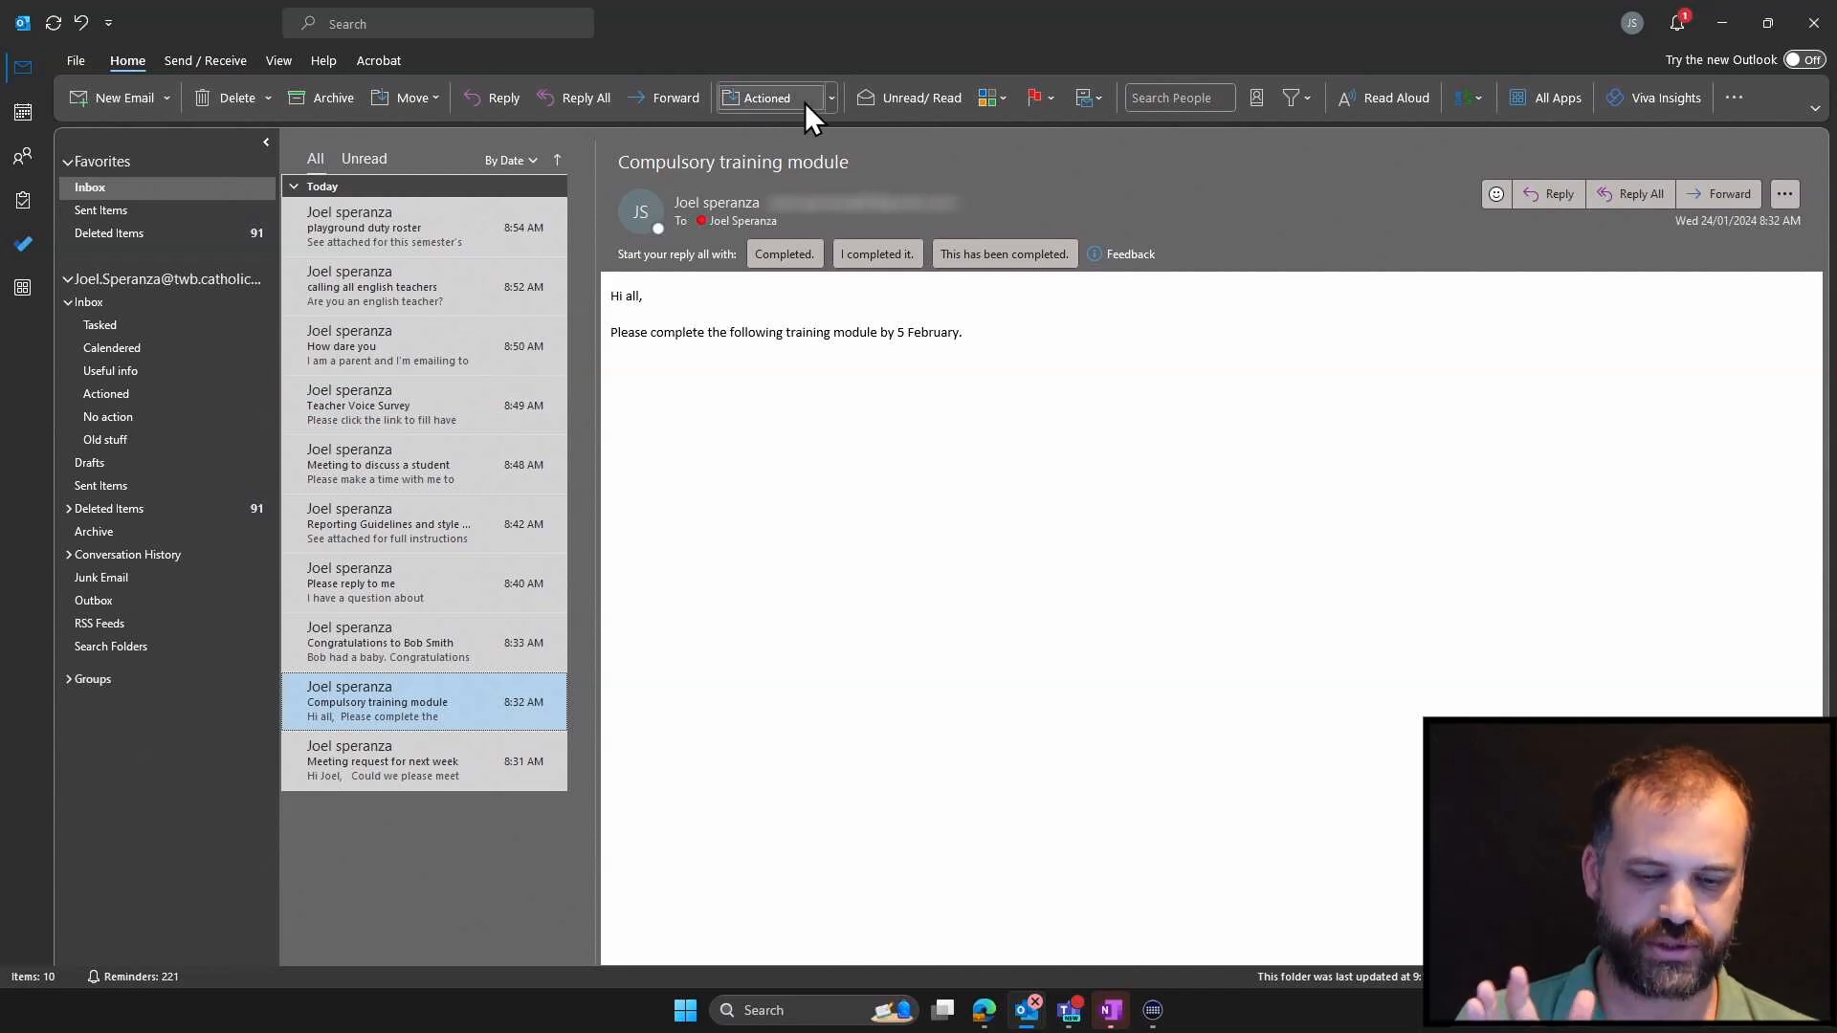
left_click(830, 98)
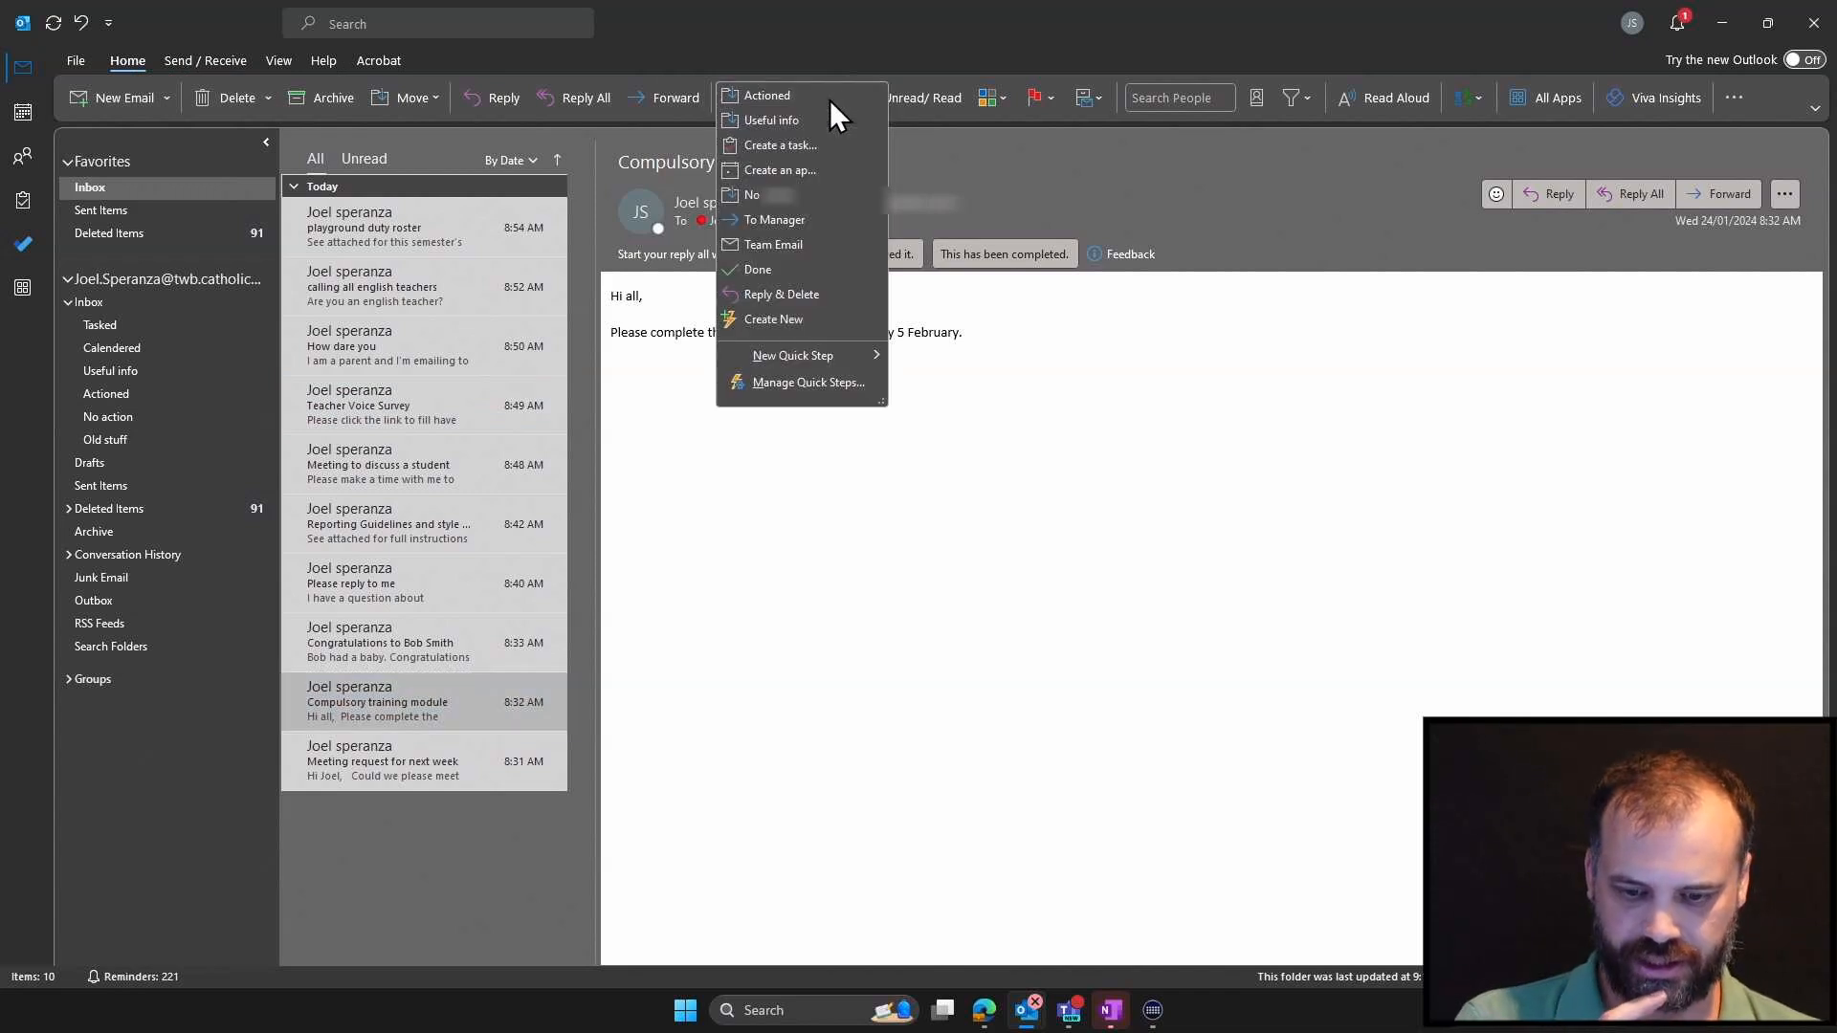
mouse_move(804, 354)
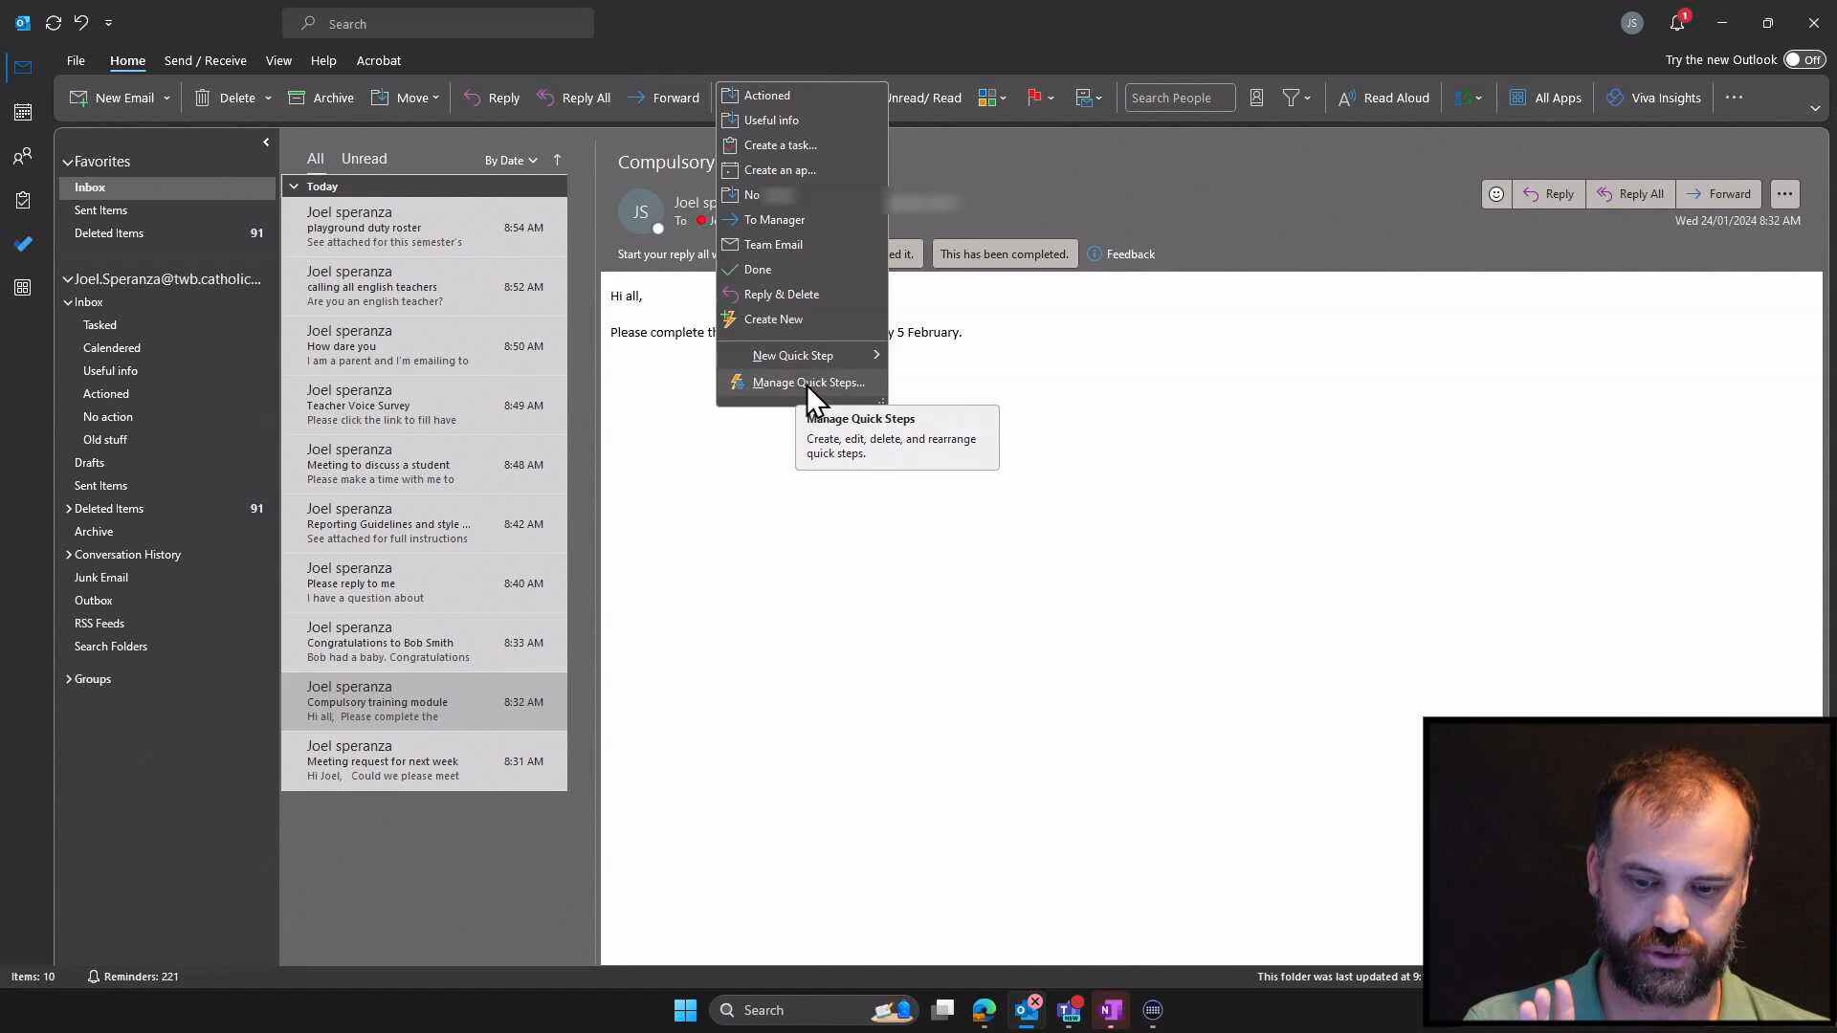
left_click(806, 385)
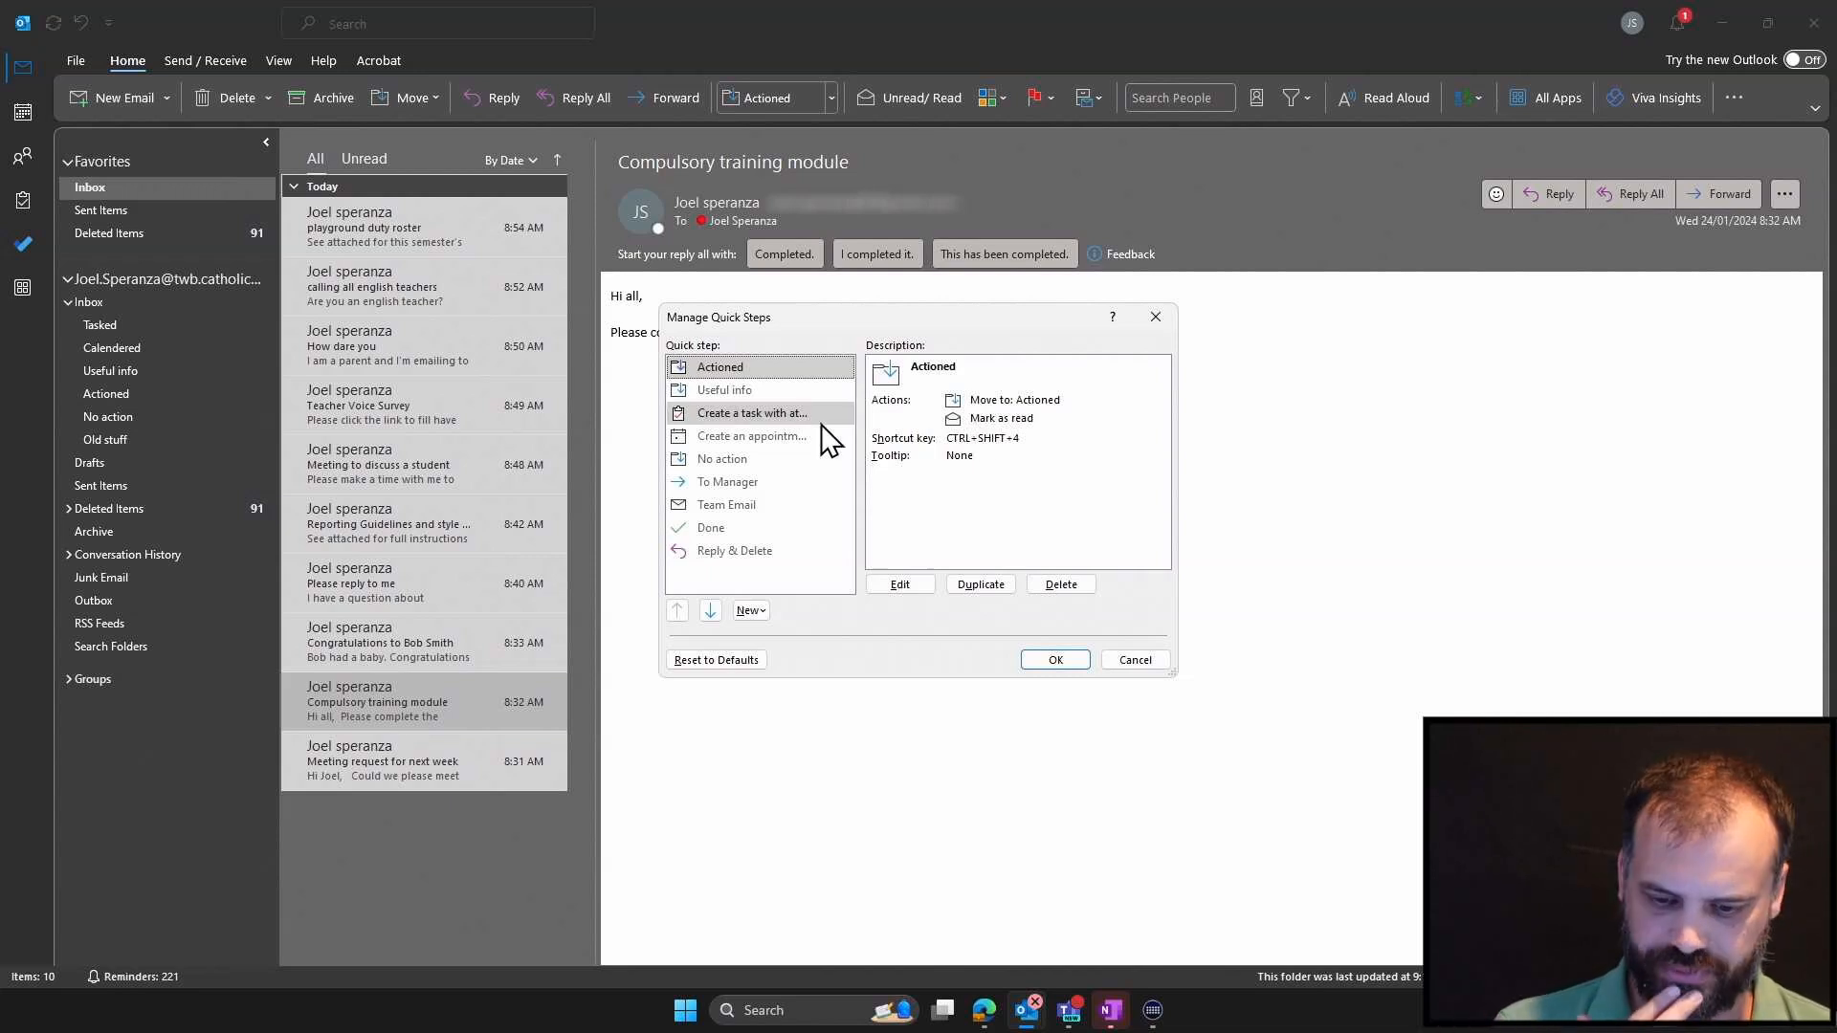
left_click(754, 392)
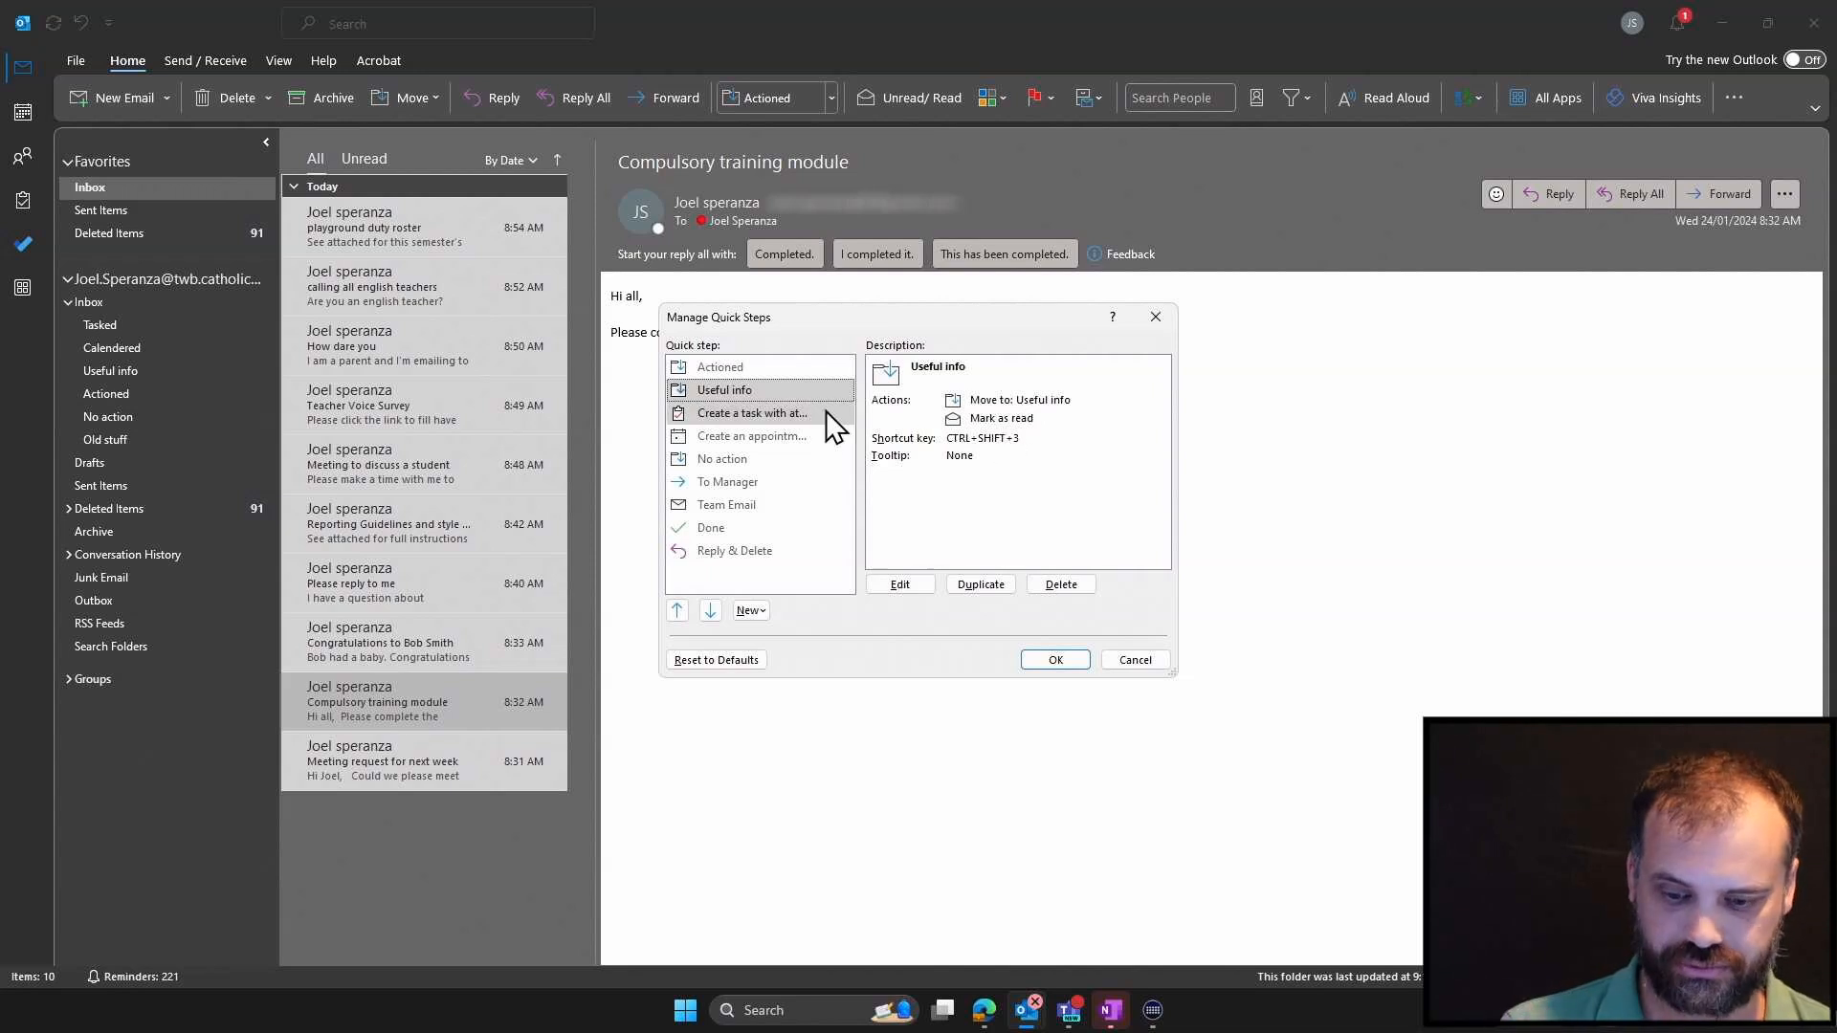
left_click(788, 409)
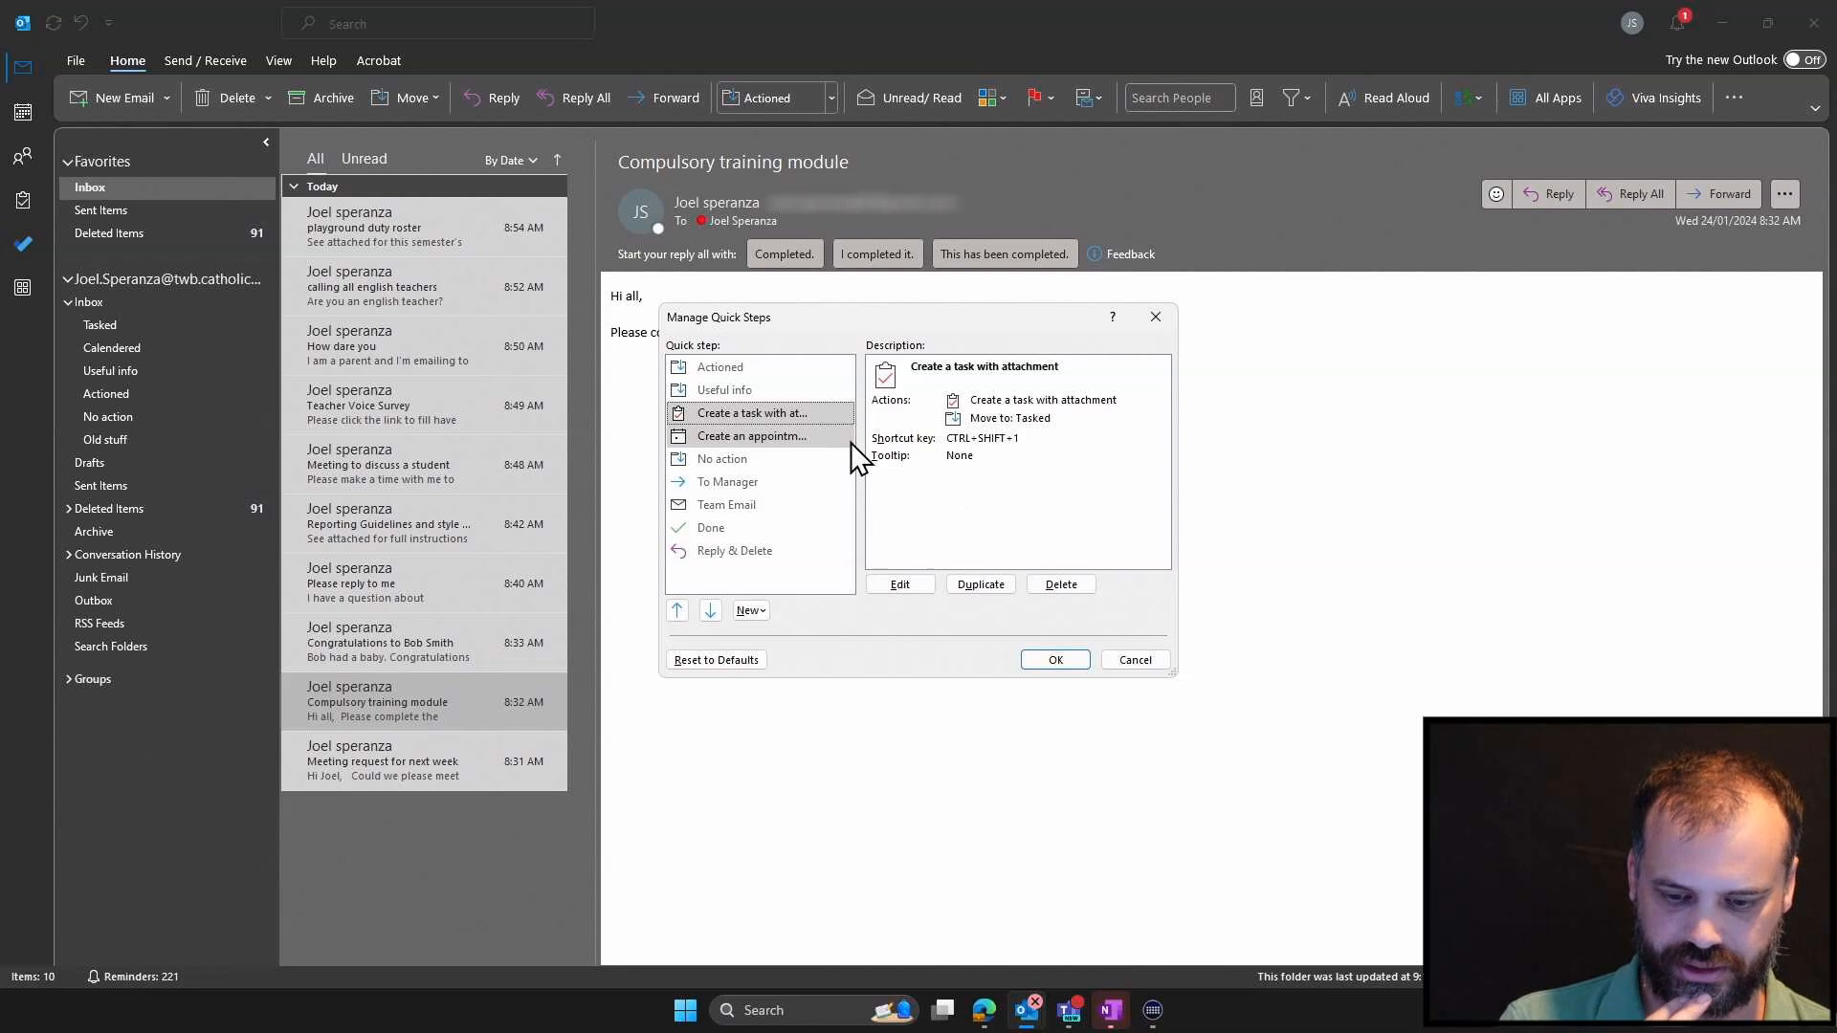
left_click(802, 435)
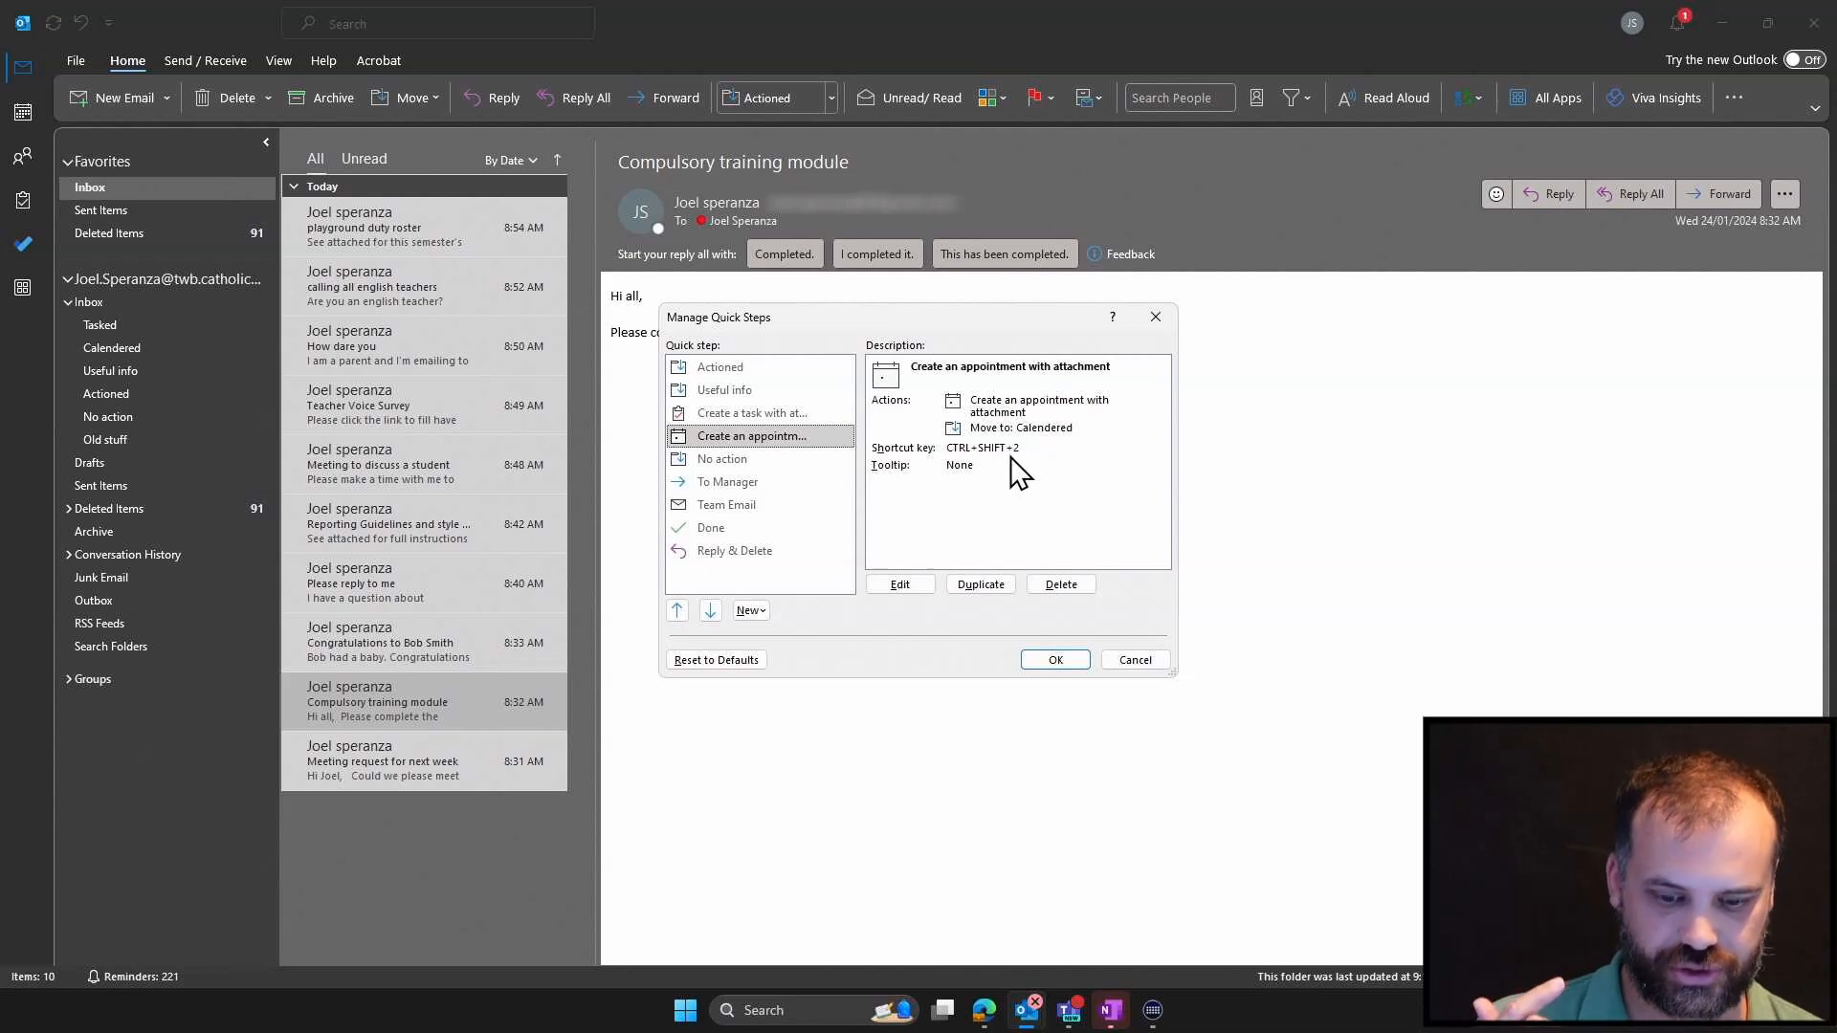
left_click(735, 459)
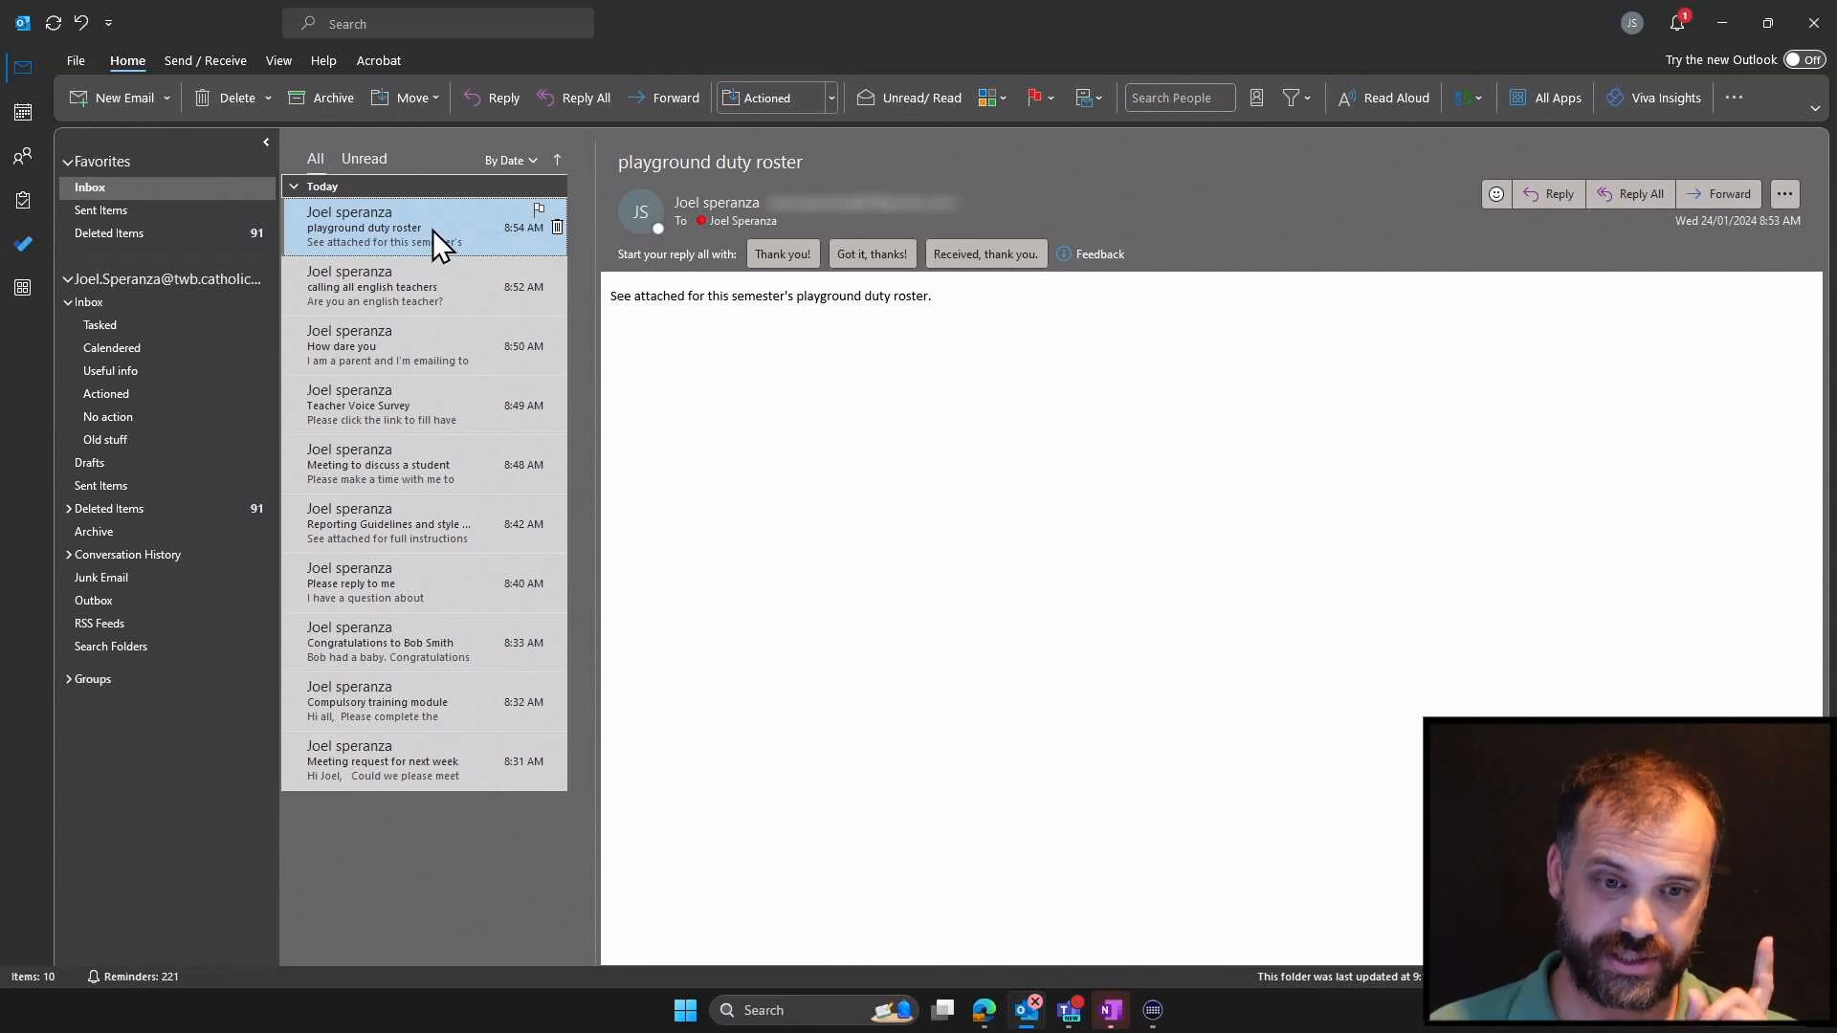
Remove the "playground duty roster" and "calling all english teachers" emails from the inbox
key("Delete")
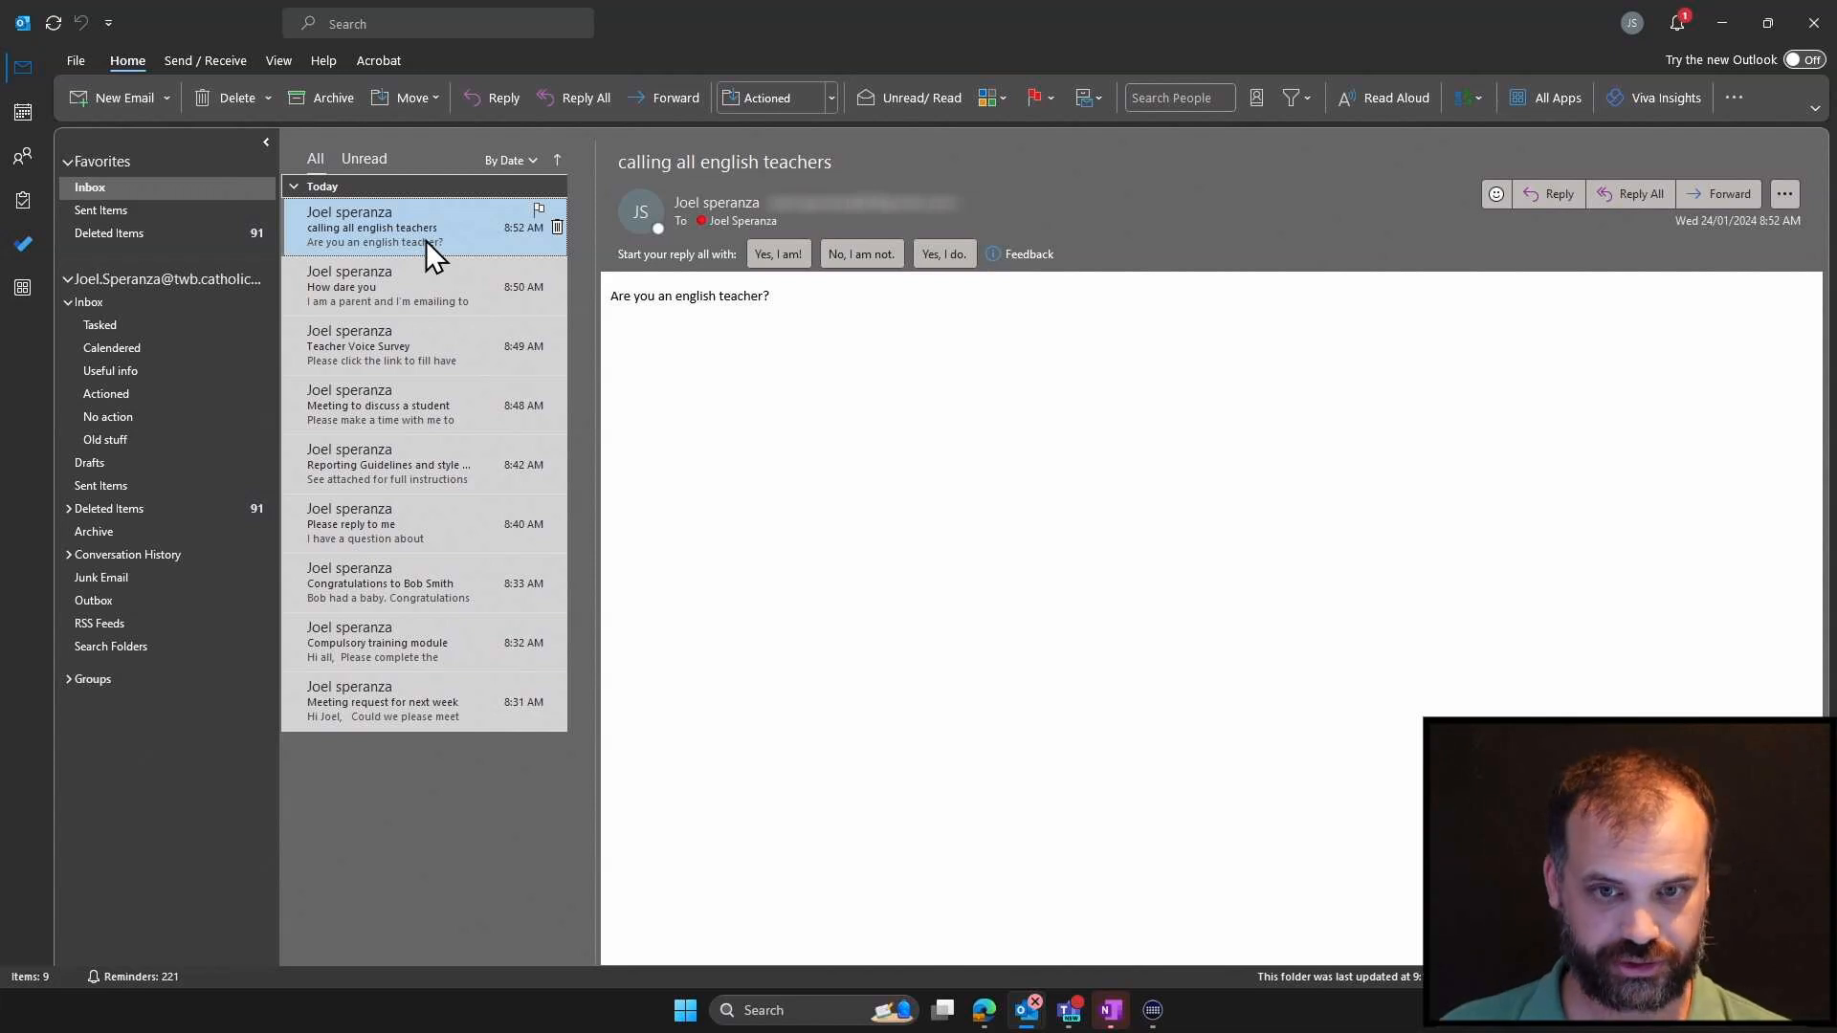
key("Delete")
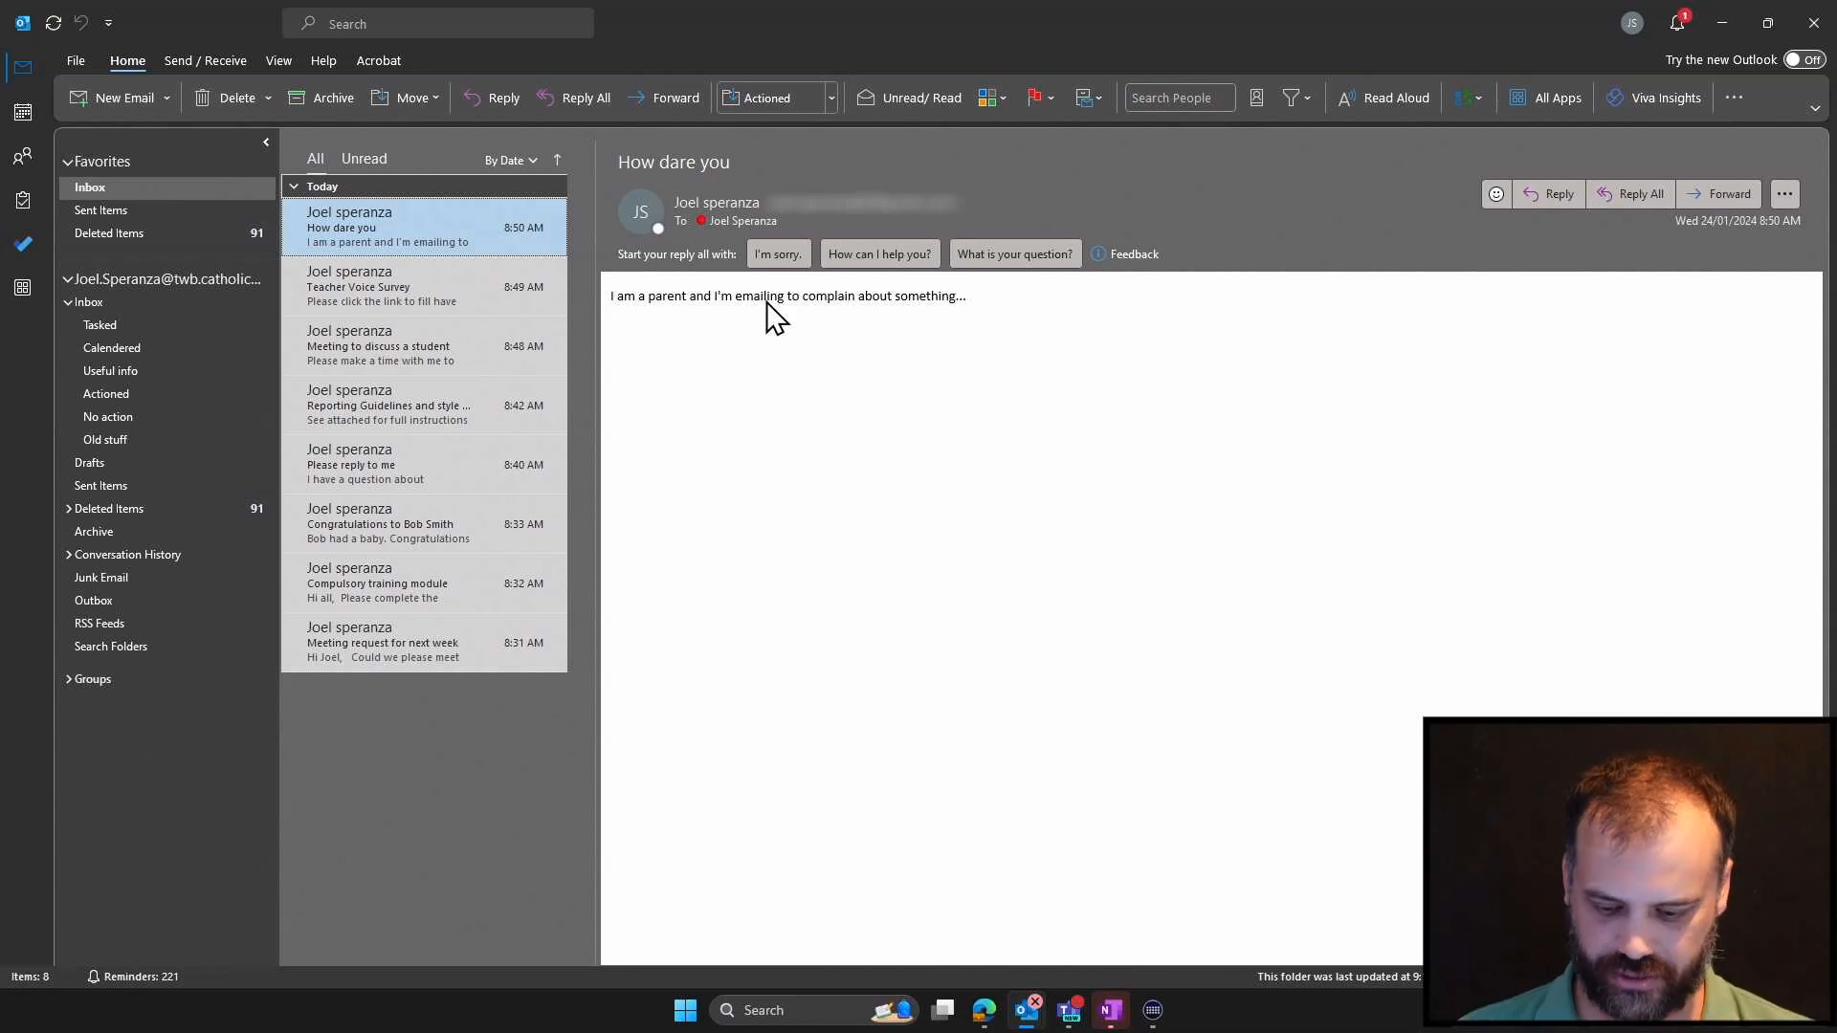
Create a task with the "How dare you" email attached, change its subject to "Reply to this email: How dare you" and save it
key("ctrl+shift+1")
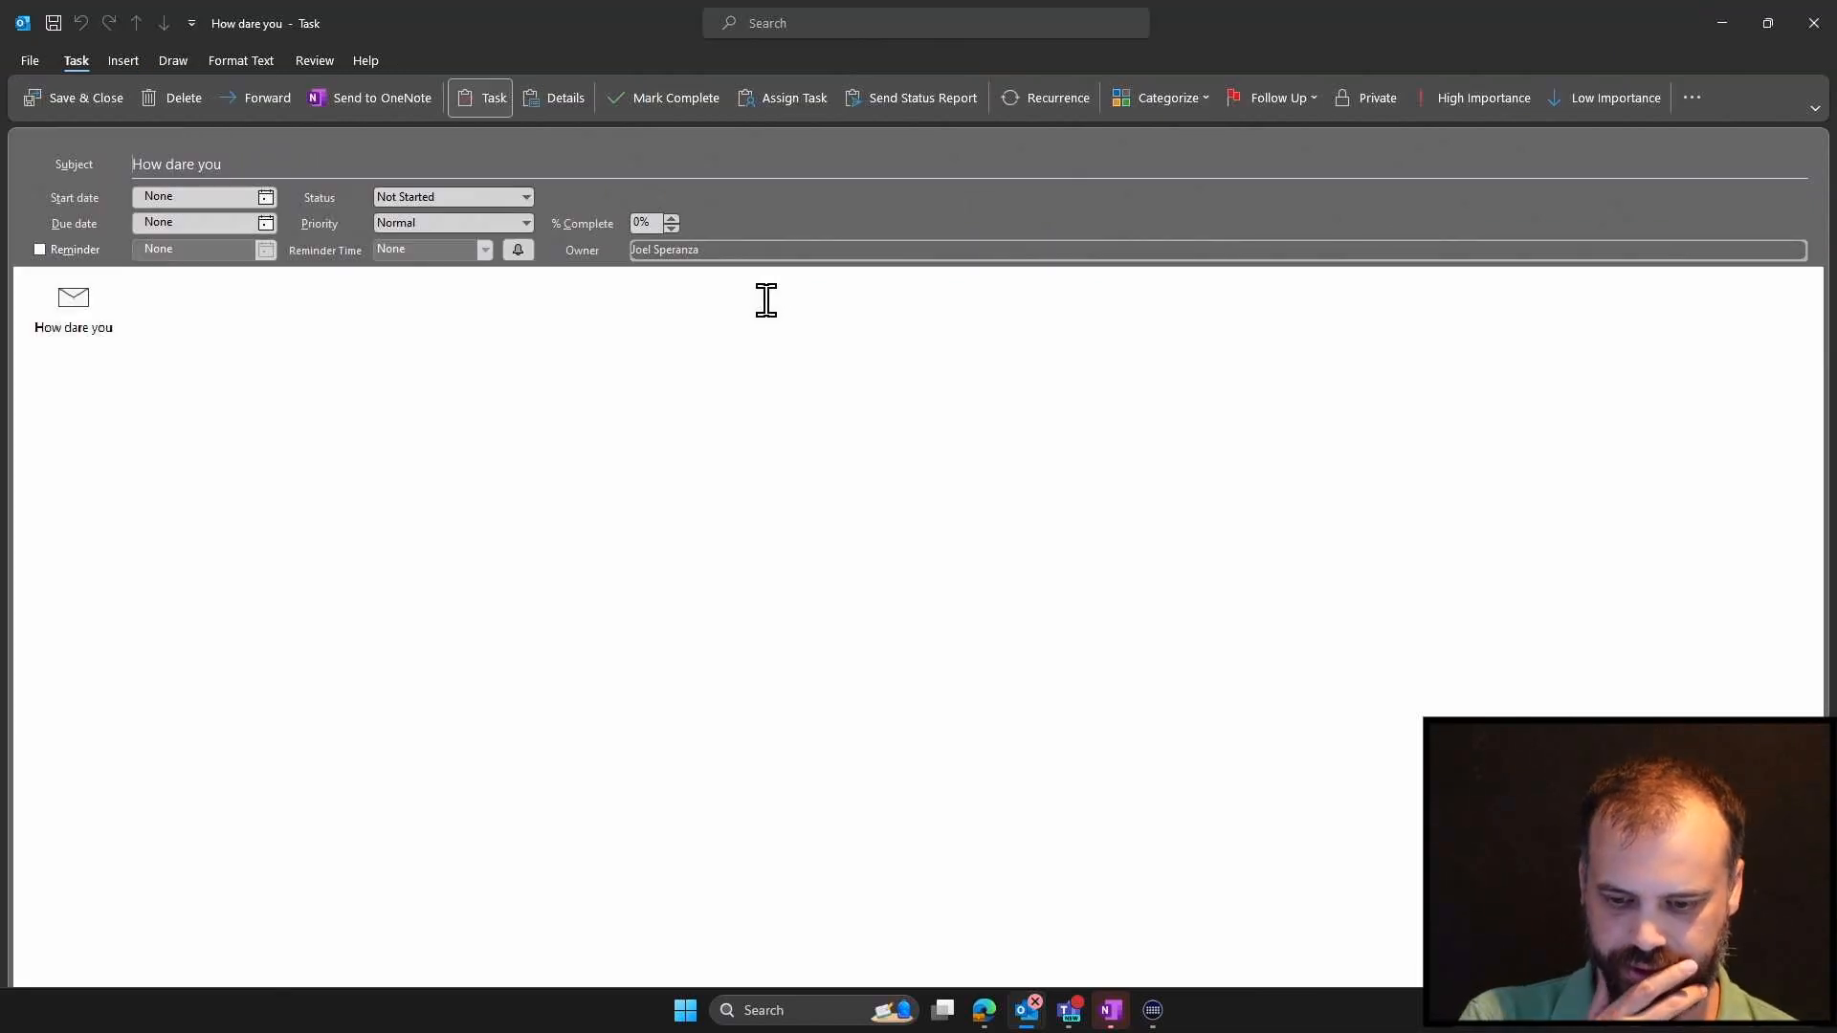
left_click(137, 168)
type("Reply to this e")
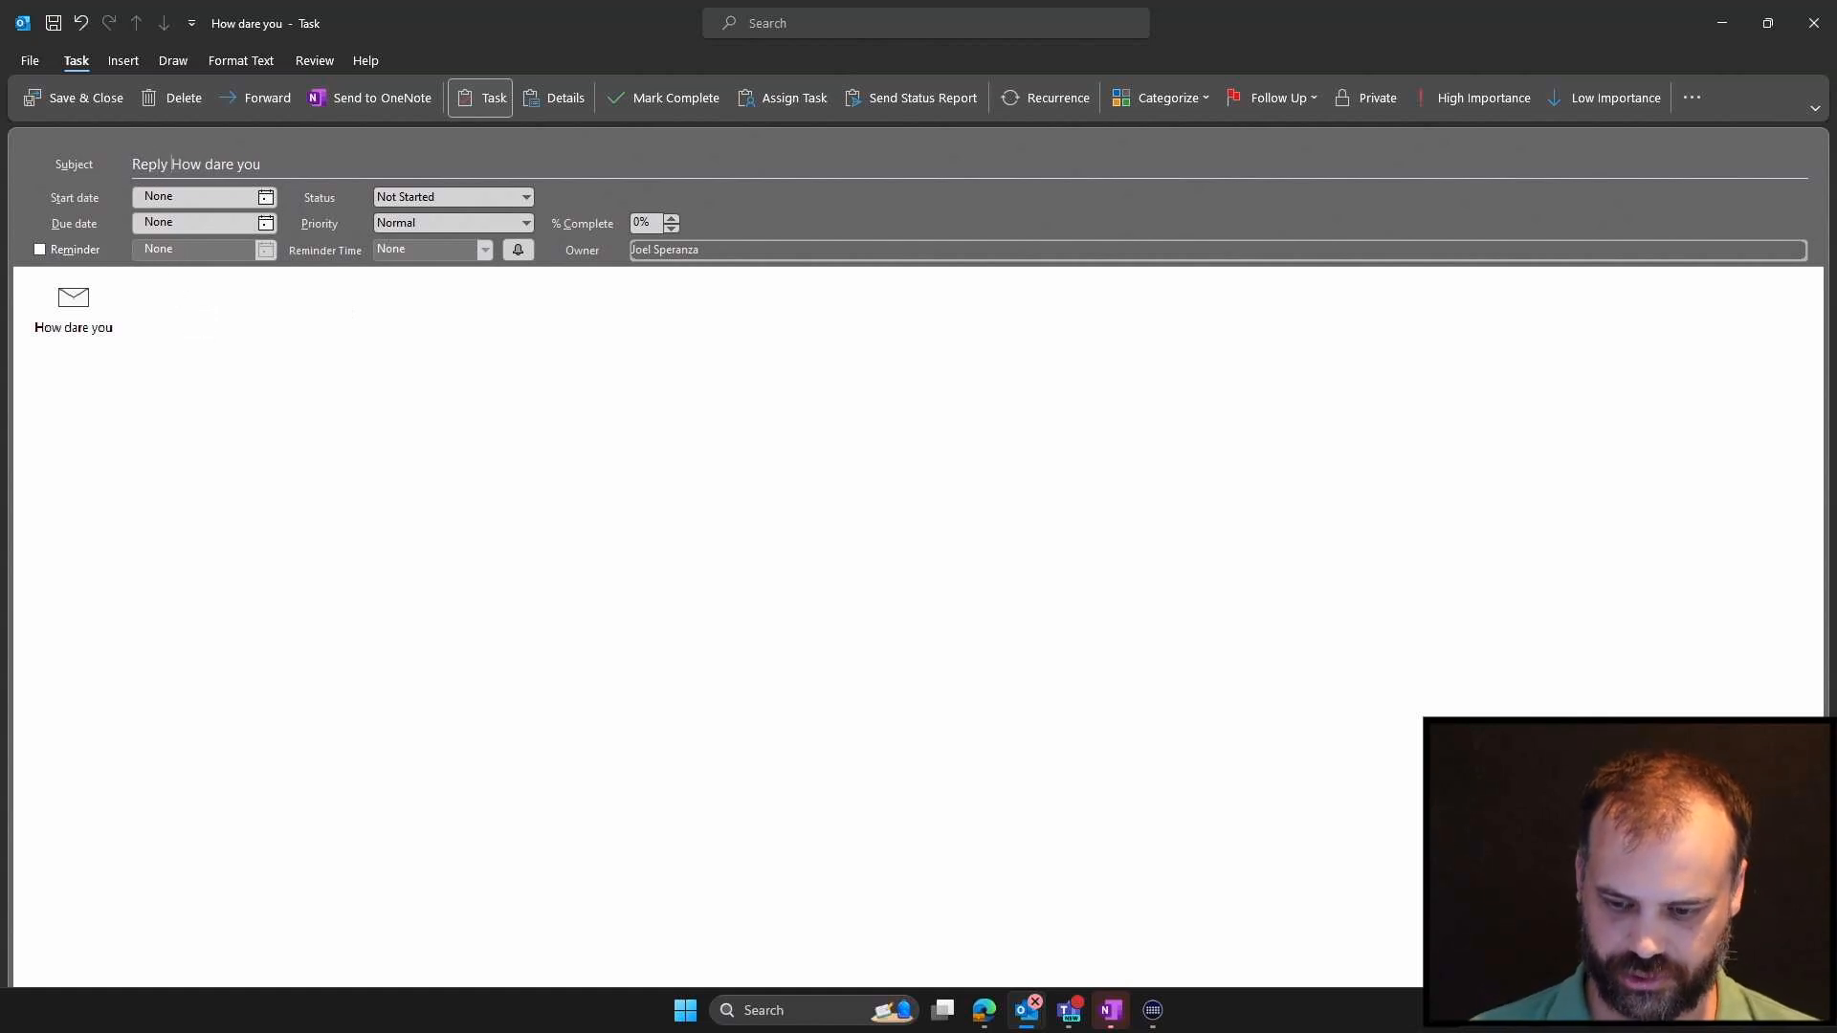
type("mail")
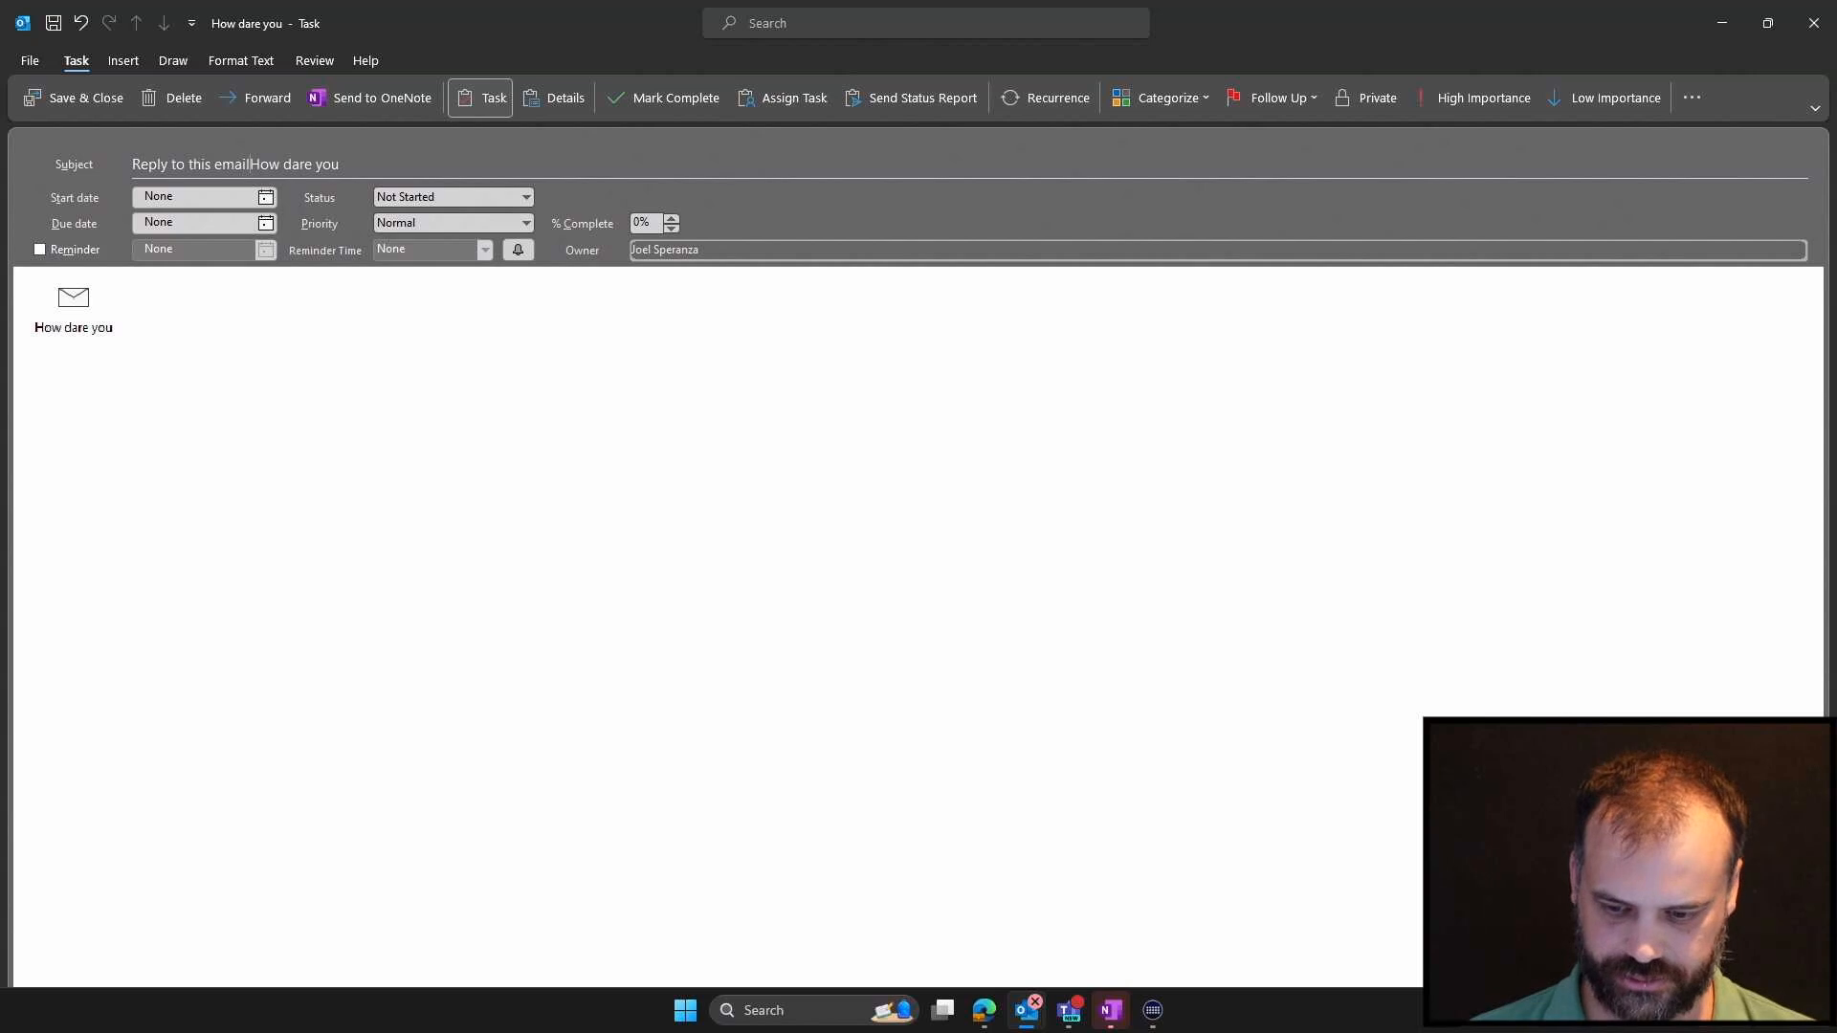
type(":")
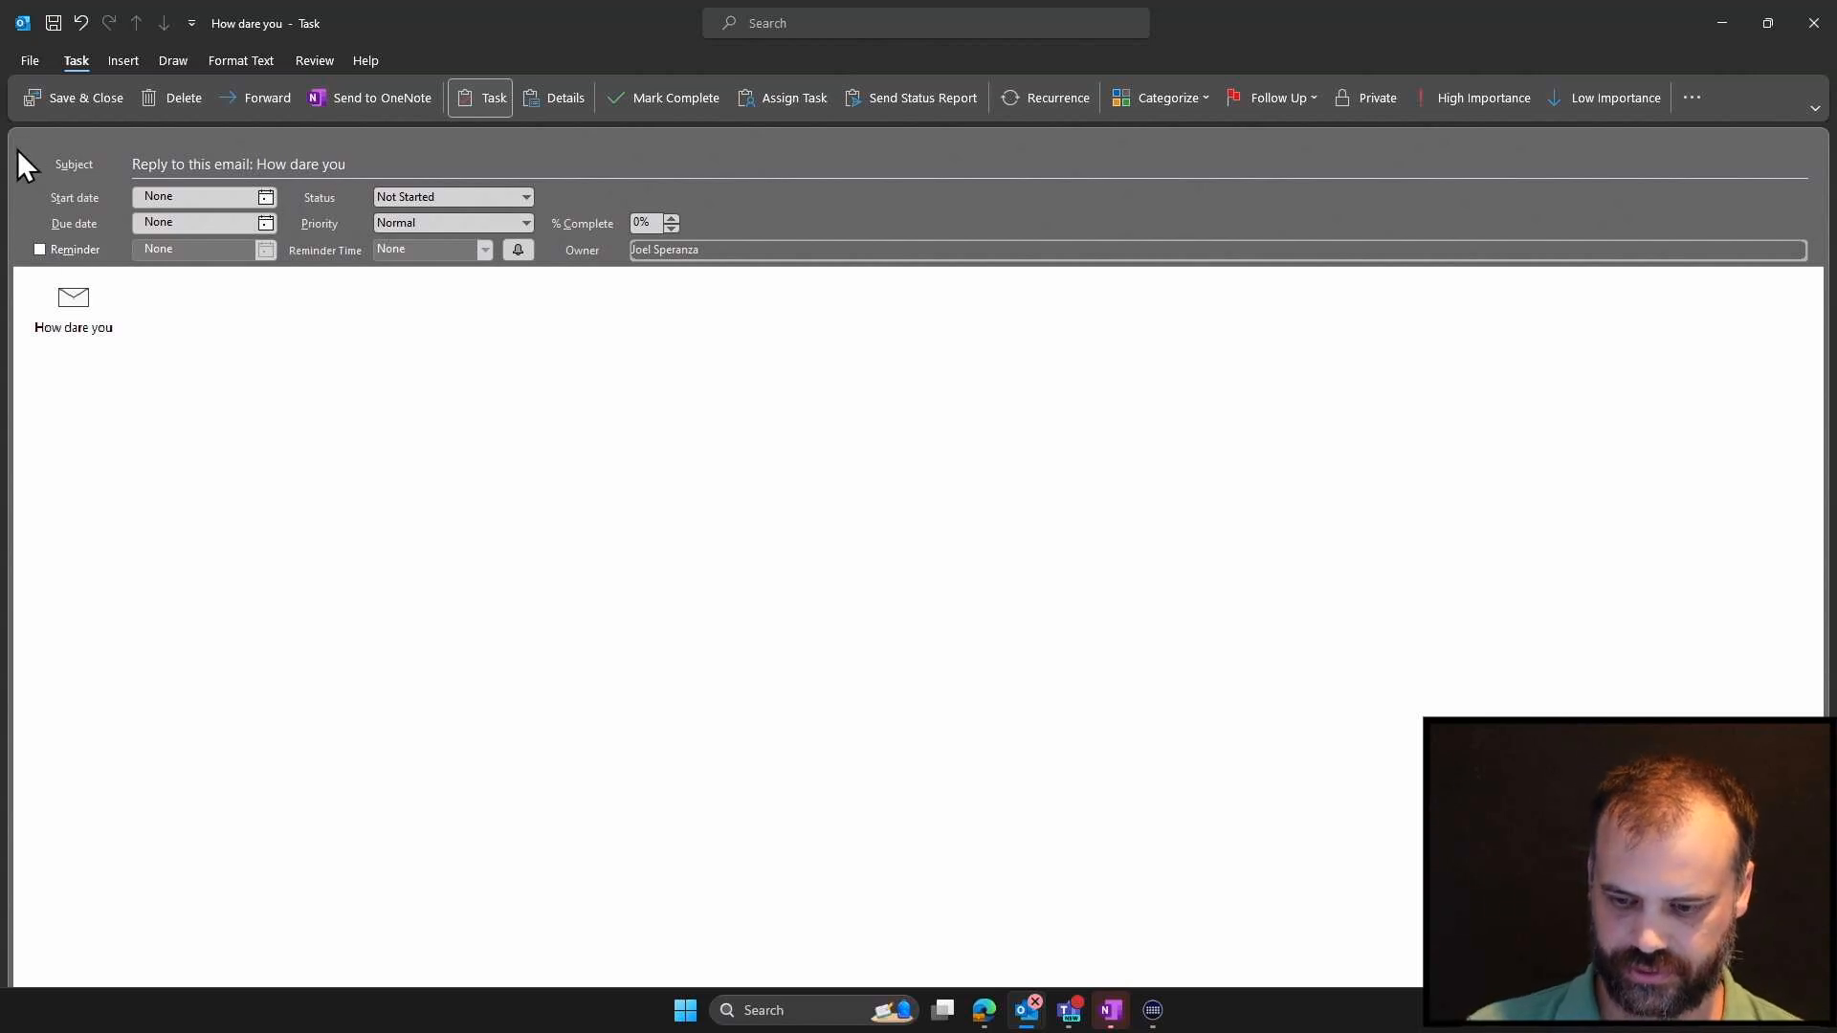
left_click(67, 94)
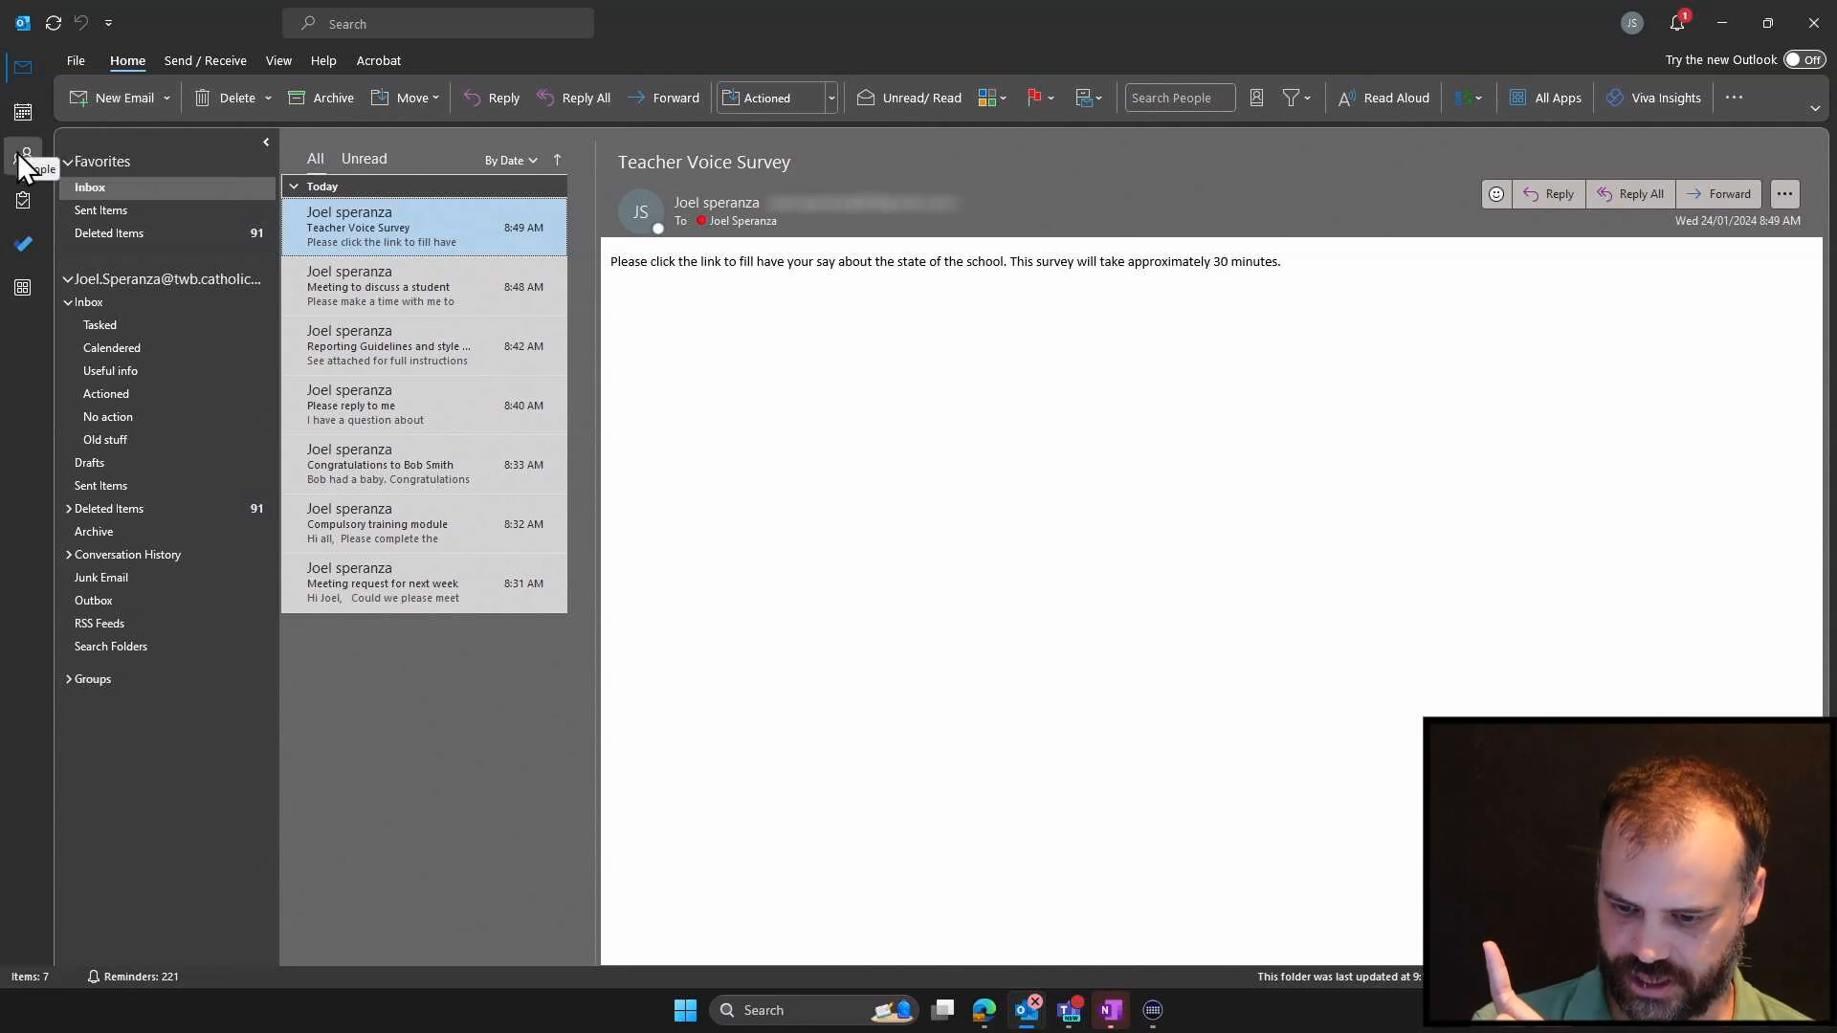
View the To Do task list and dismiss its introductory tips
left_click(21, 251)
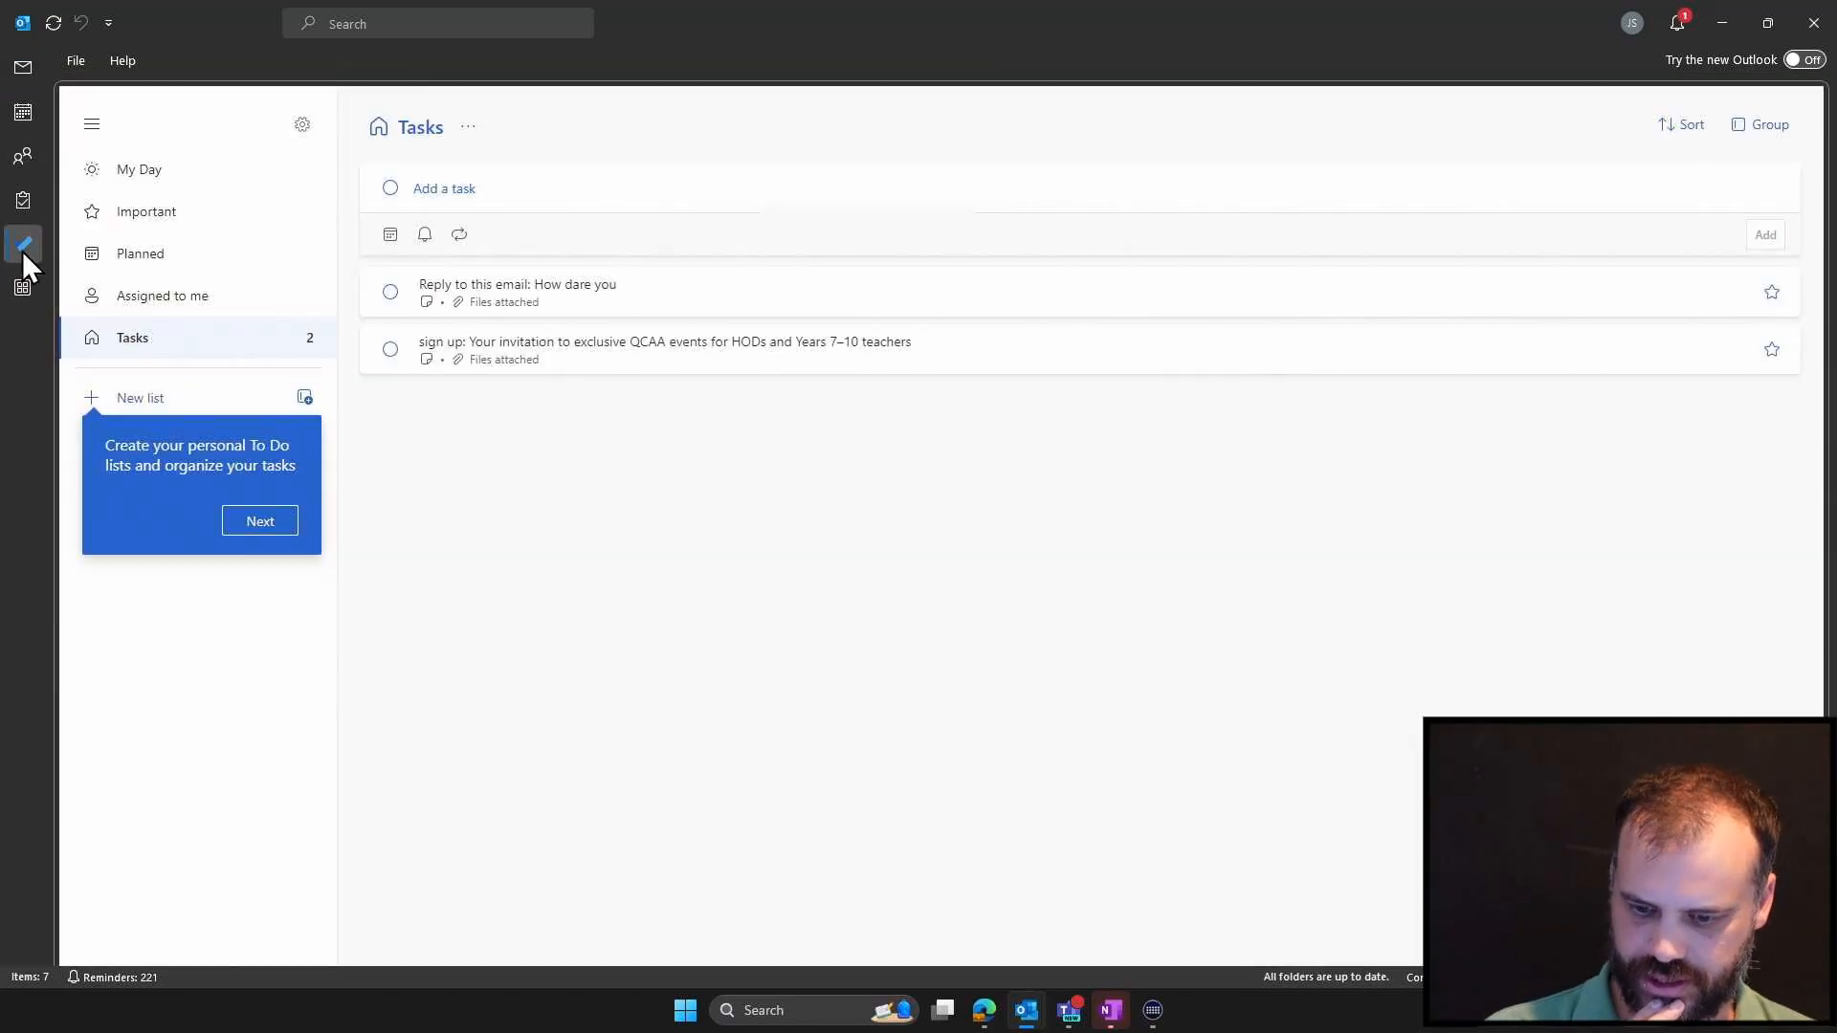
left_click(258, 524)
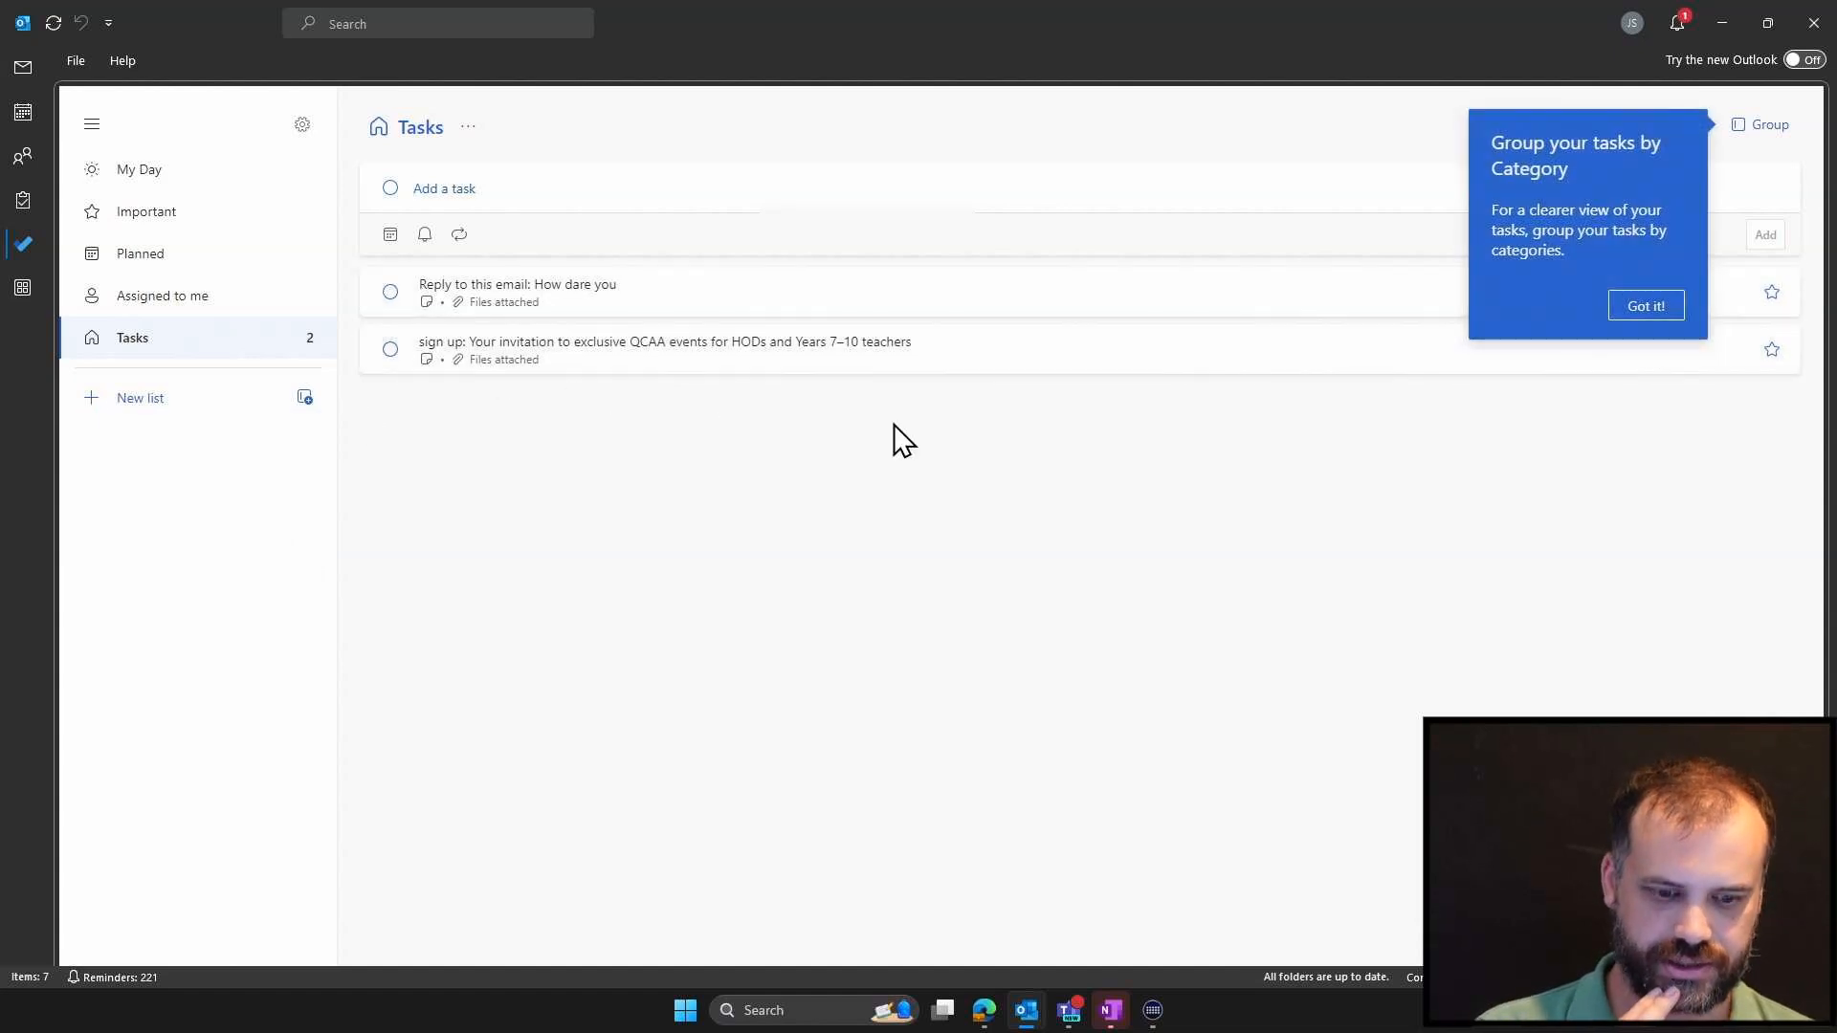
left_click(1636, 306)
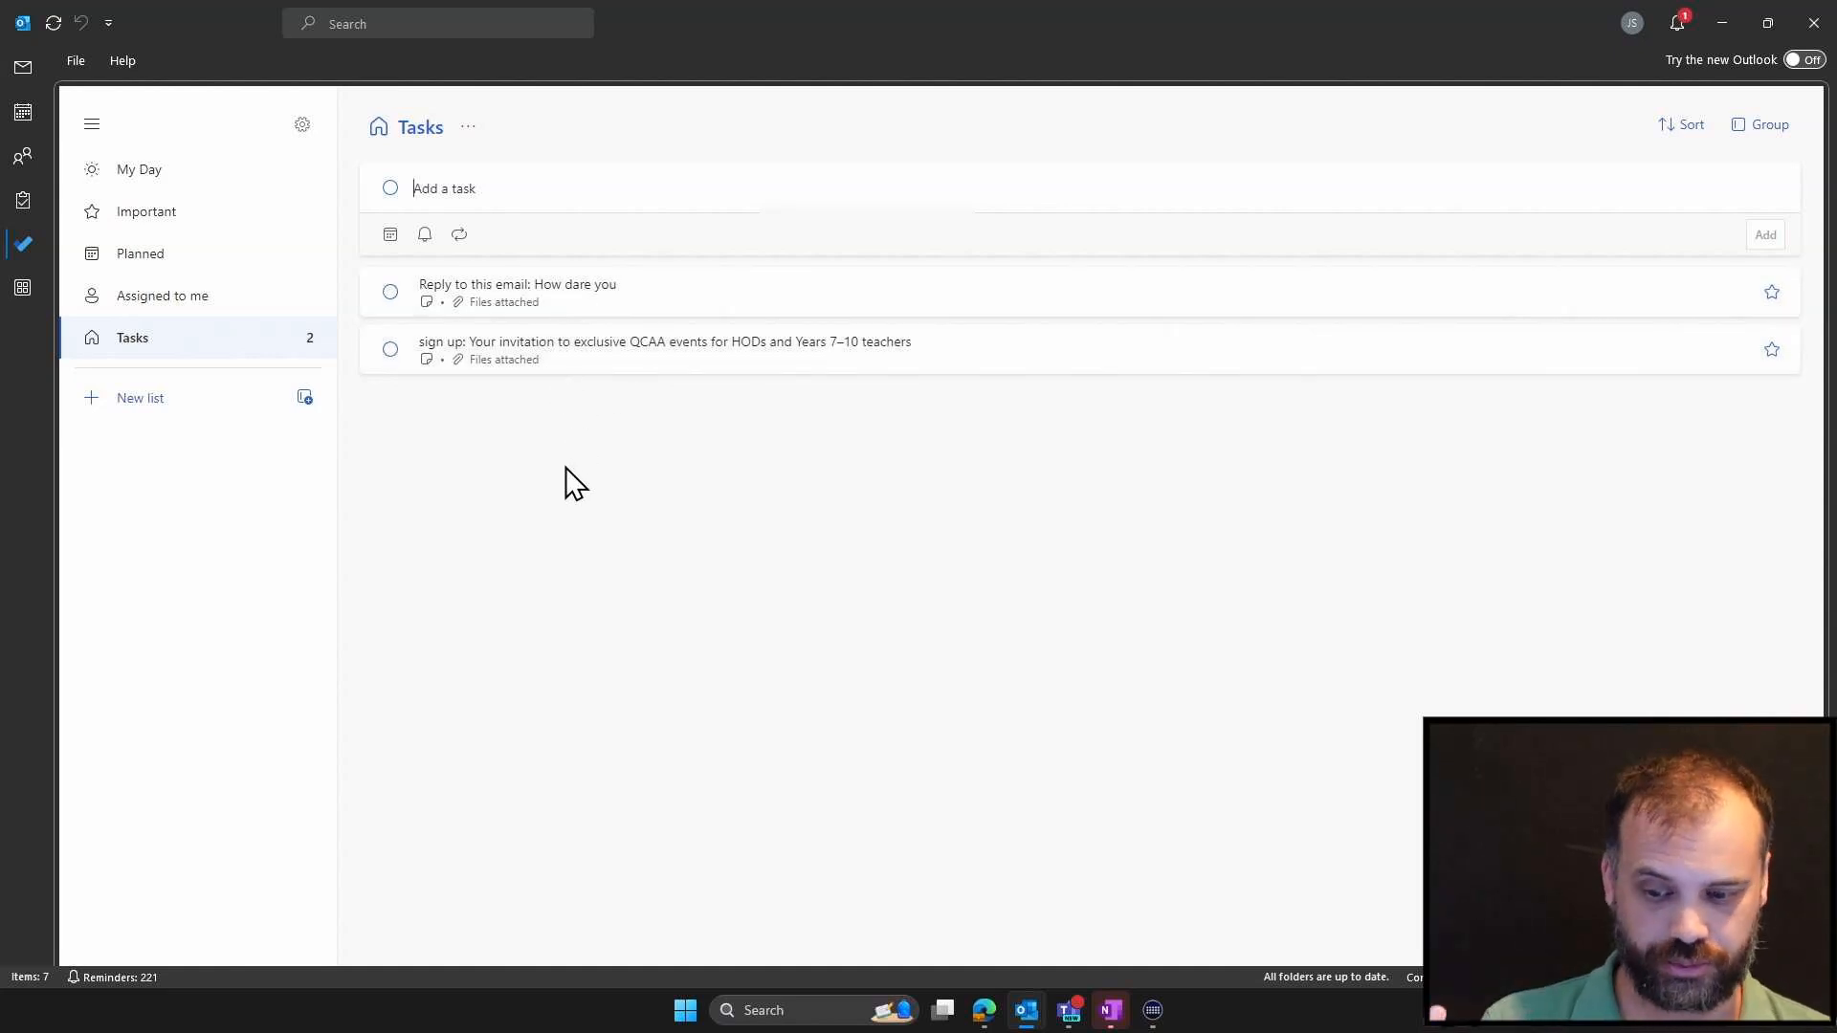
Return to the inbox and save a task created from the "Teacher Voice Survey" email
left_click(20, 76)
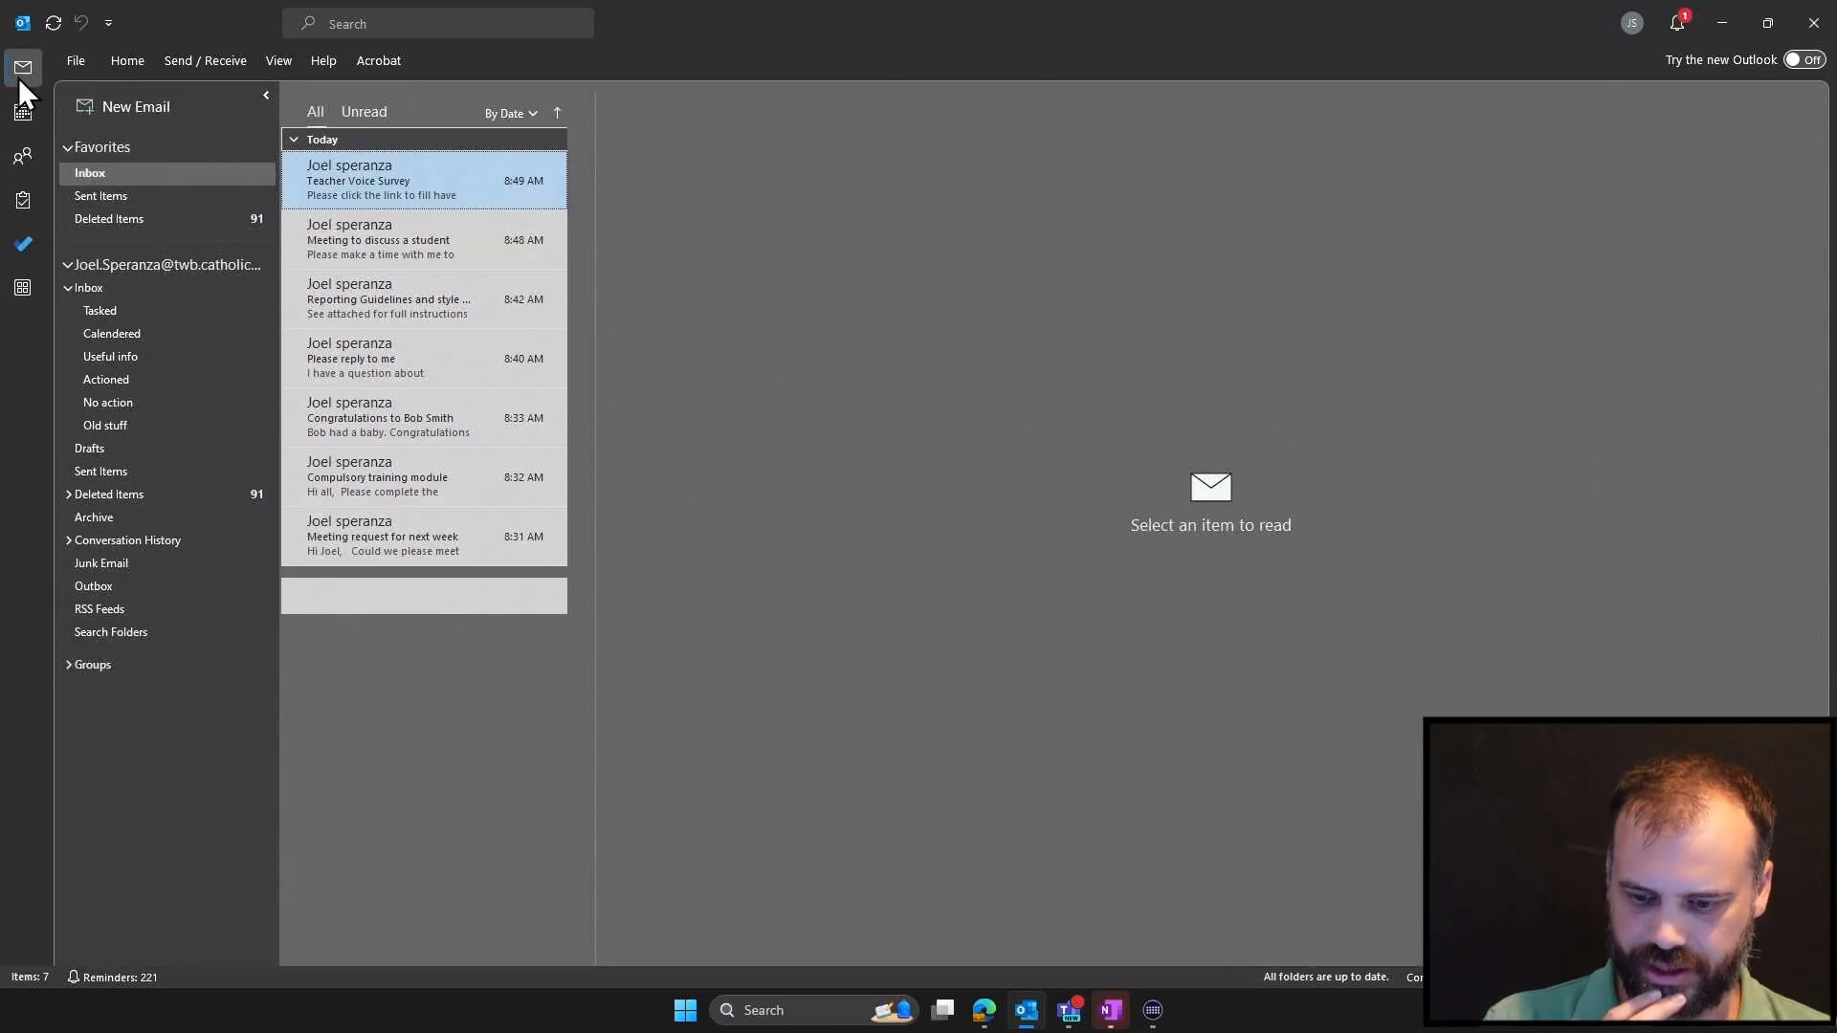
left_click(354, 170)
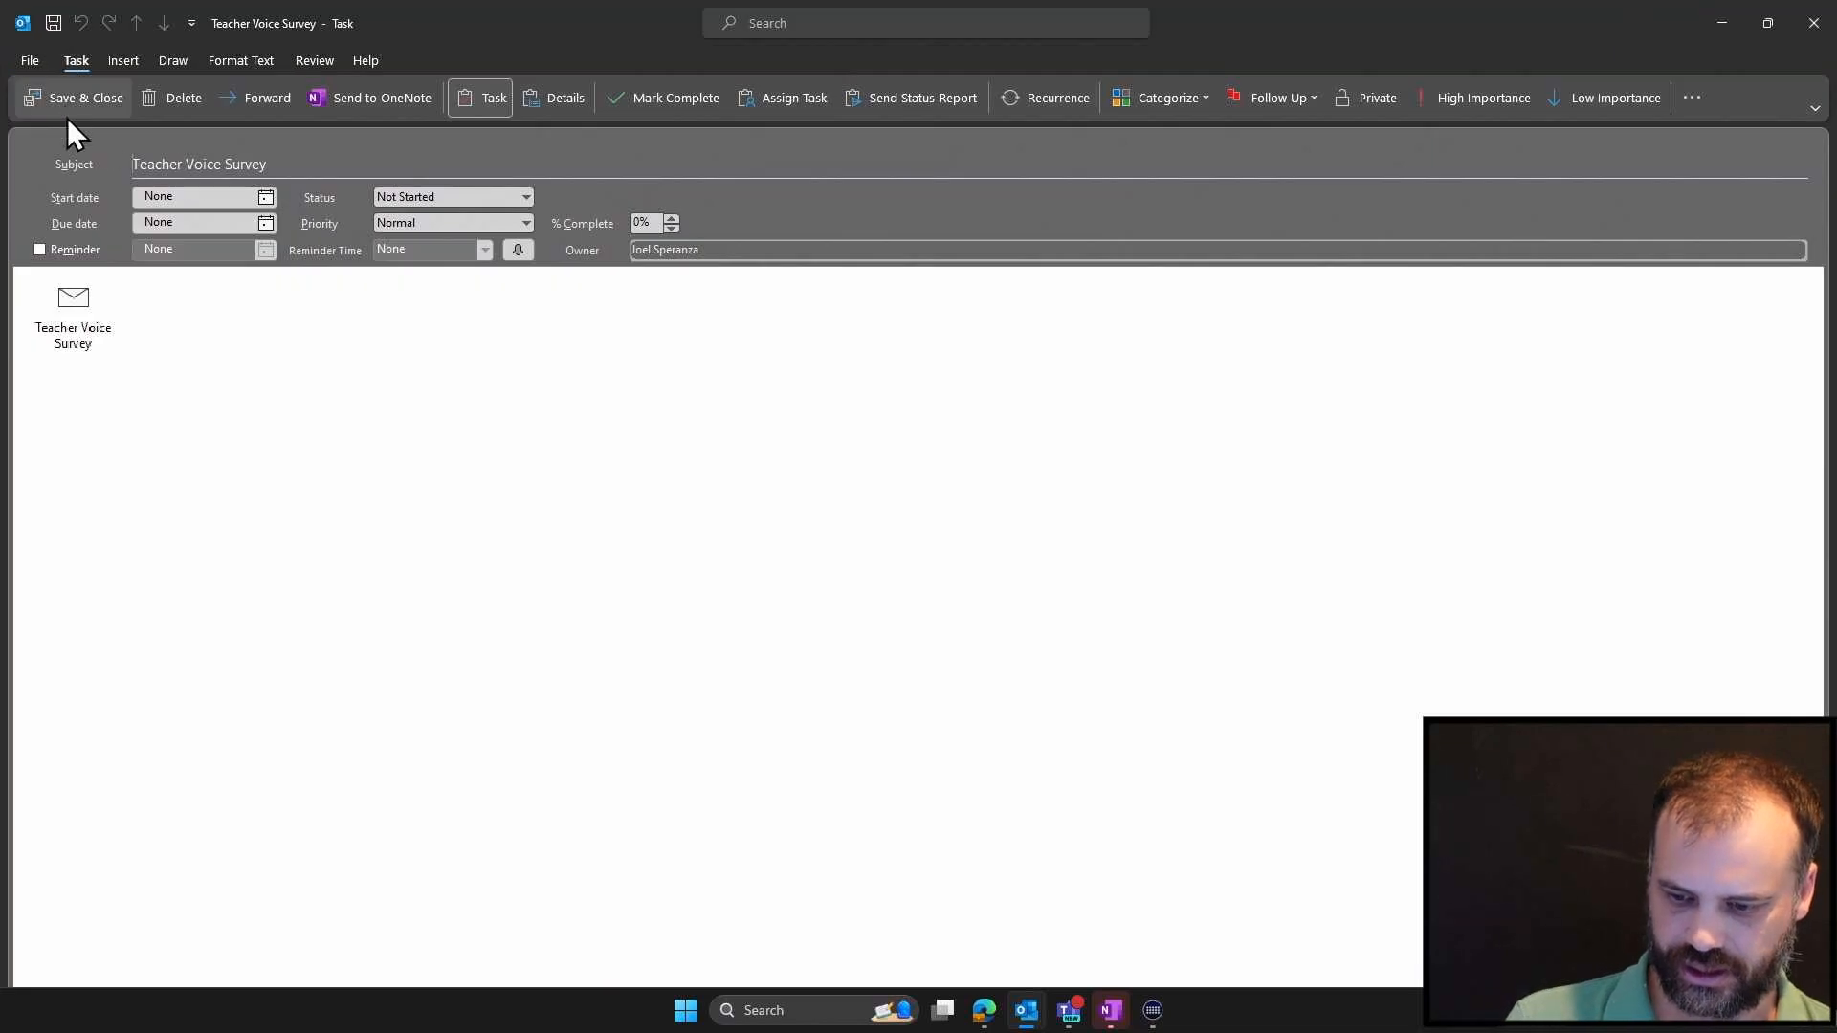
left_click(70, 107)
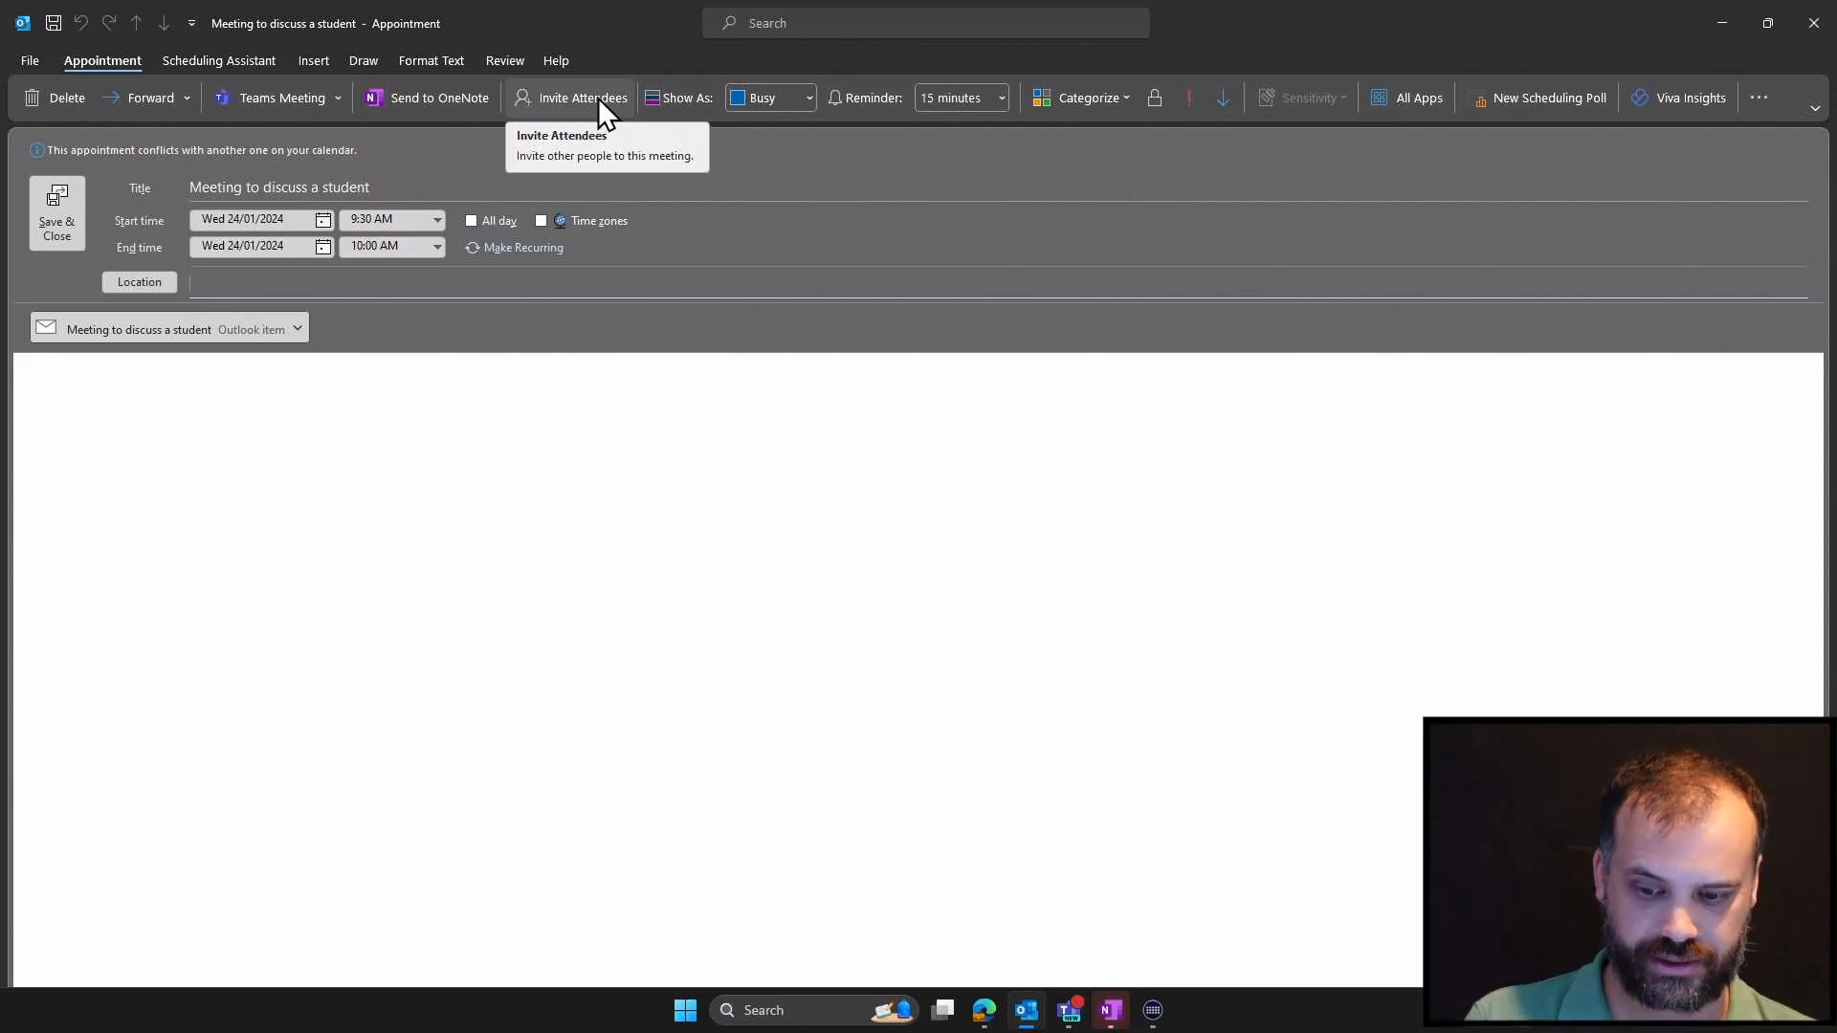
Save the appointment for "Meeting to discuss a student" and remove the "Reporting Guidelines and style guide" email from the inbox
left_click(50, 220)
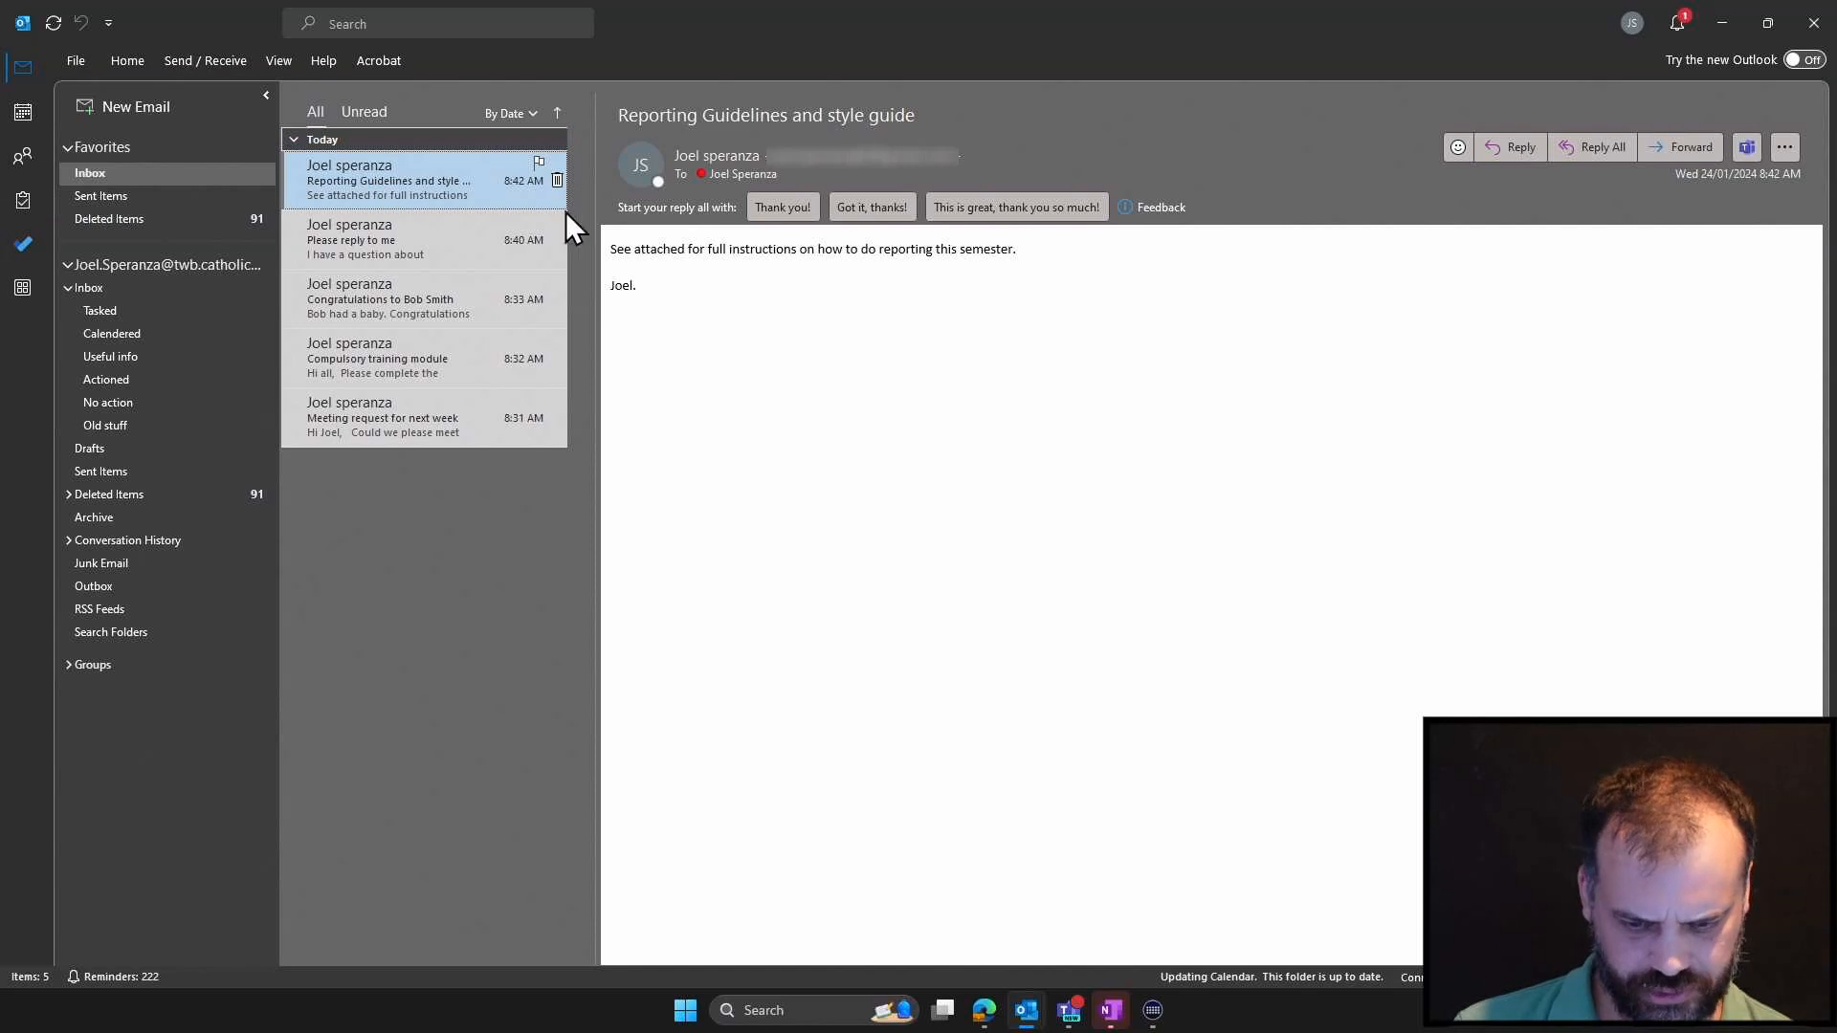
key("Delete")
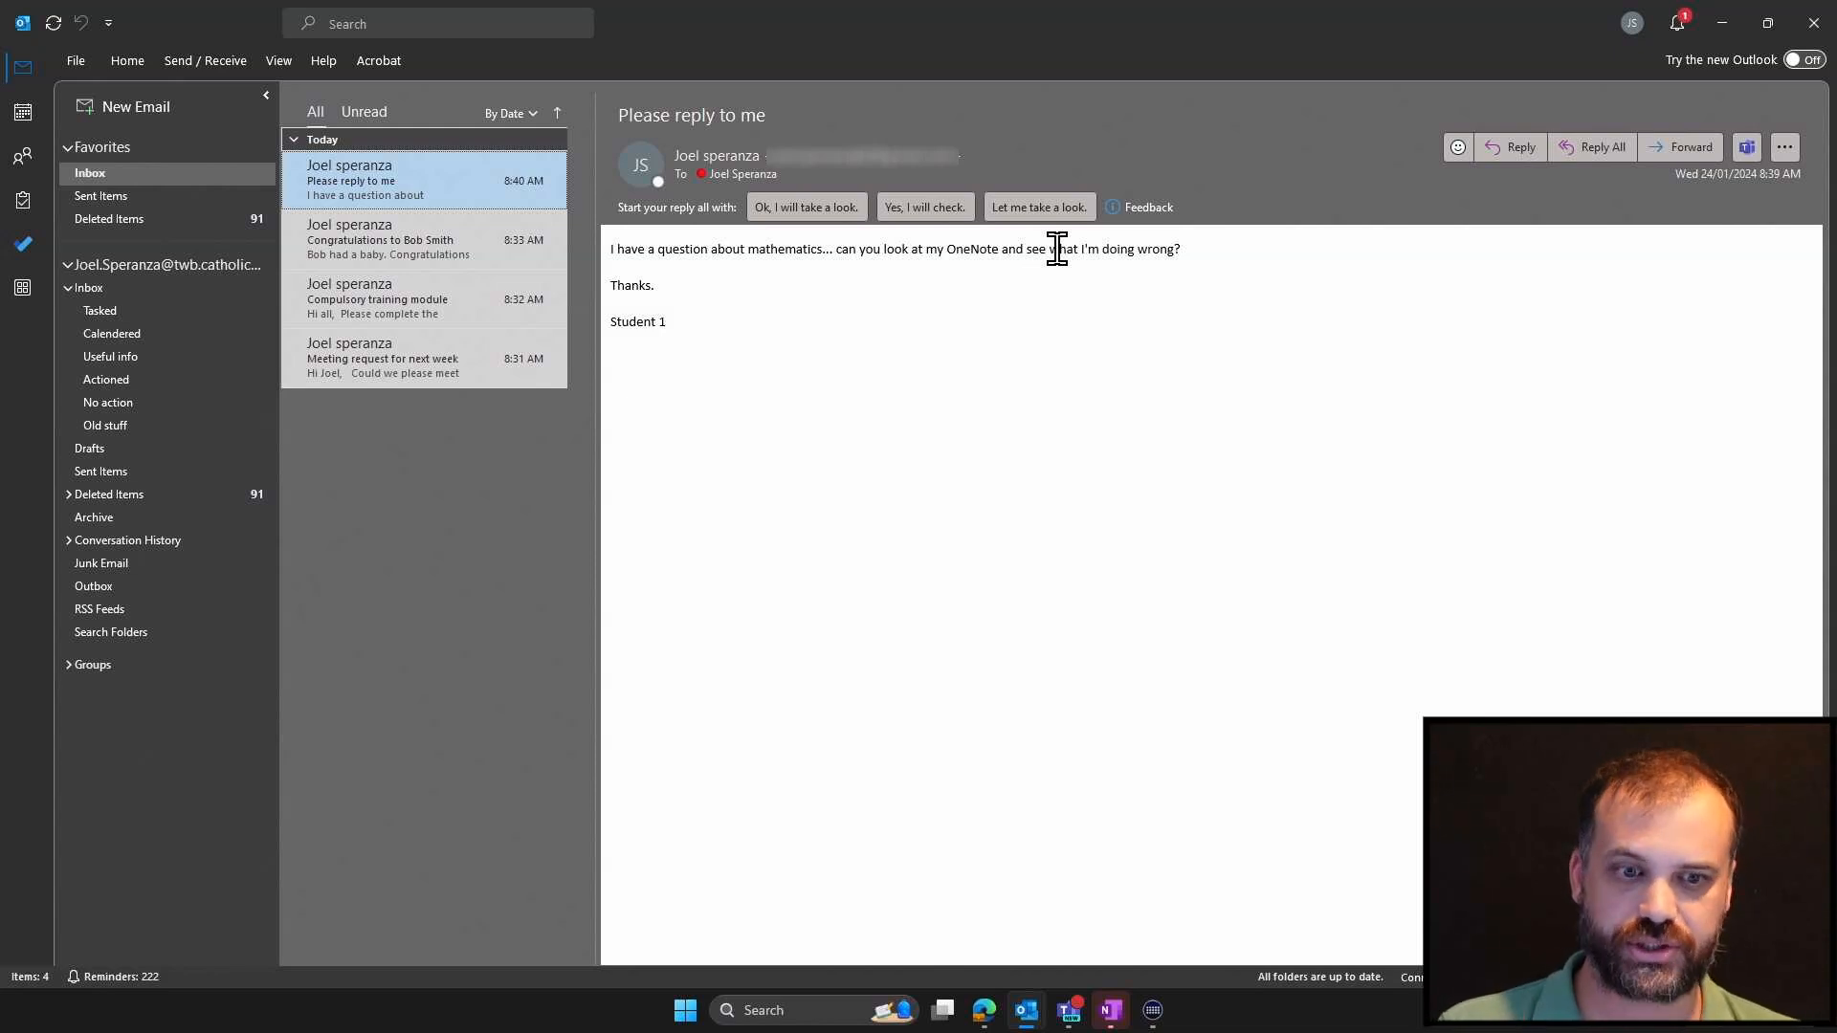
Reply to the "Please reply to me" email with "See me in class tomorrow." and send it
left_click(1515, 155)
type("See me ")
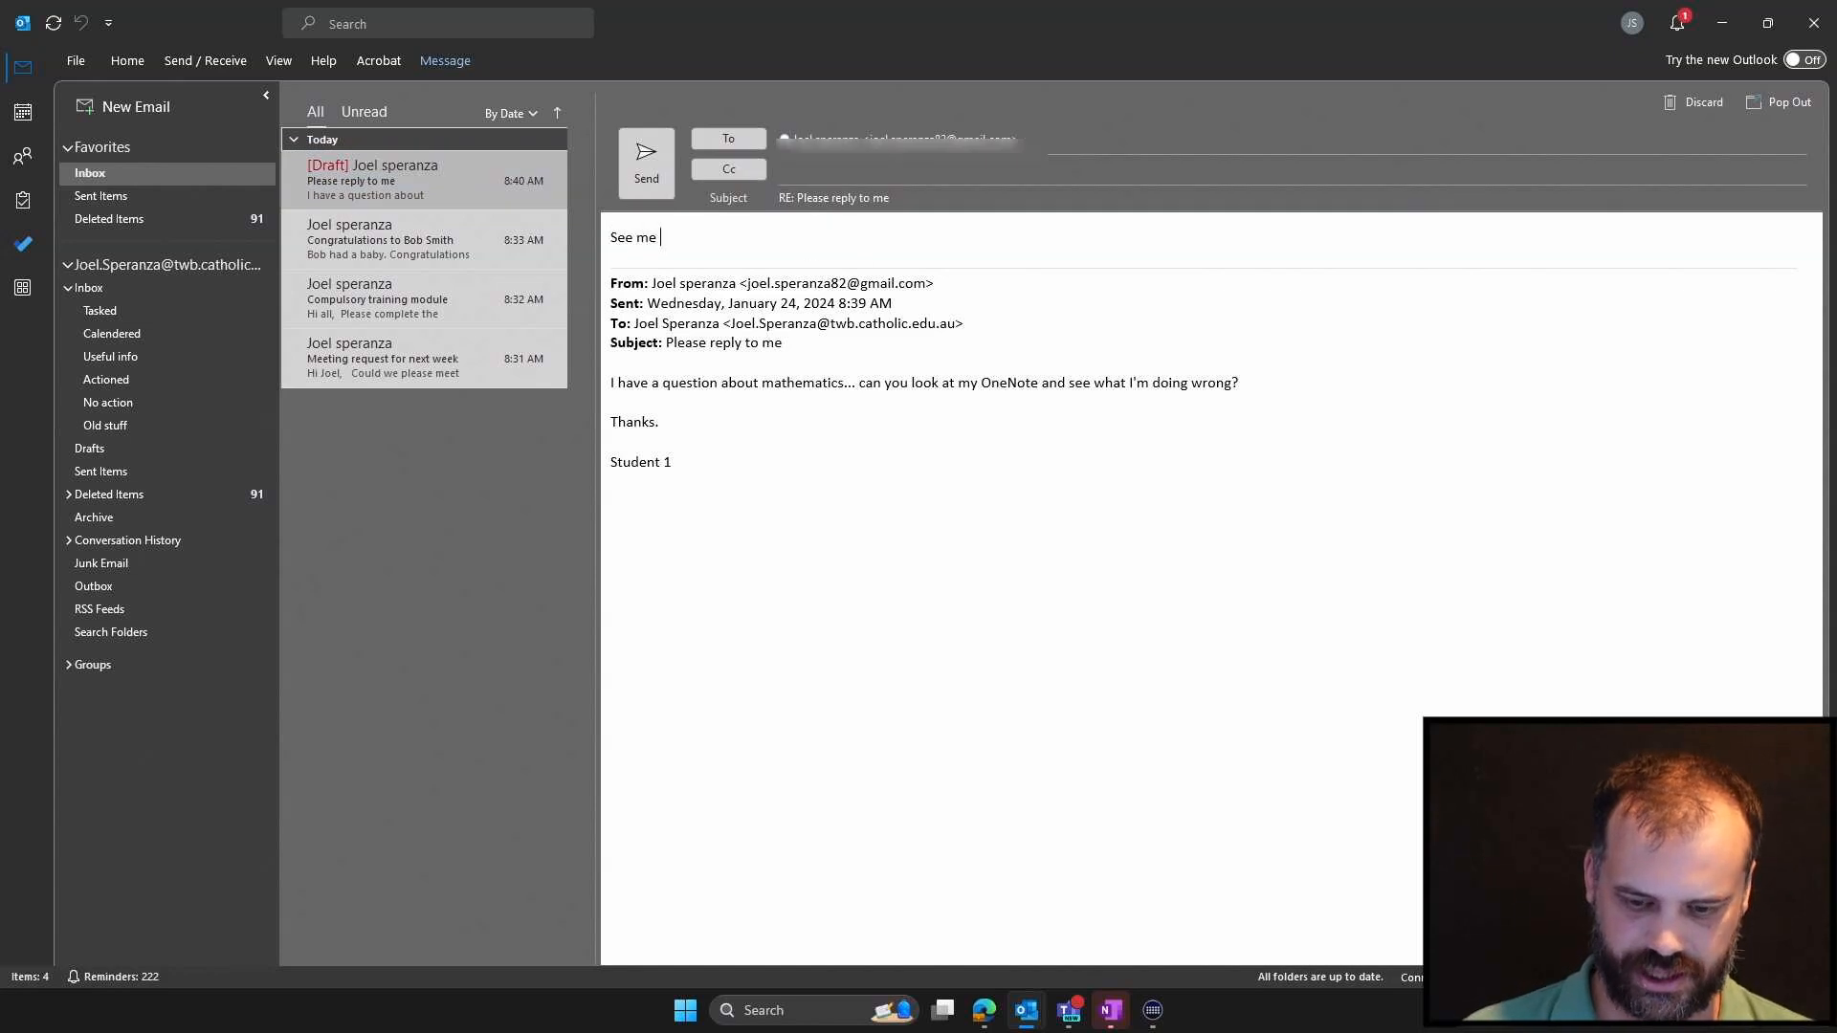
type("in class tomorrow.")
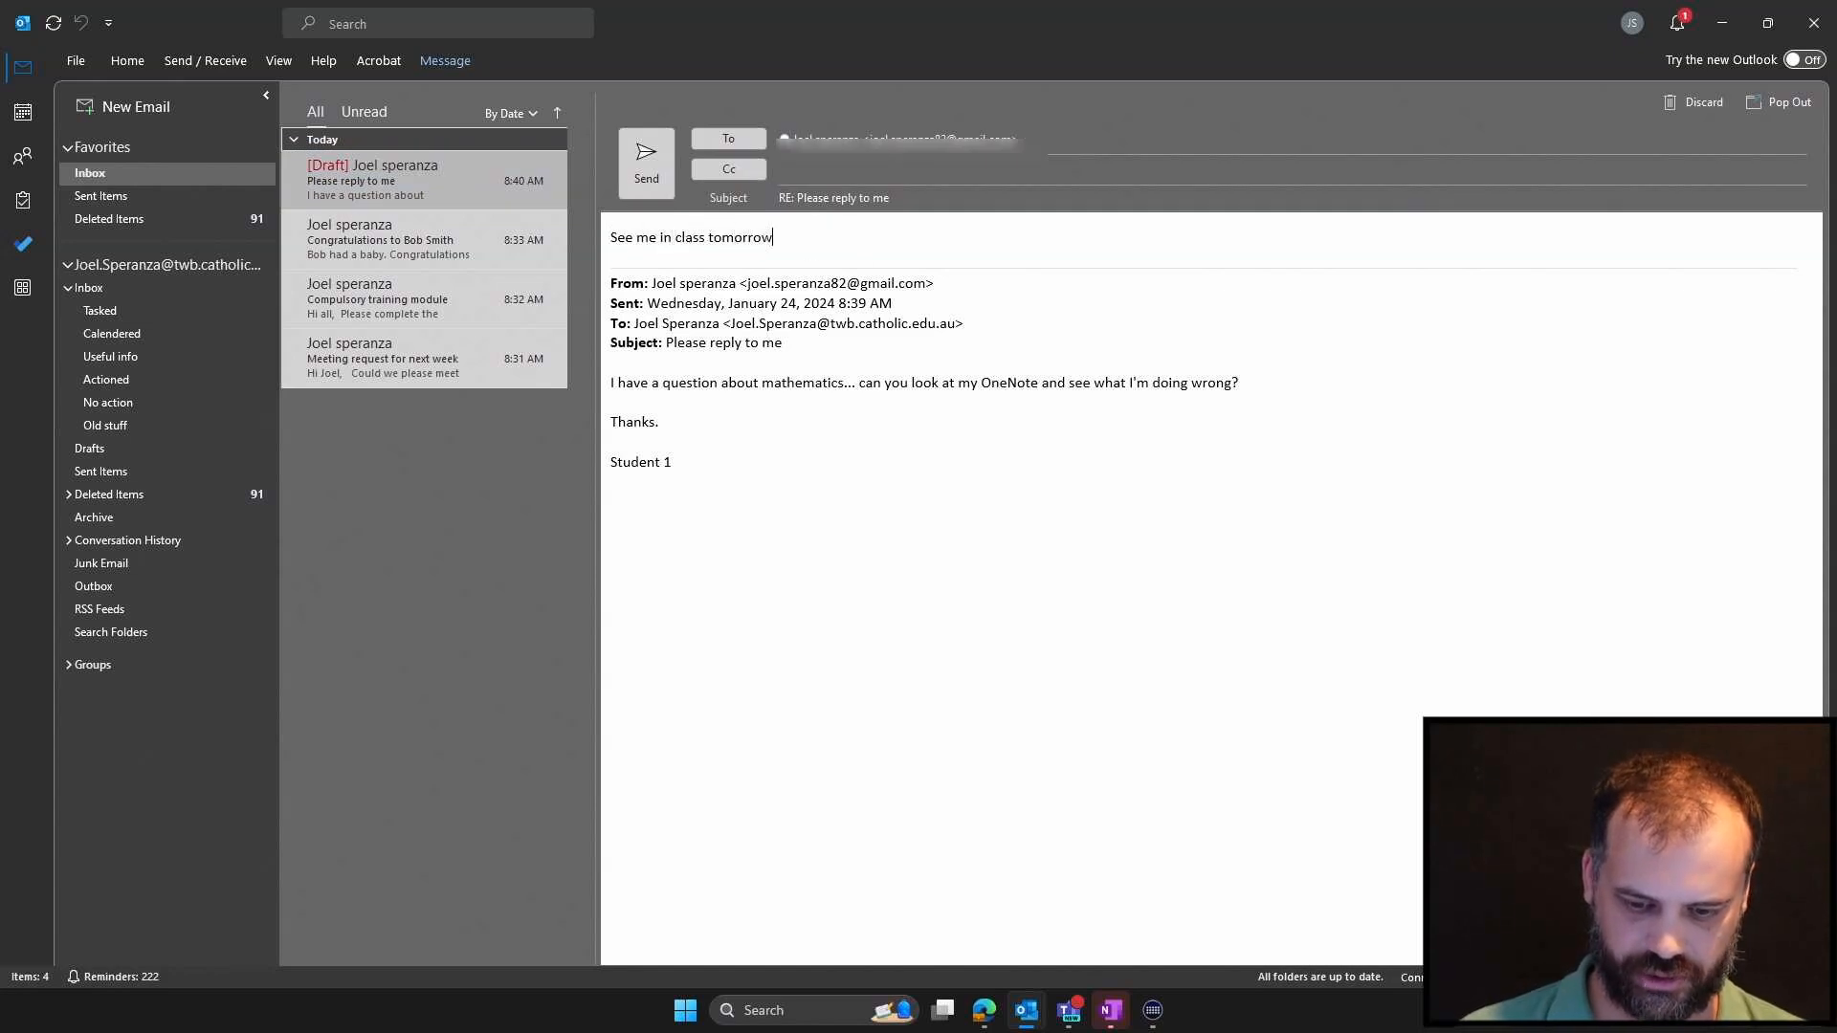
left_click(647, 163)
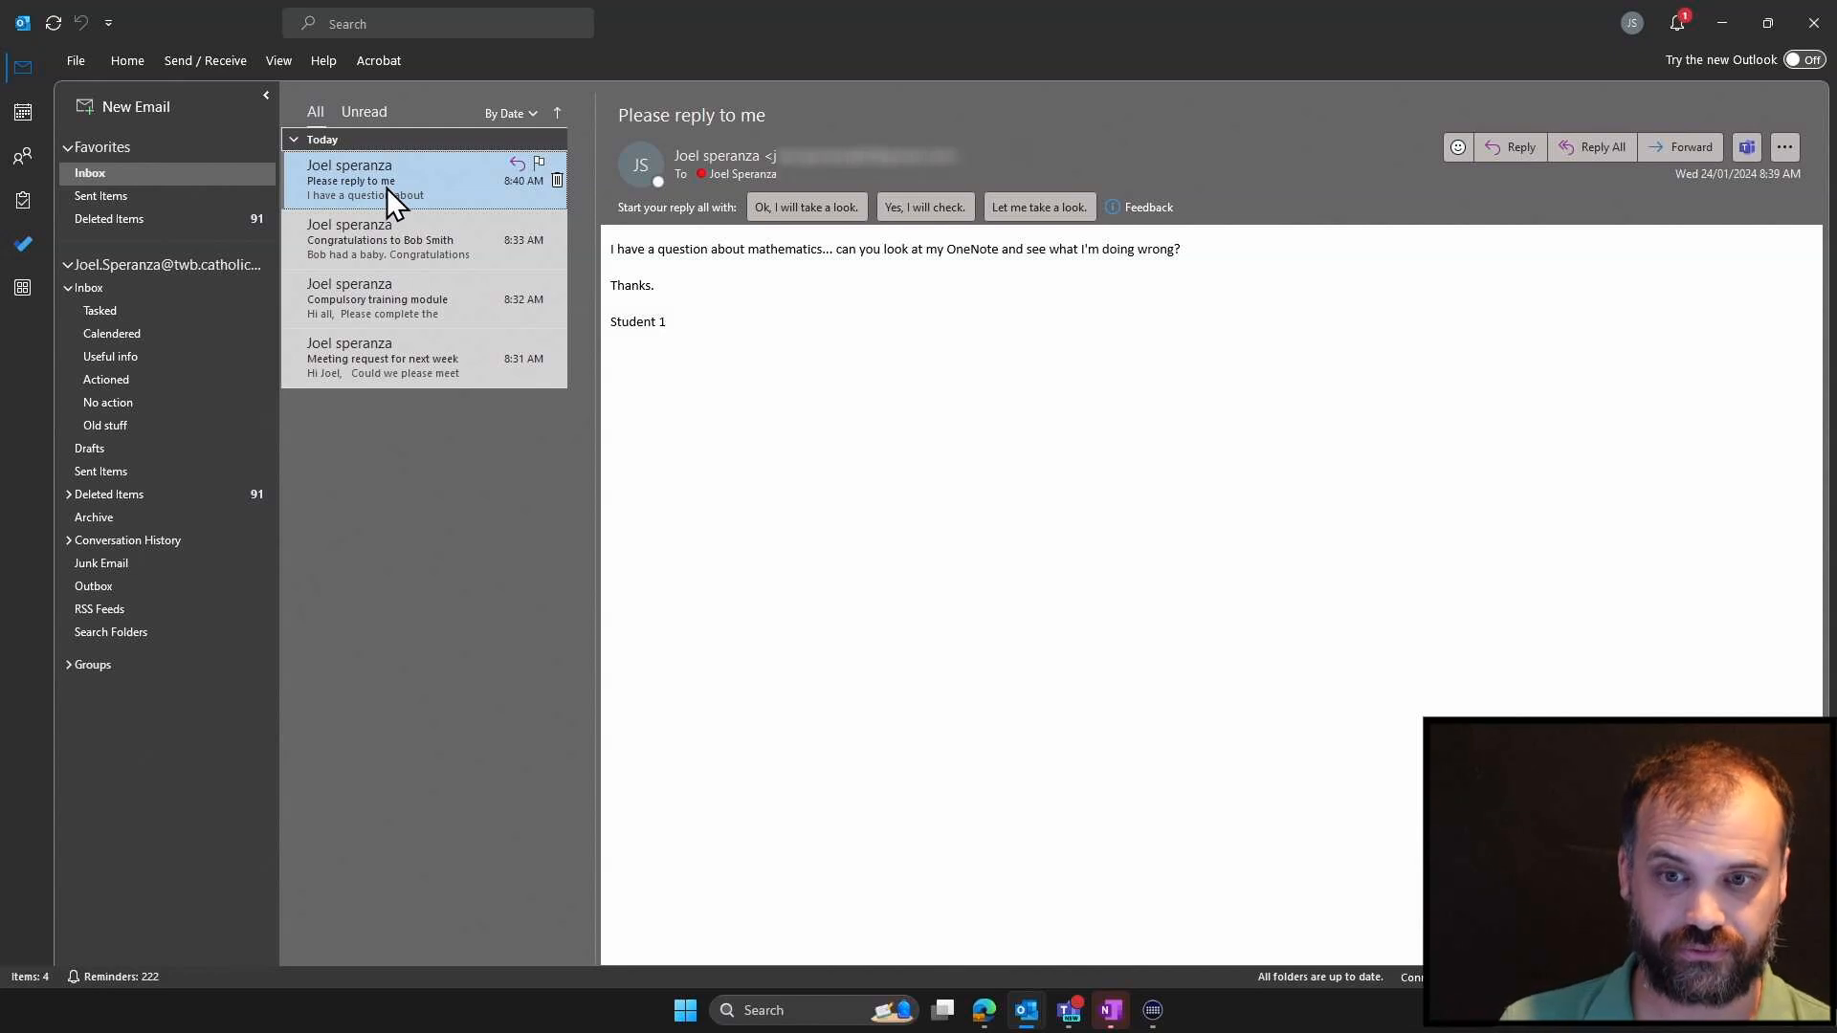
Remove the answered "Please reply to me" email and the baby congratulations email from the inbox
key("Delete")
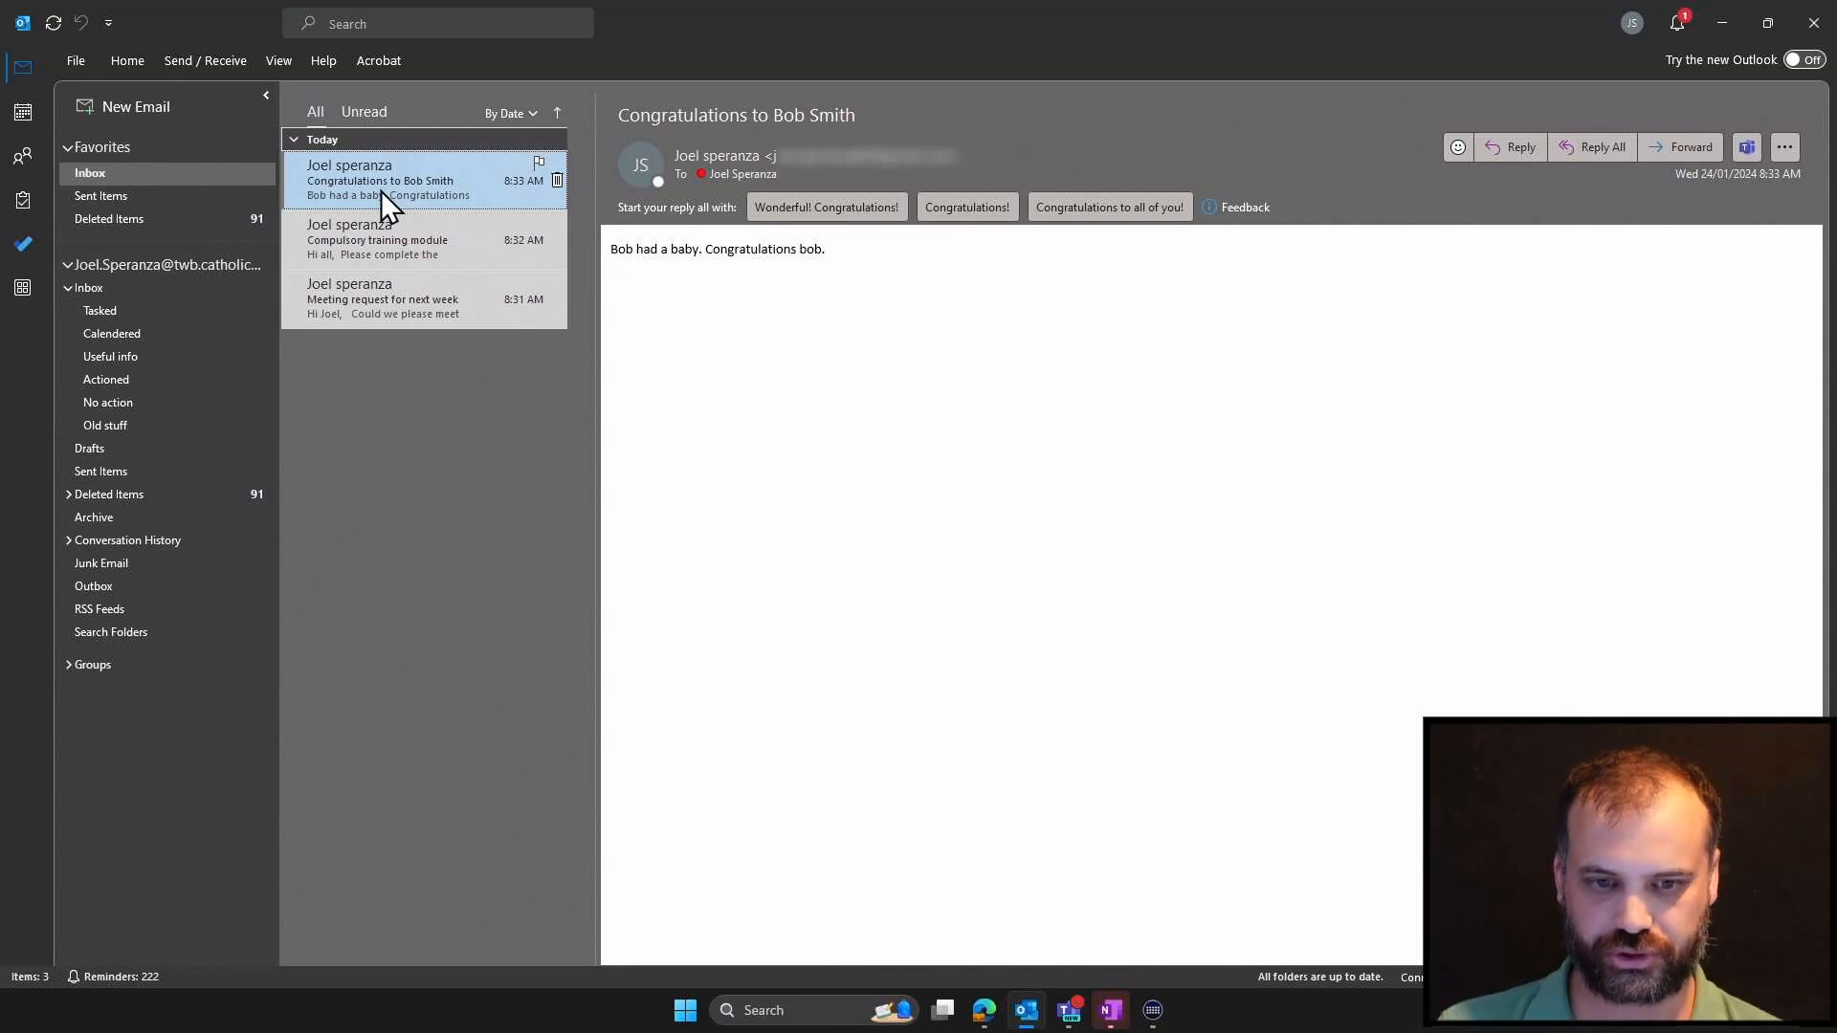
key("Delete")
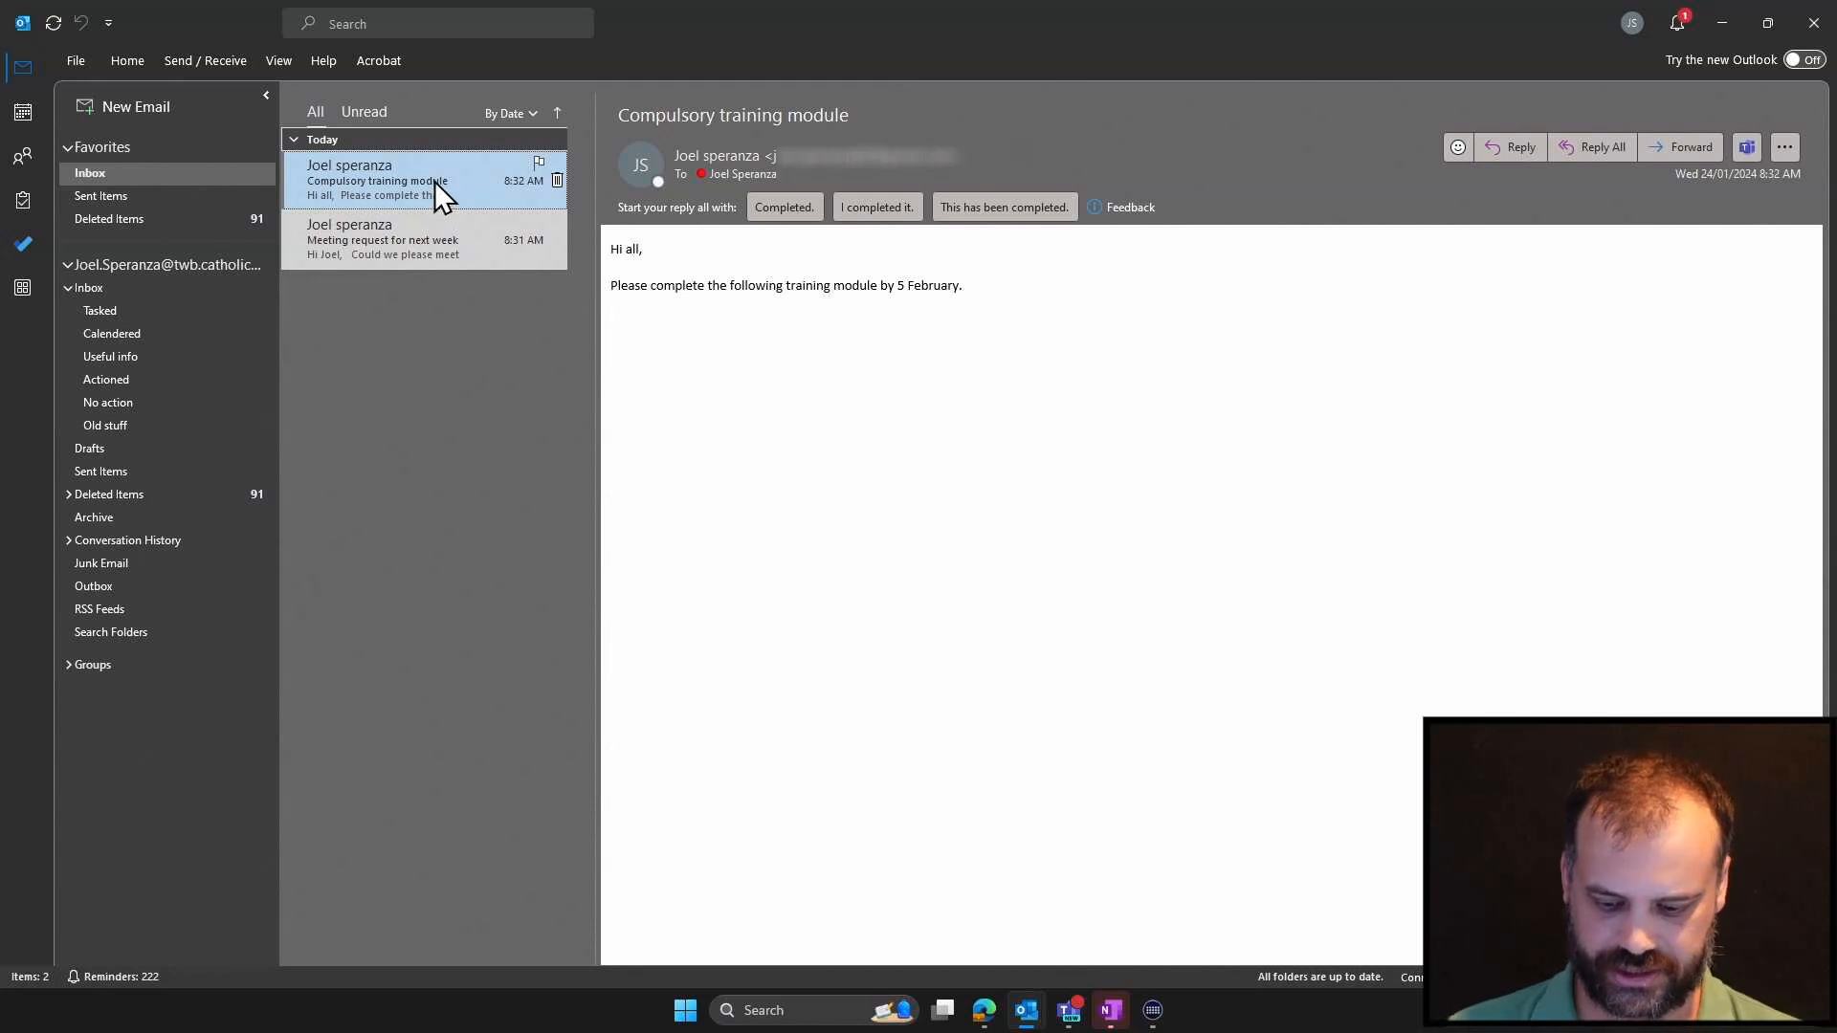
Create a task with the "Compulsory training module" email attached and save it
key("ctrl+shift+1")
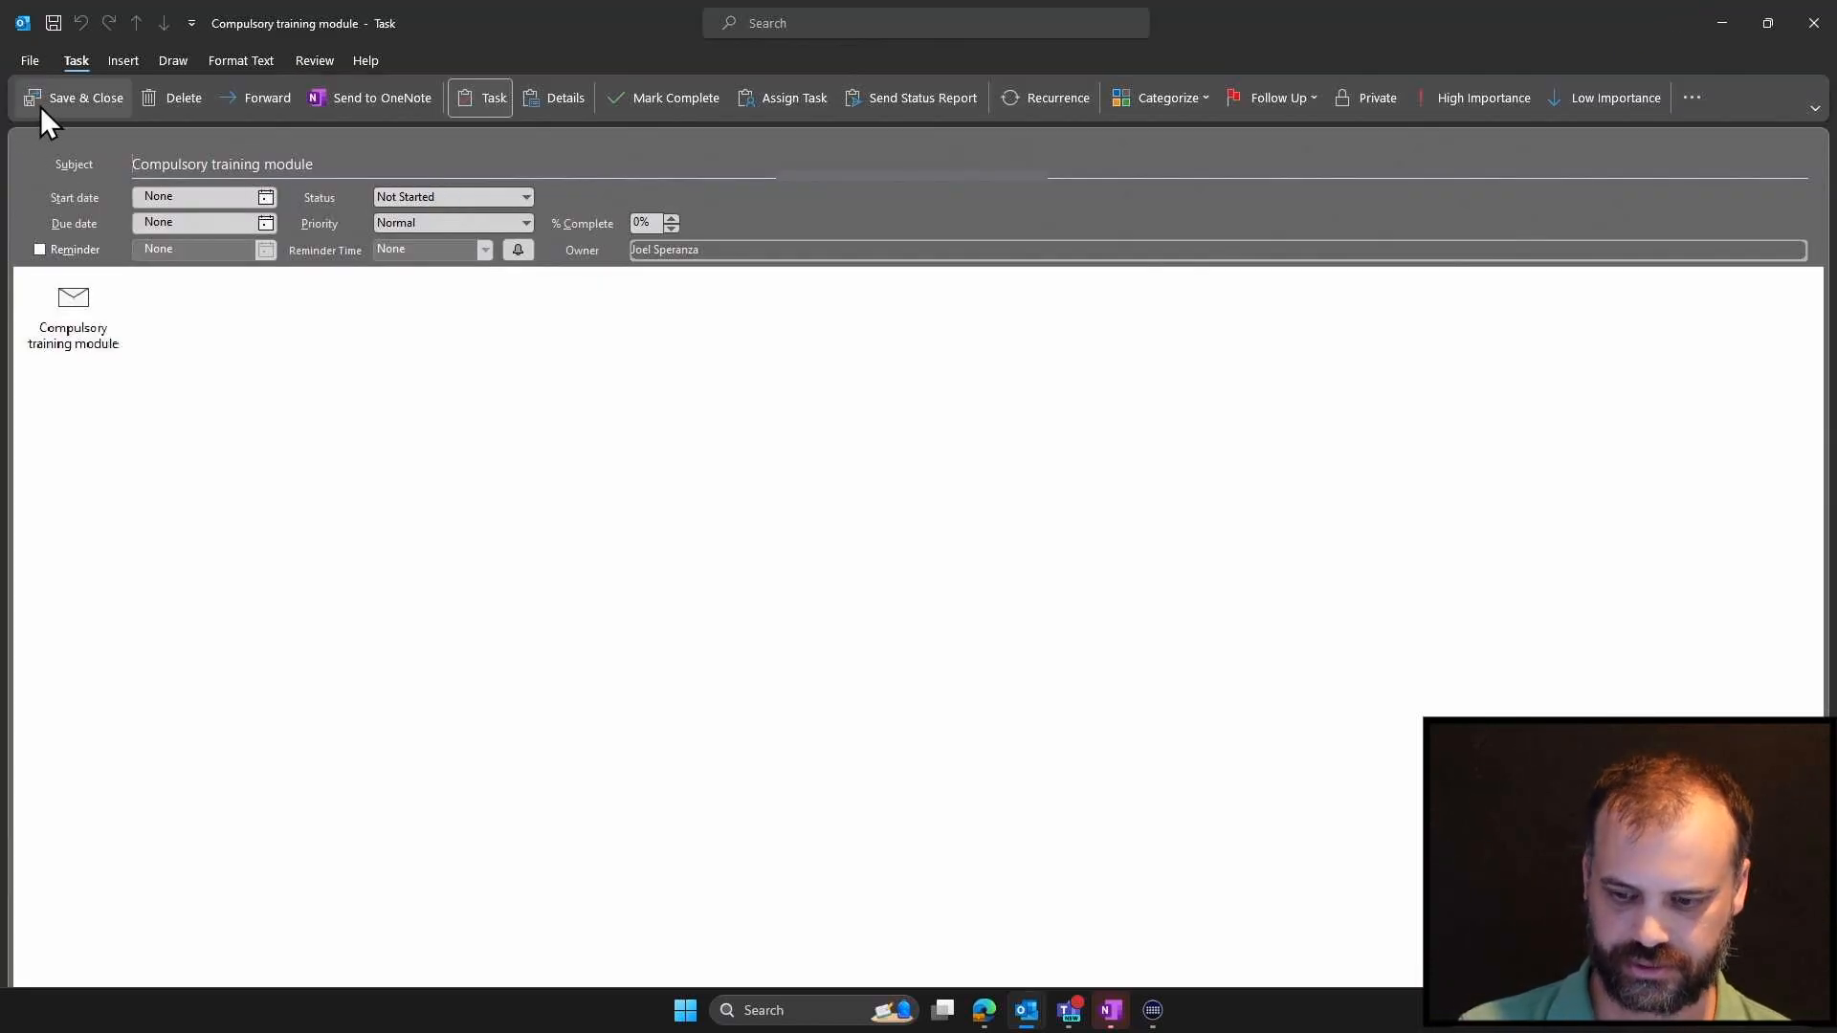
left_click(41, 106)
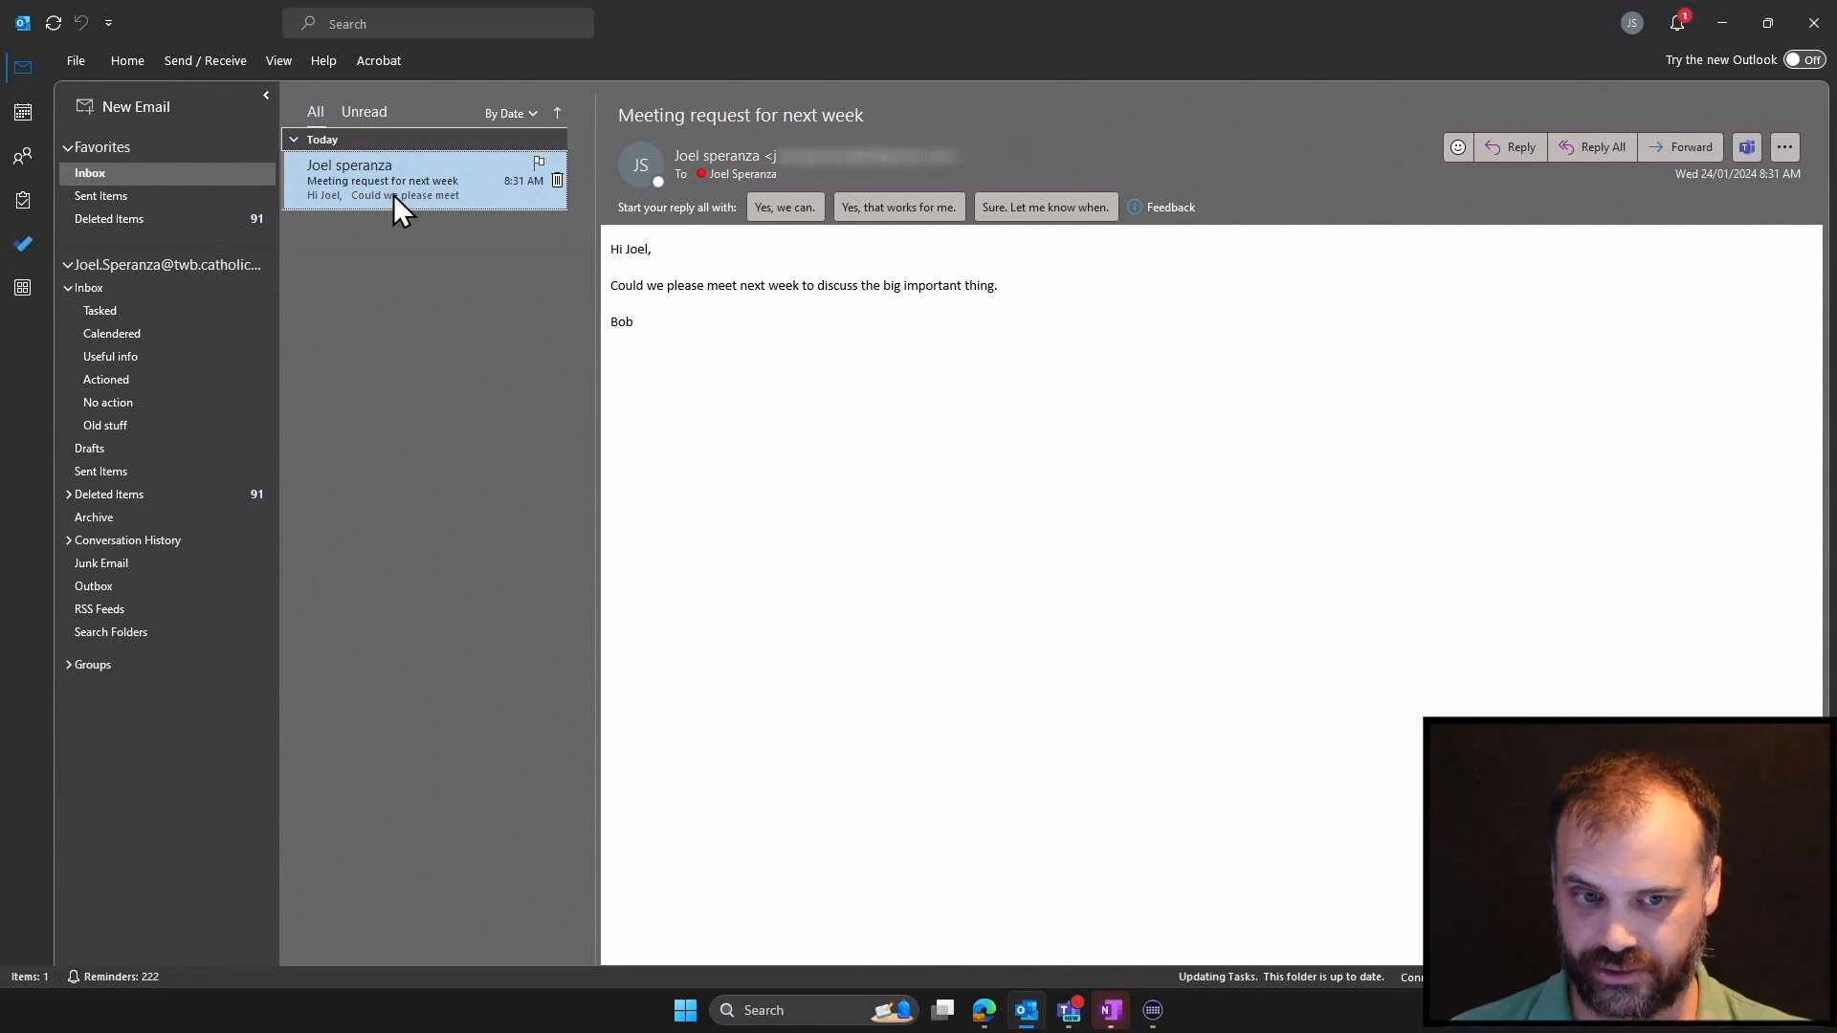
Create an appointment from the "Meeting request for next week" email, set its start date to 29 January 2024 and save it
key("ctrl+shift+2")
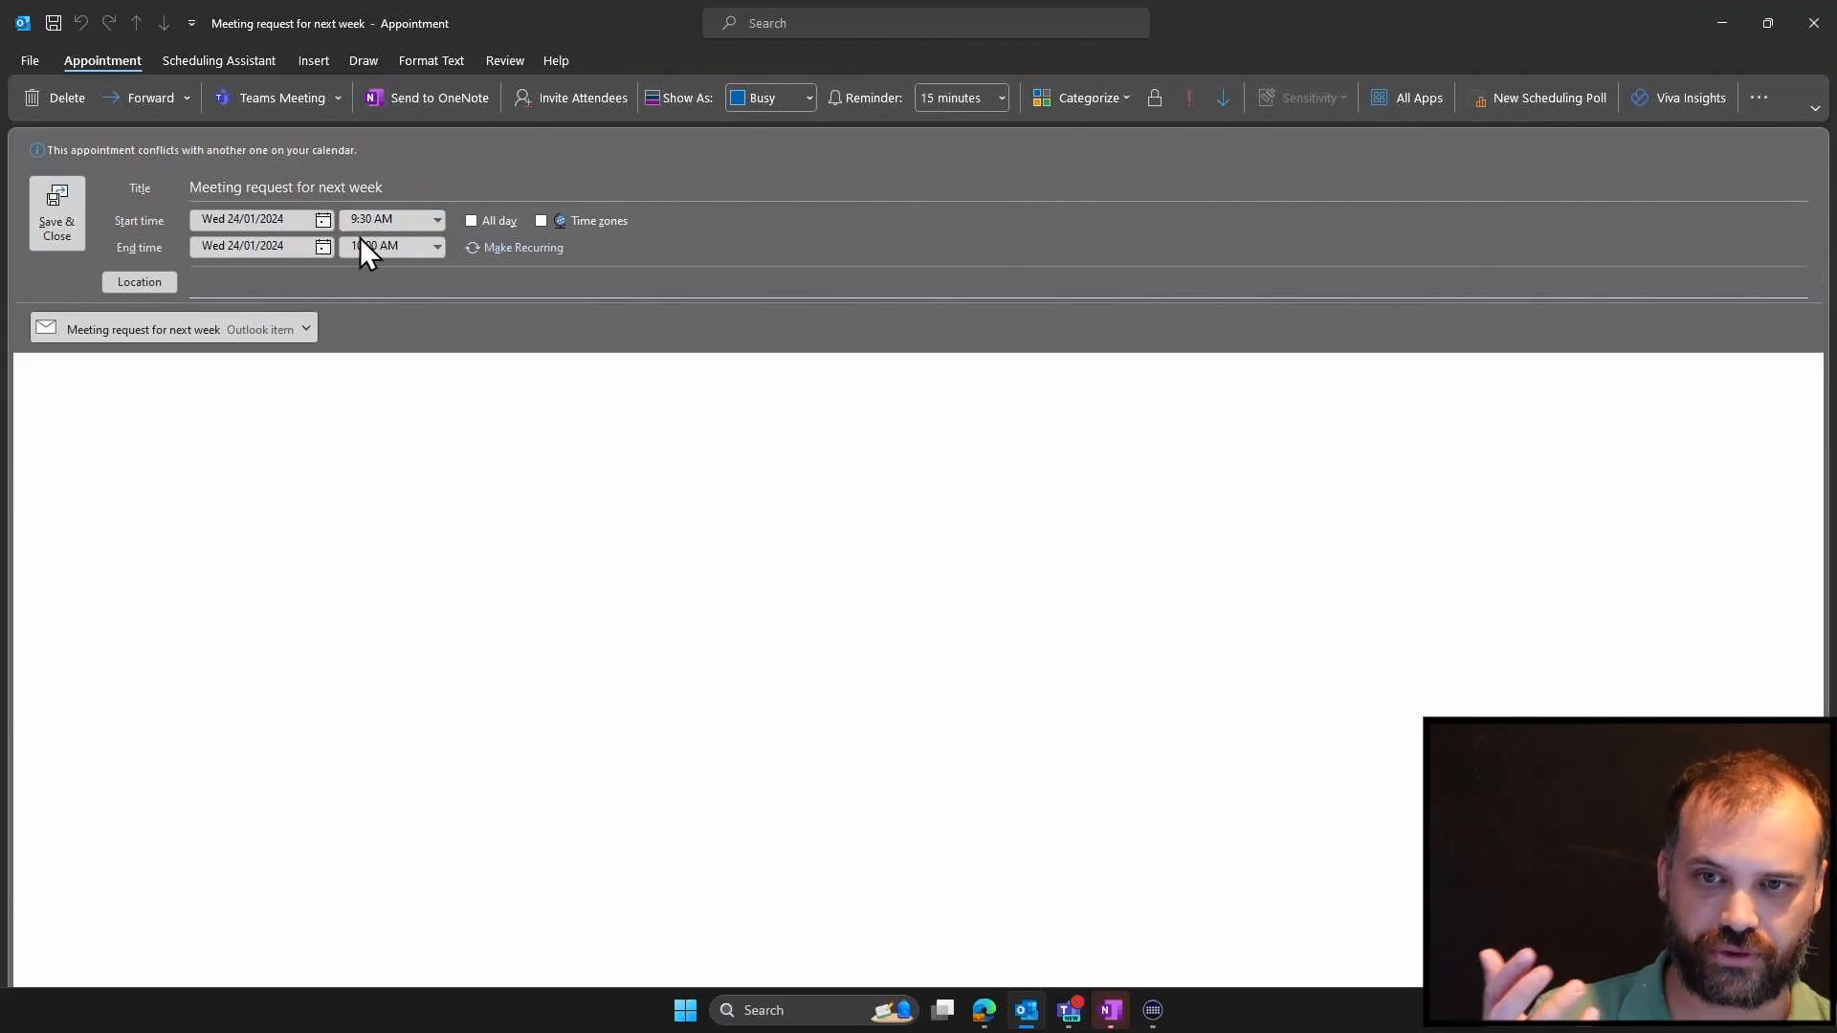
left_click(321, 219)
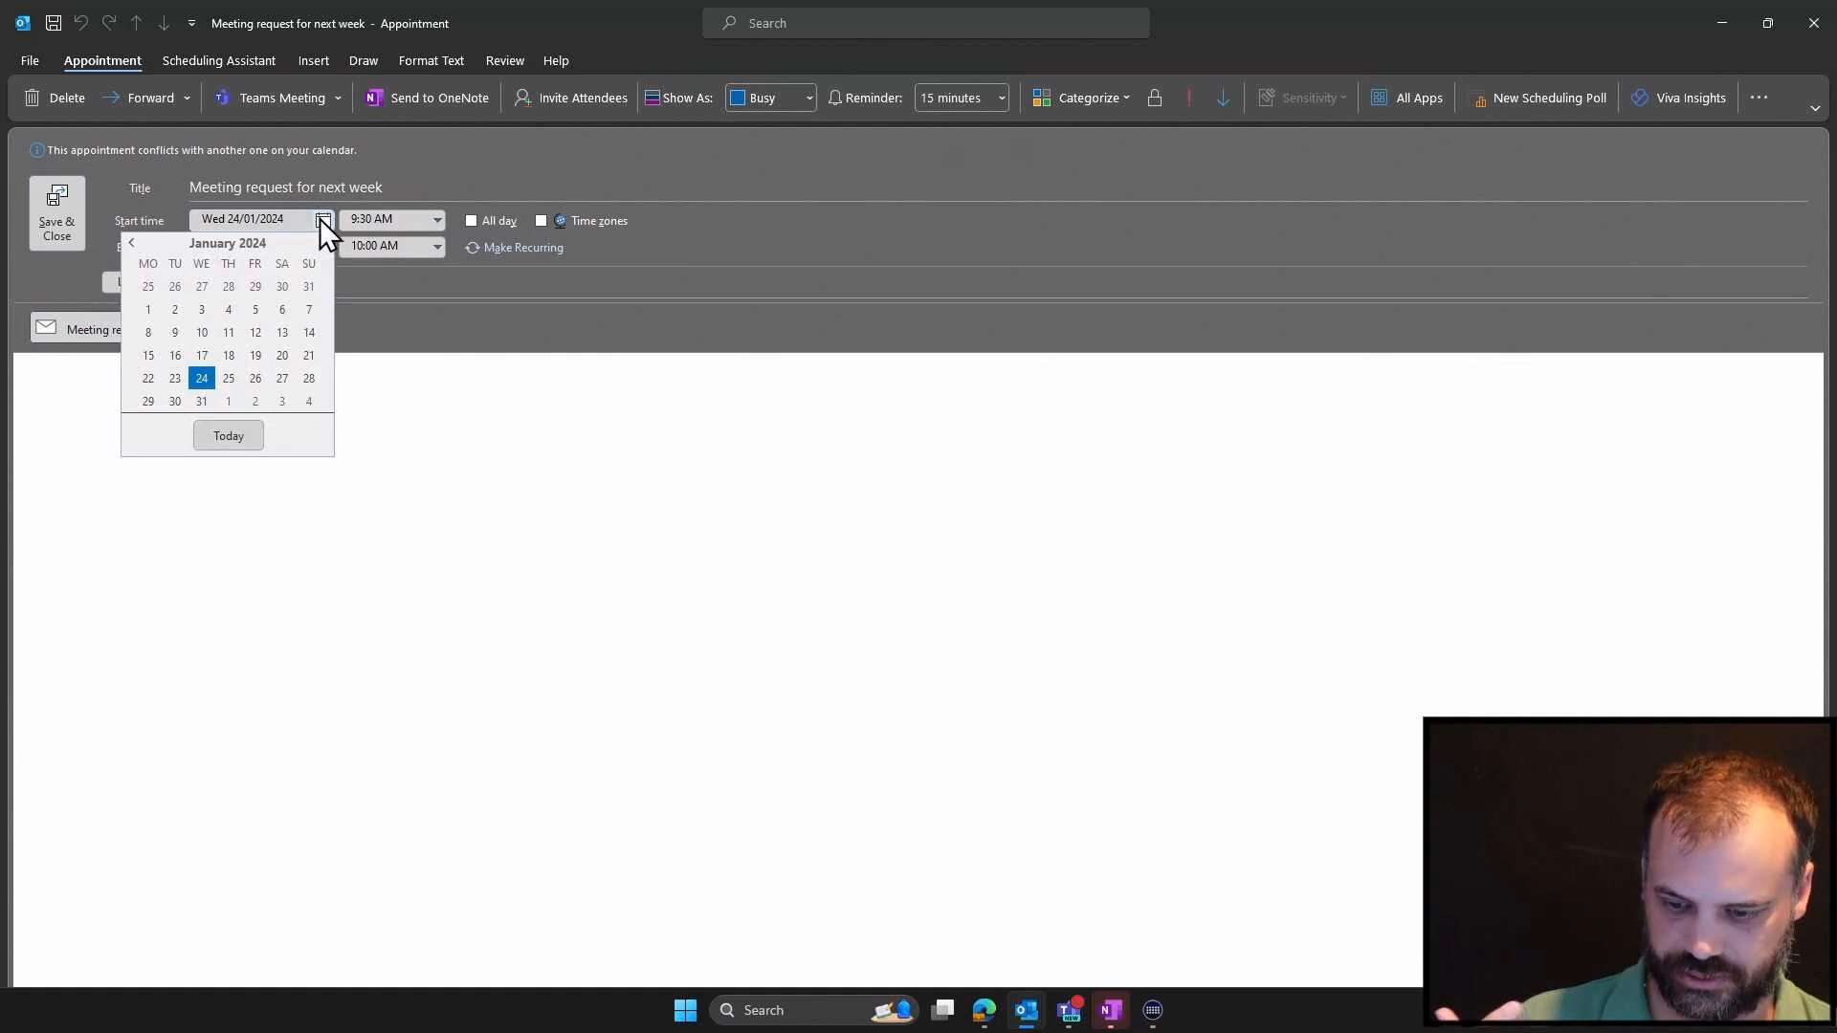
left_click(148, 401)
left_click(61, 230)
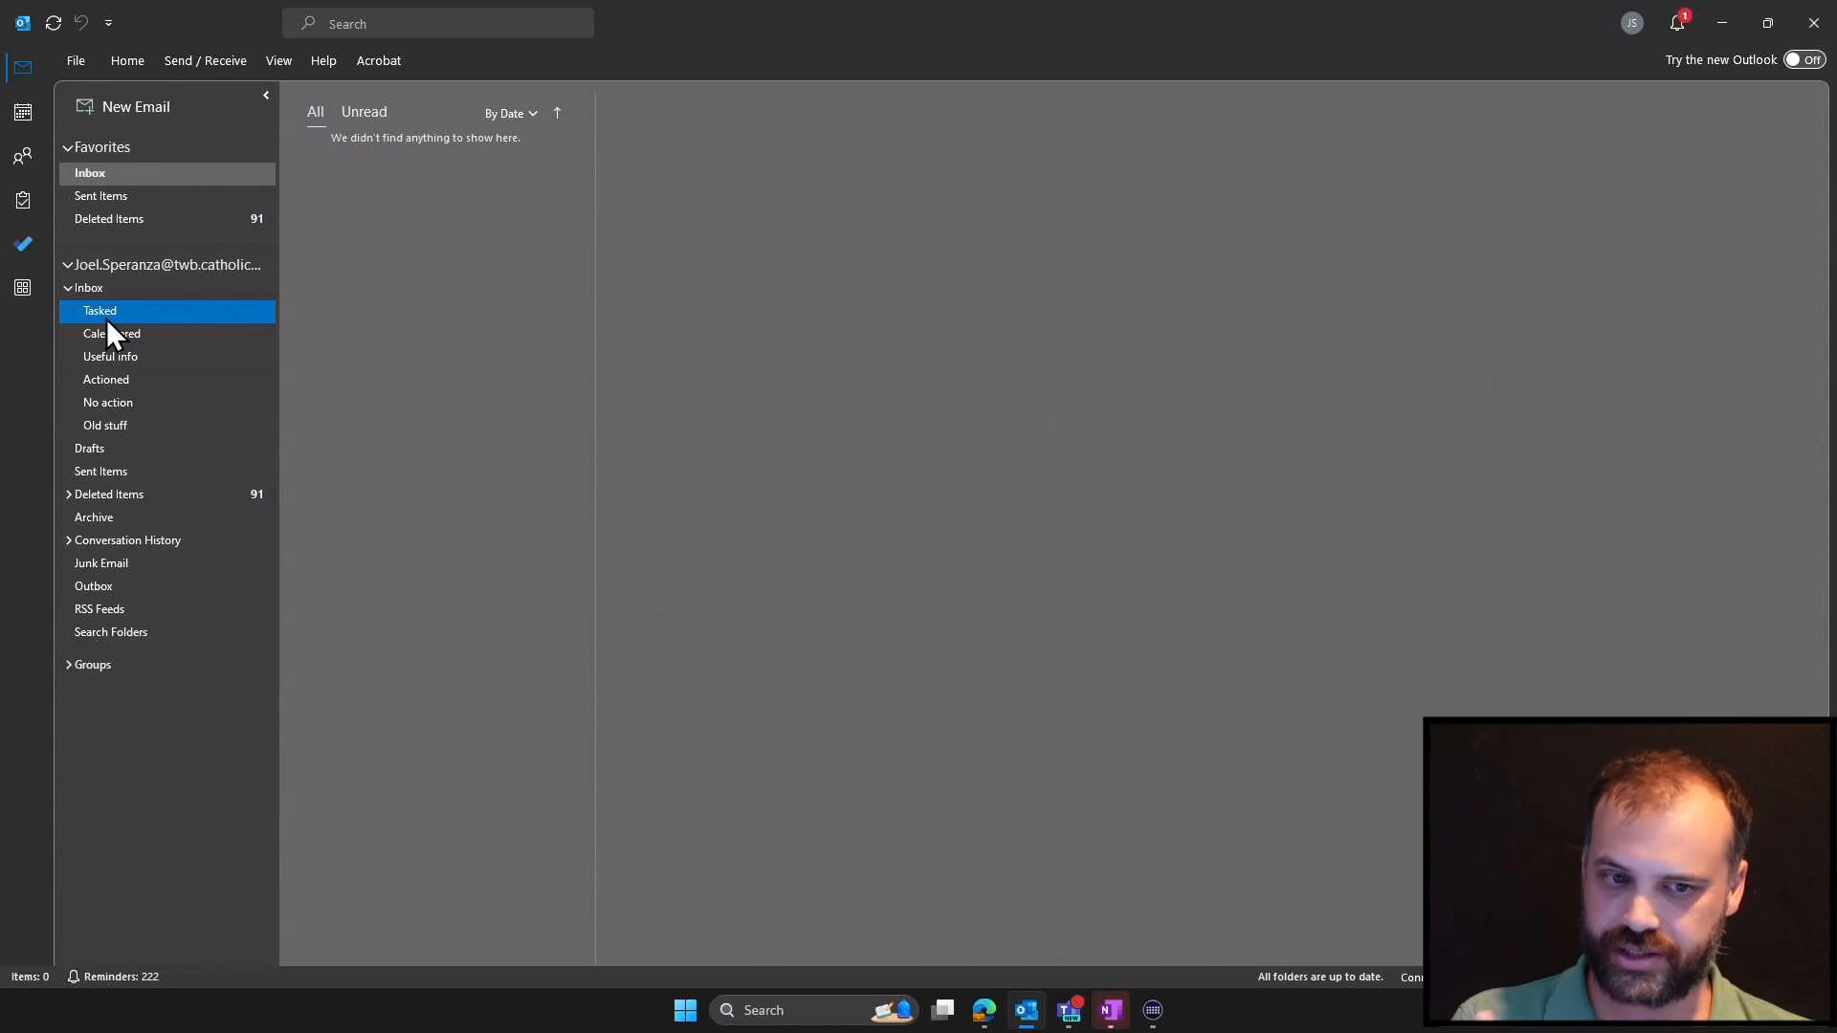
Open the To Do task list to check the tasks created from the emails
left_click(20, 251)
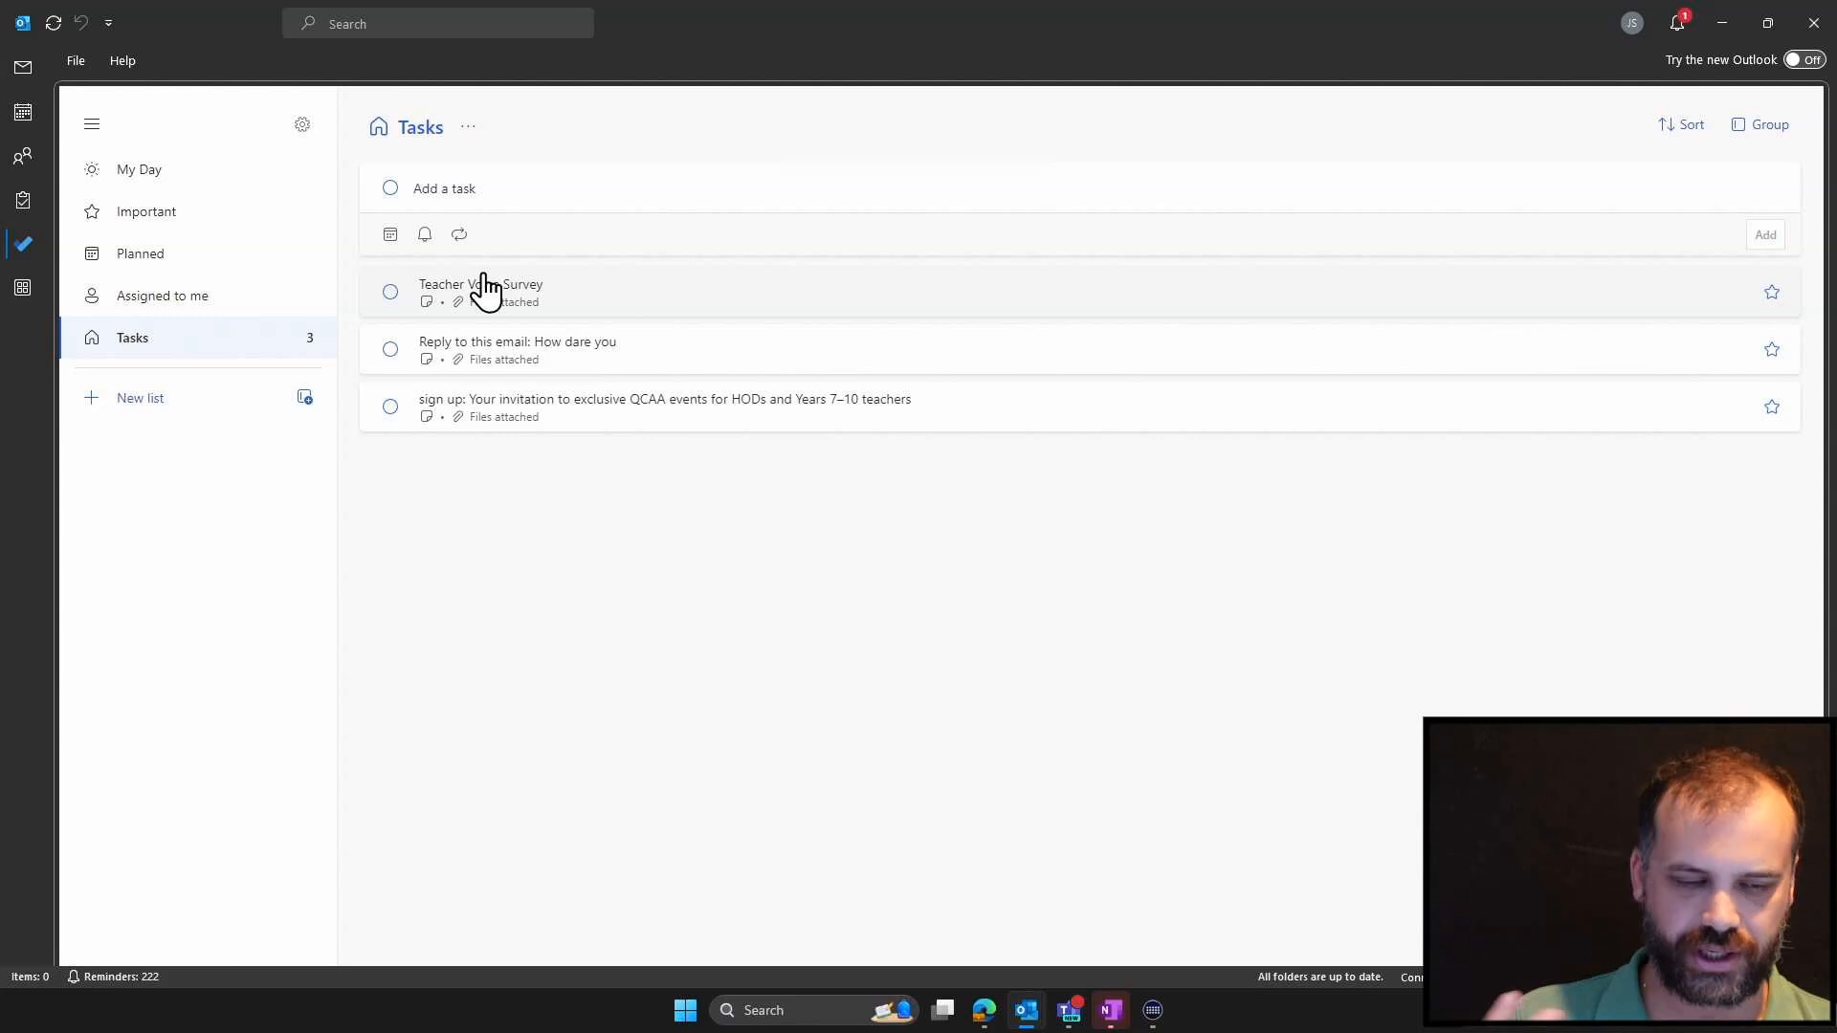
Return to the mail inbox and start a new custom quick step named "Create a Task"
left_click(32, 74)
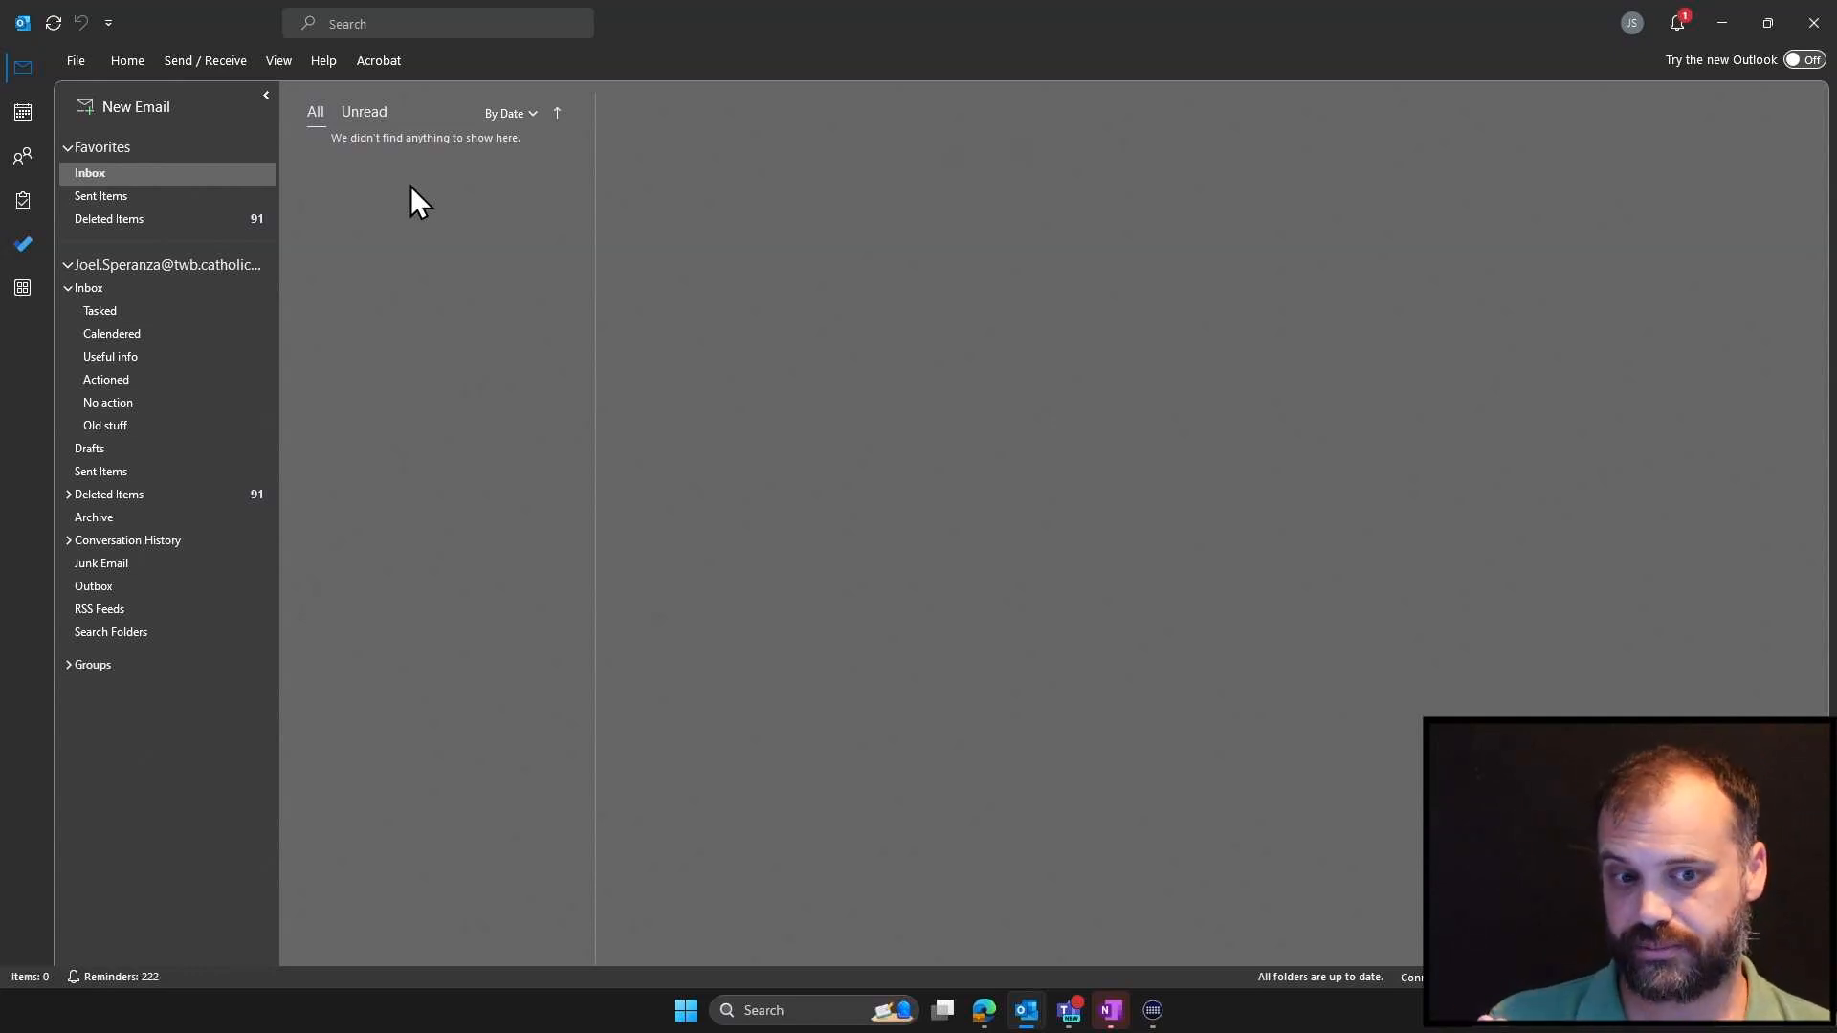
left_click(127, 60)
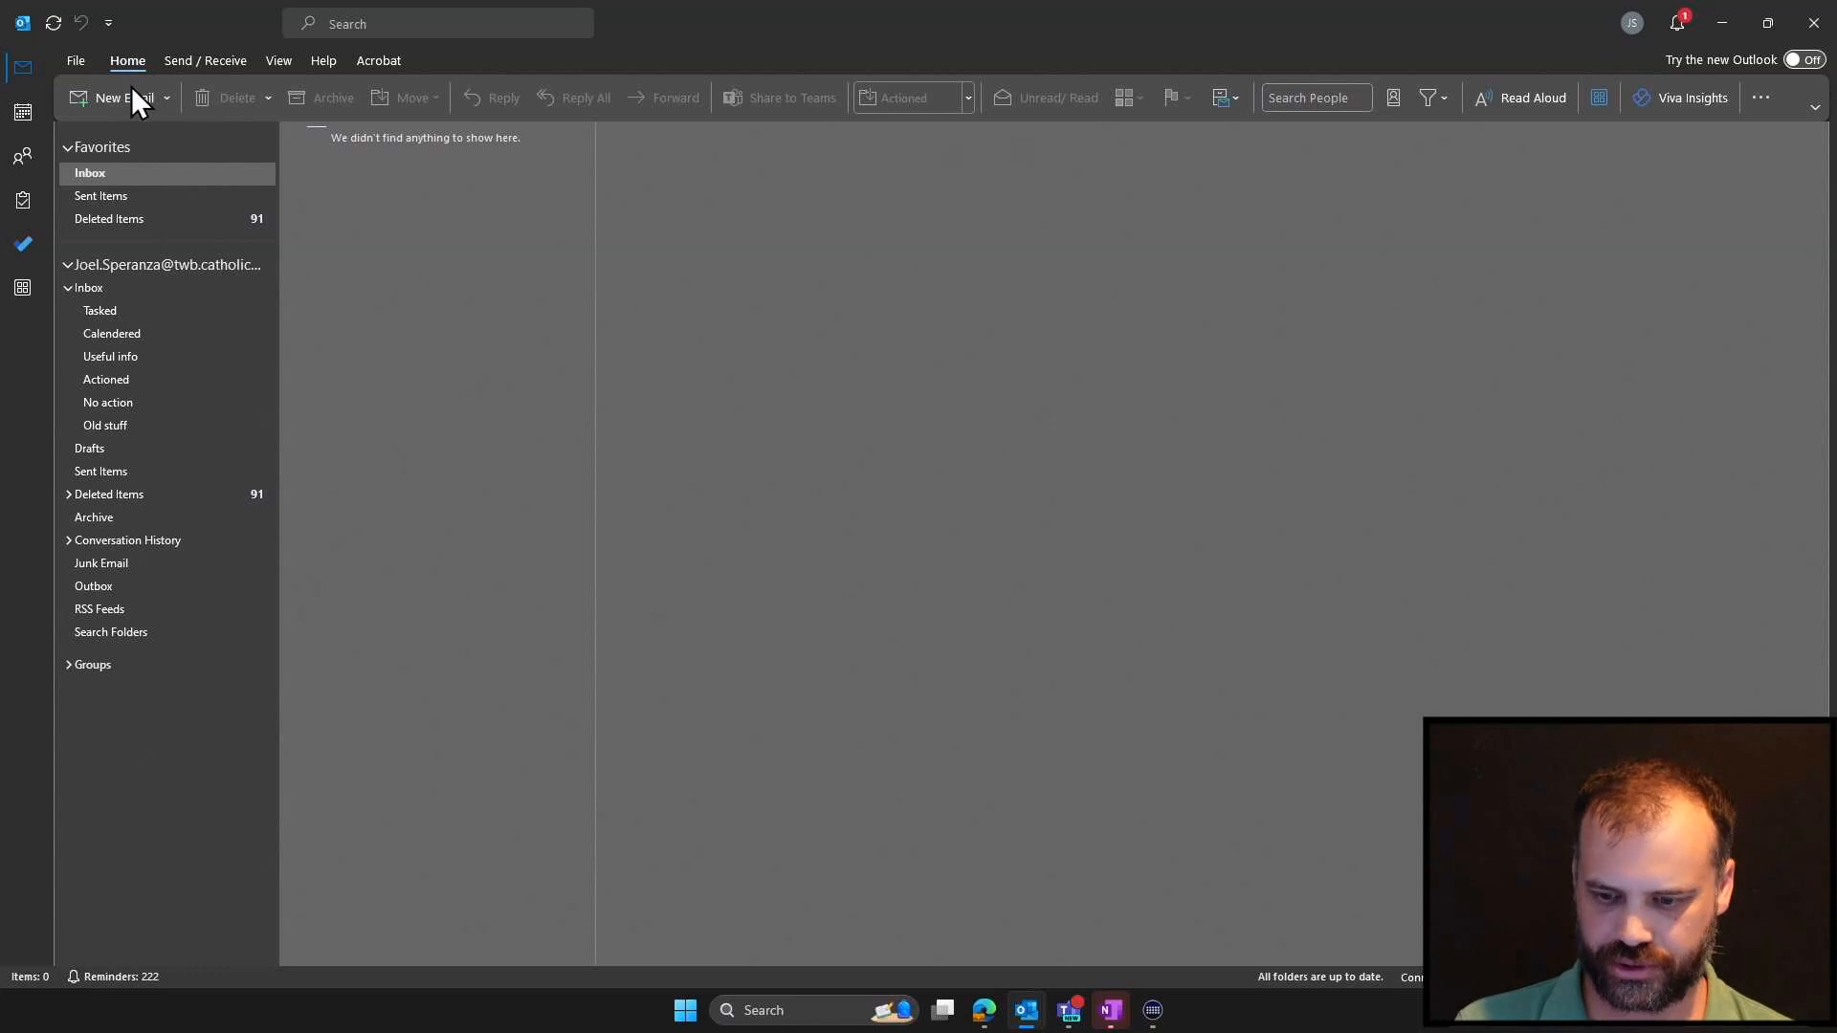
left_click(128, 61)
left_click(126, 59)
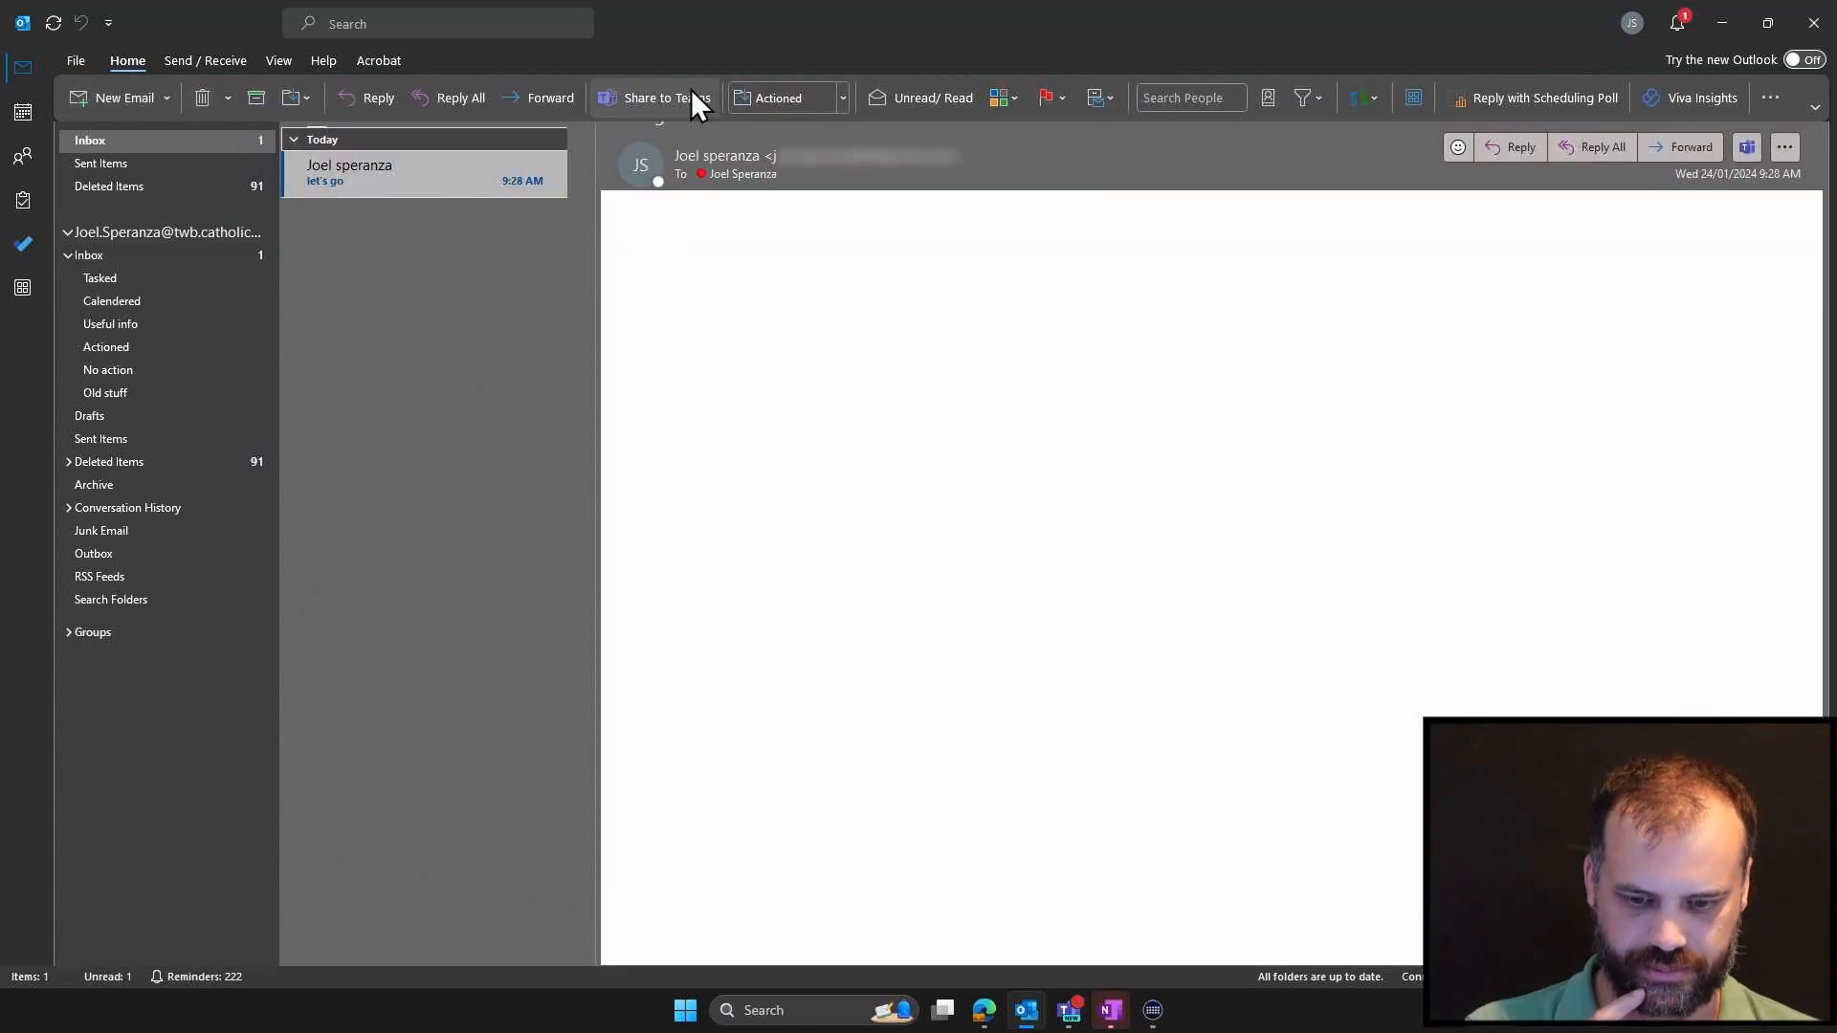
left_click(840, 97)
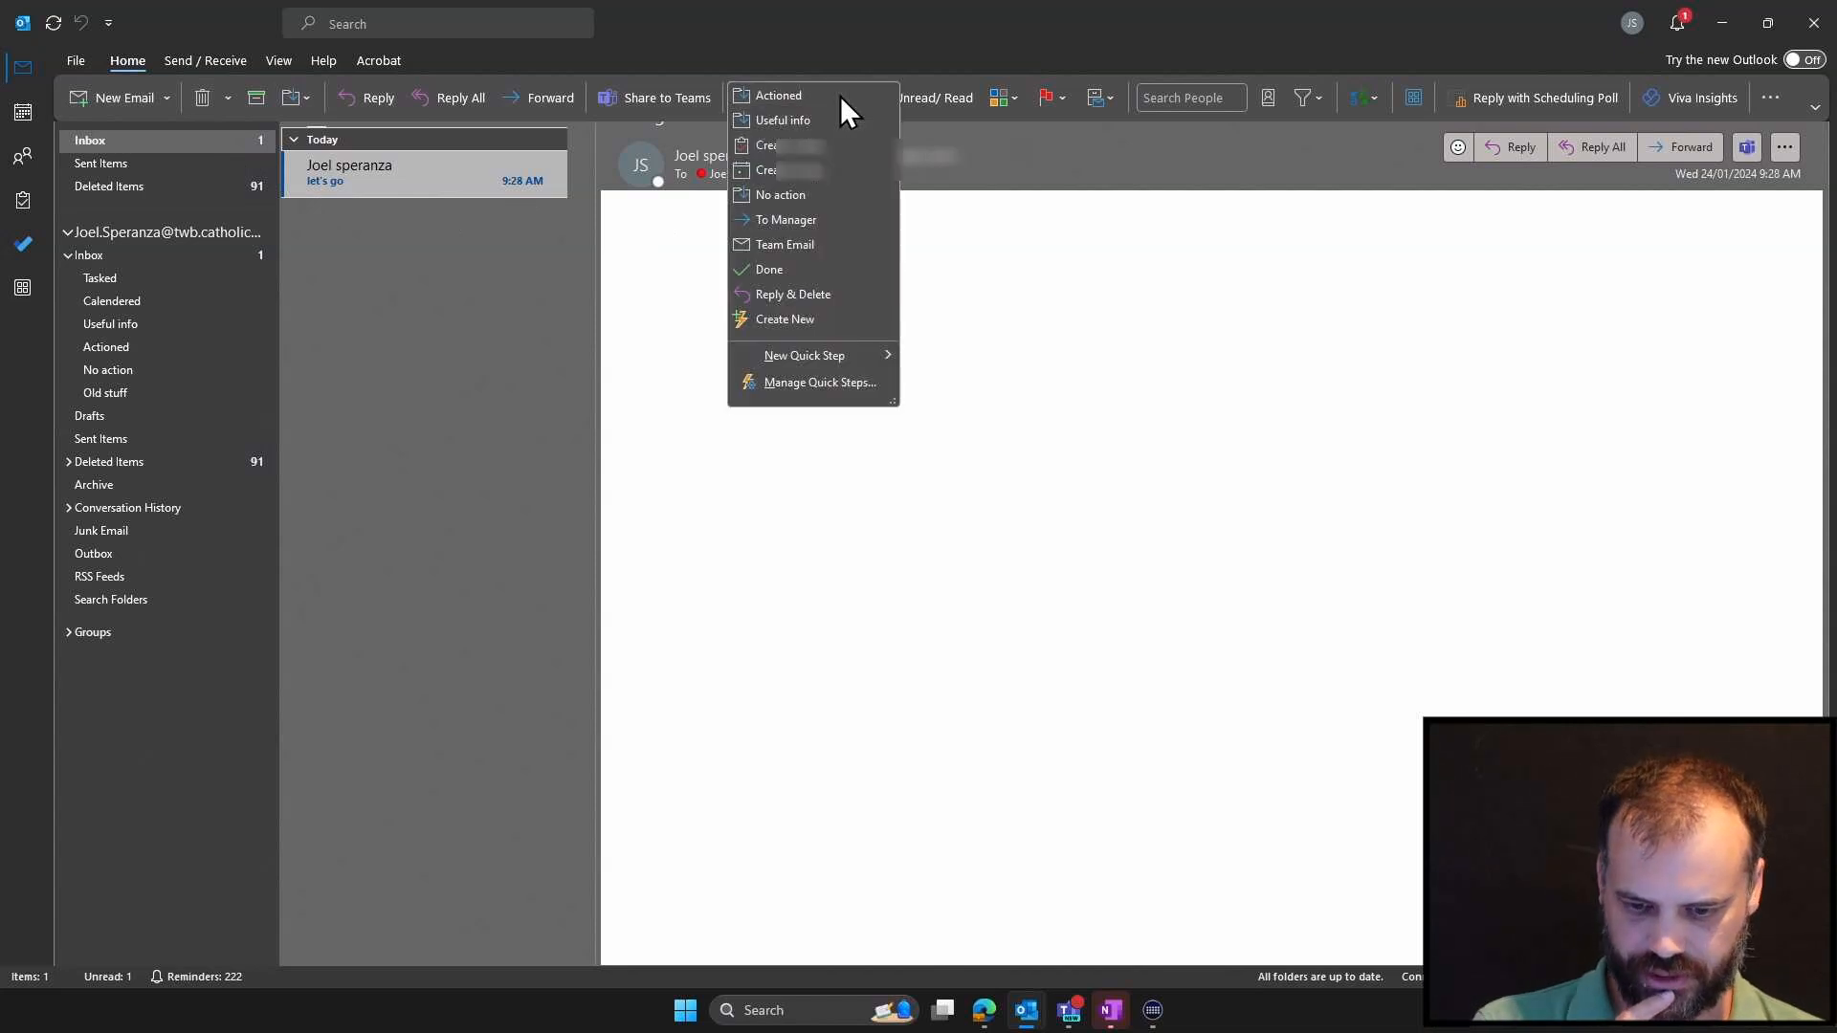
mouse_move(837, 356)
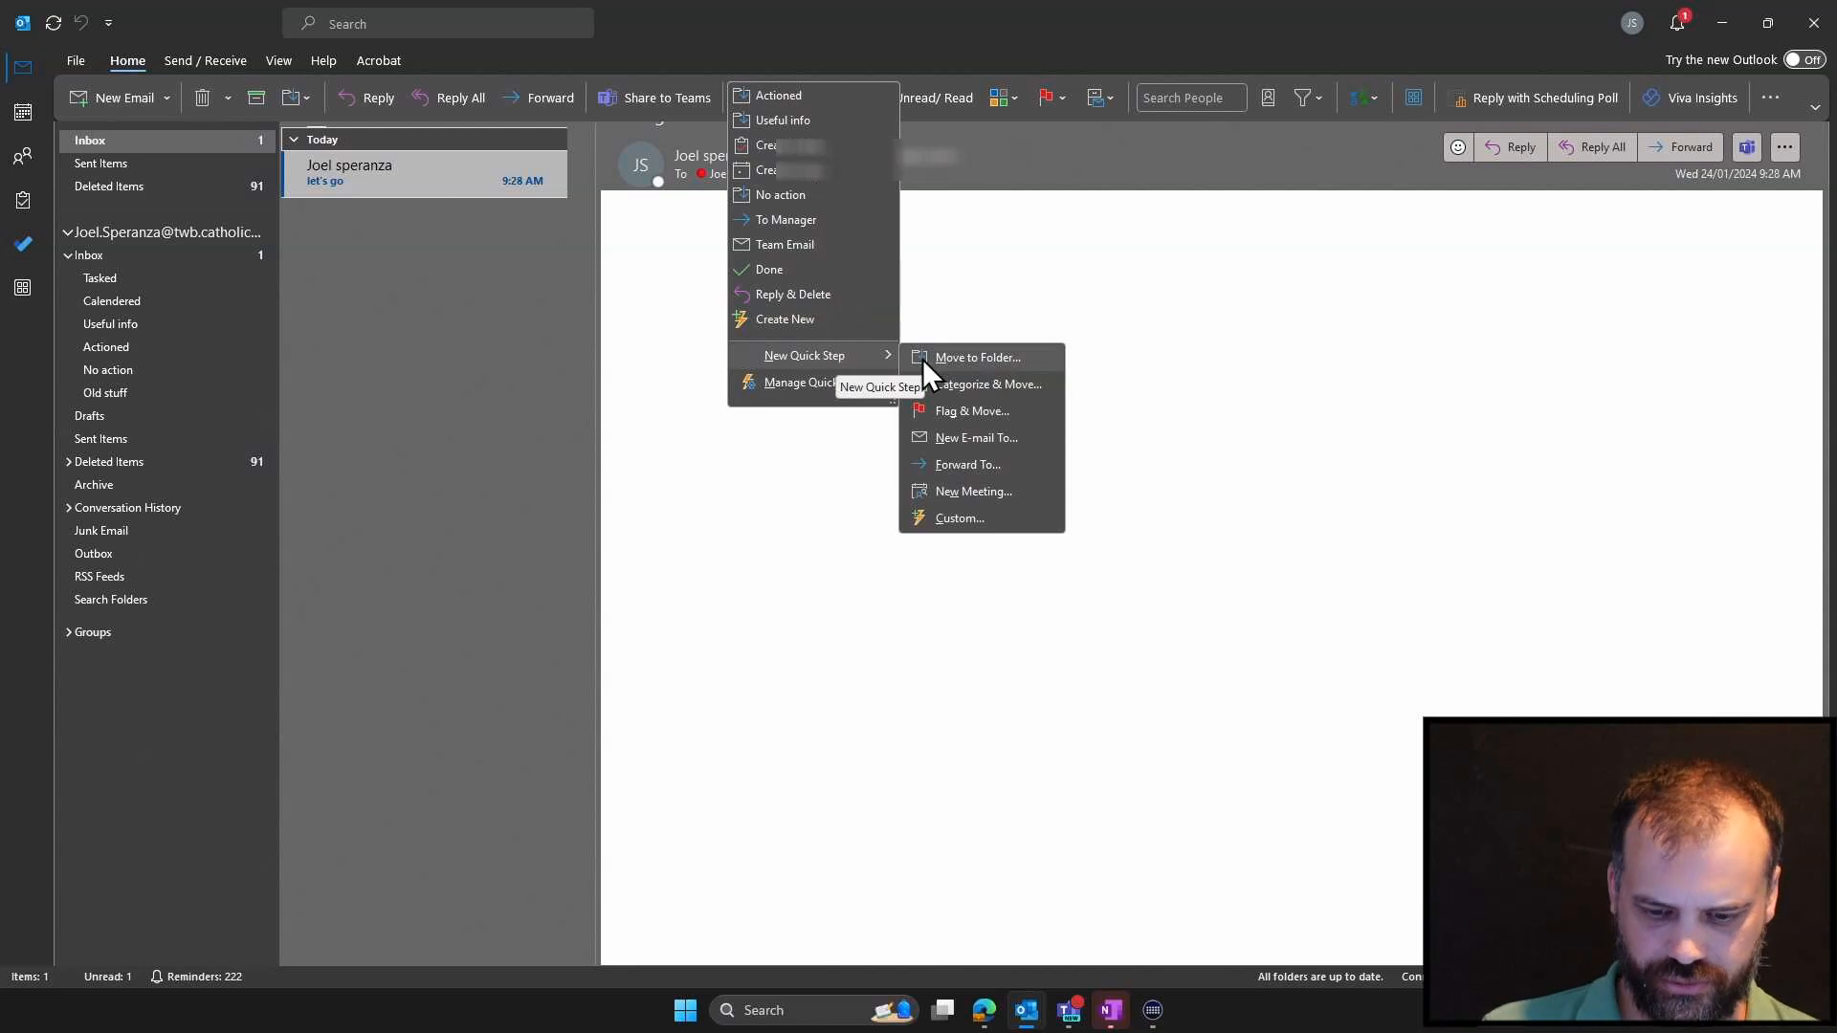
left_click(953, 520)
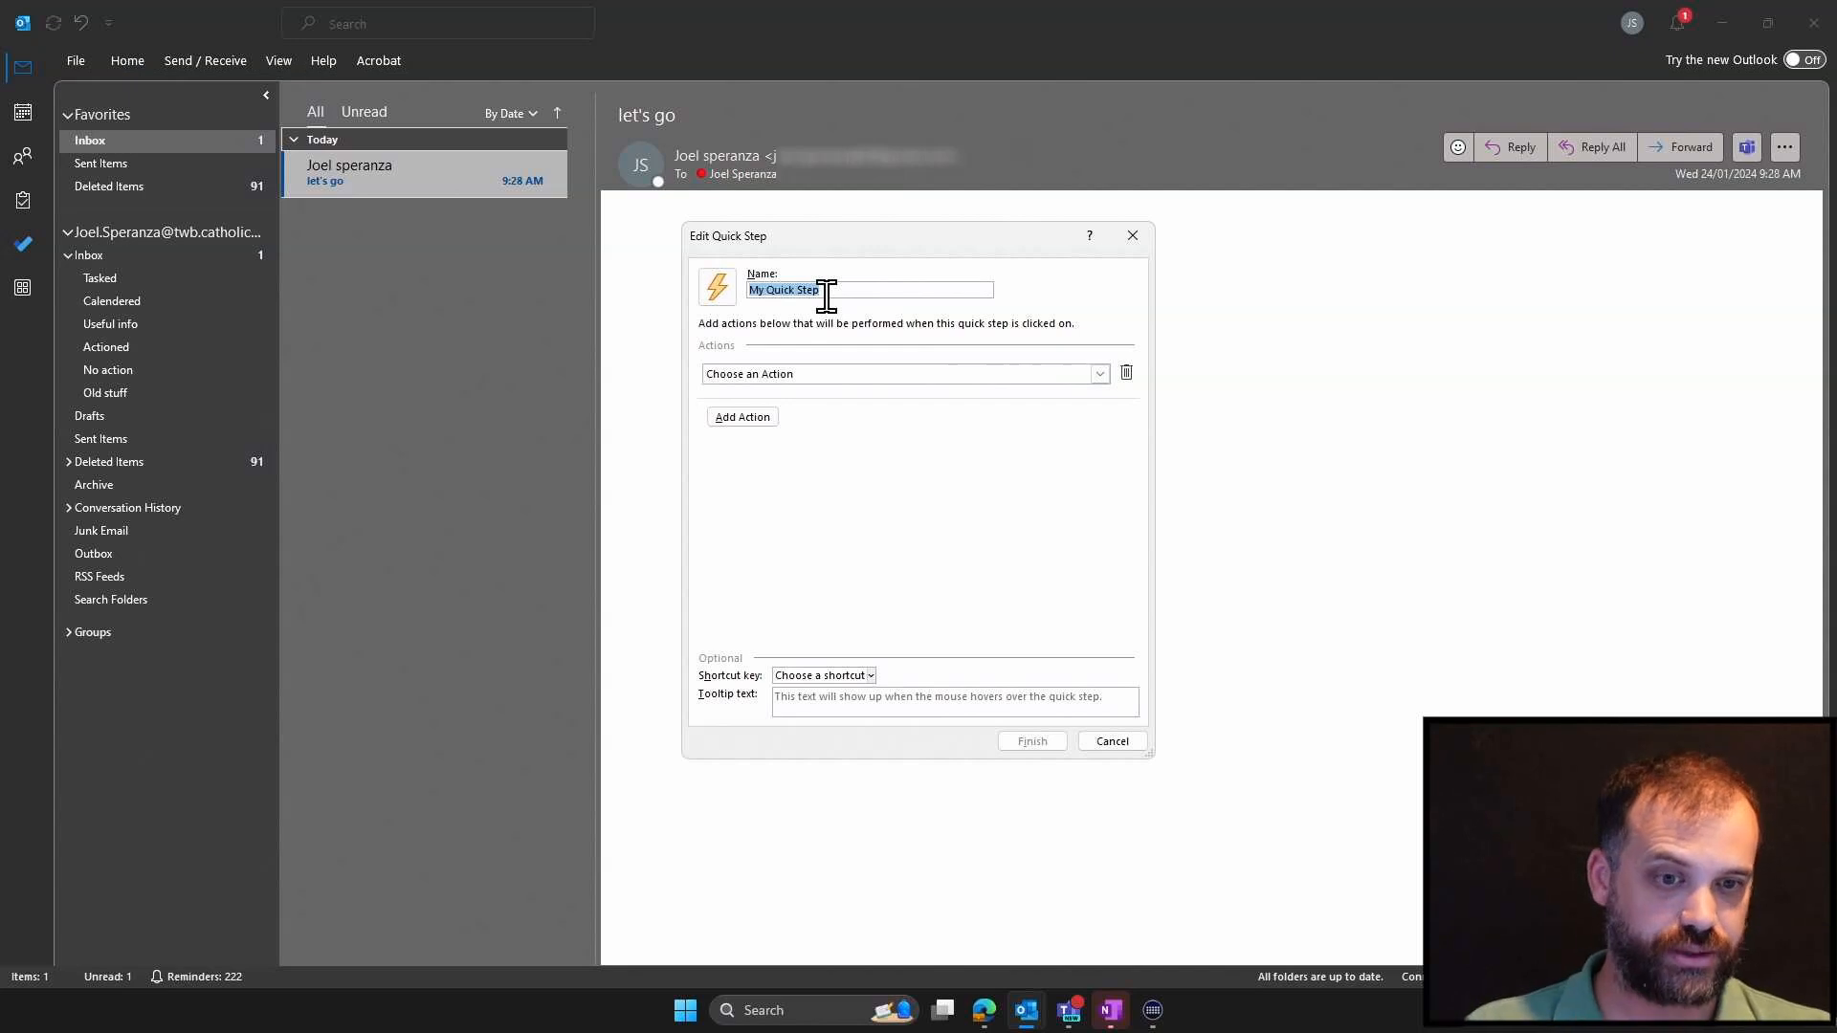
key("BackSpace")
type("Tas")
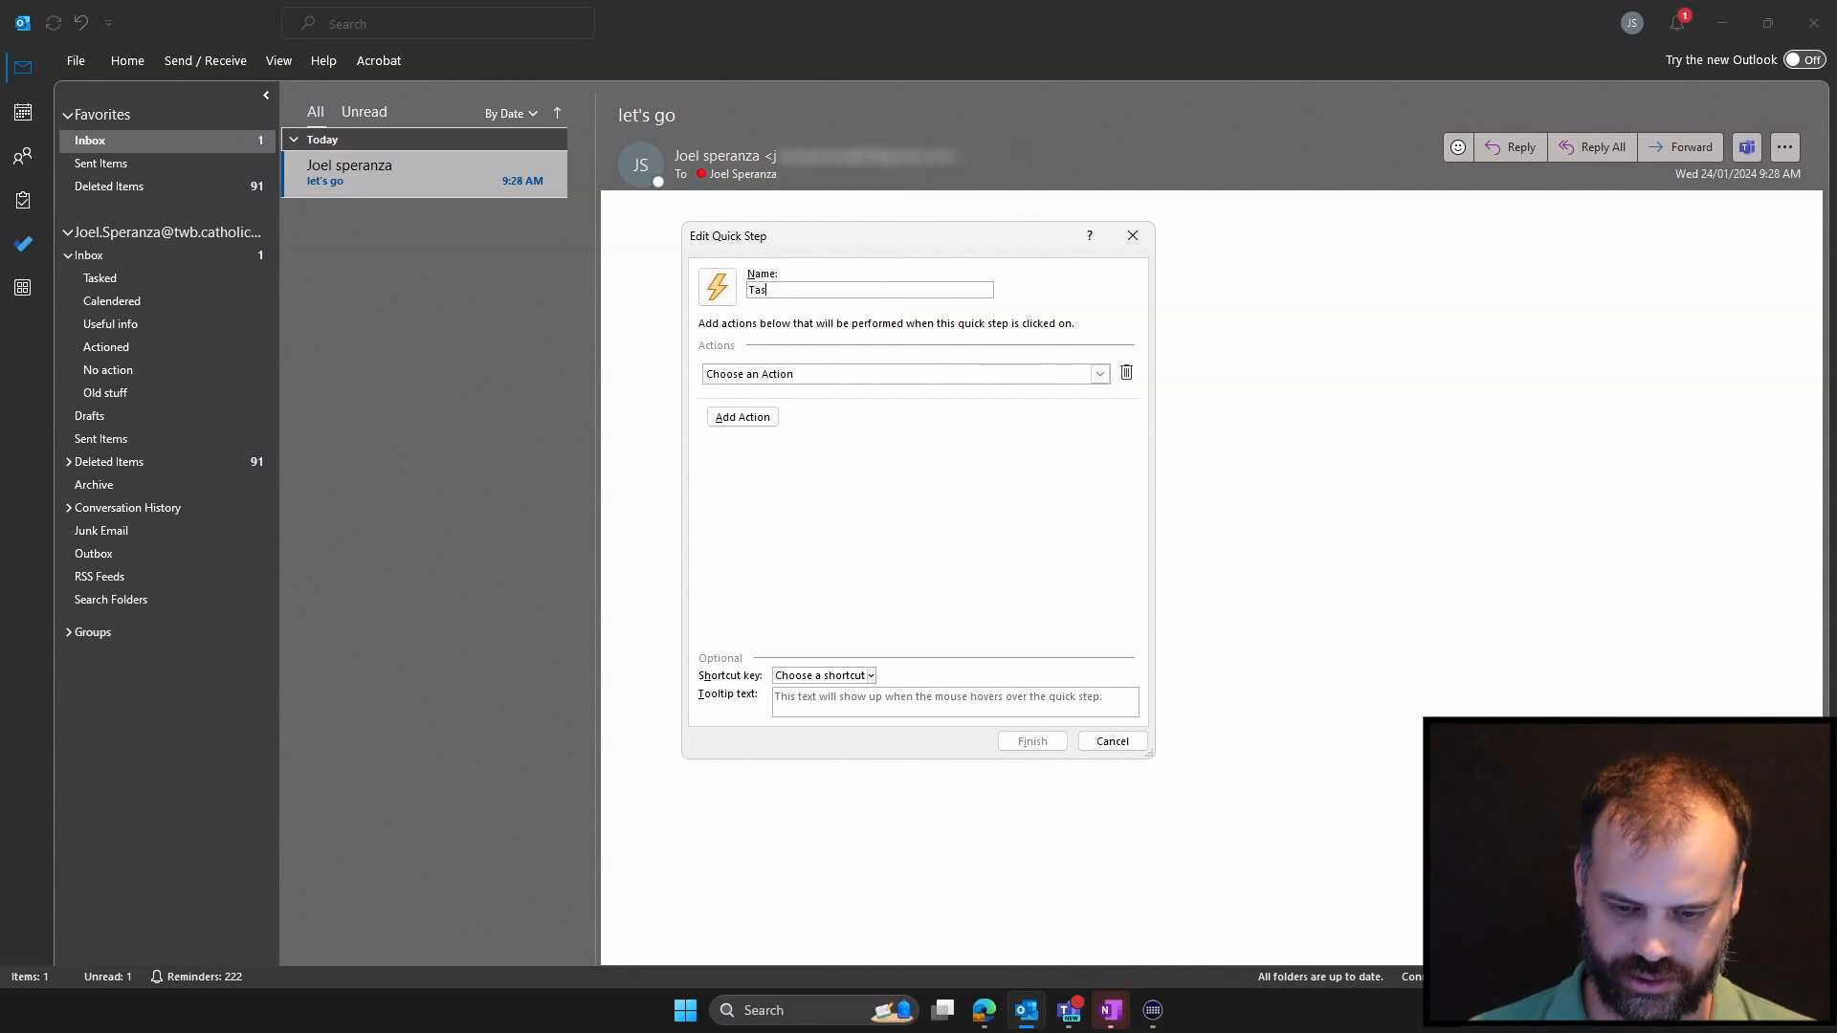
type("reate a Task")
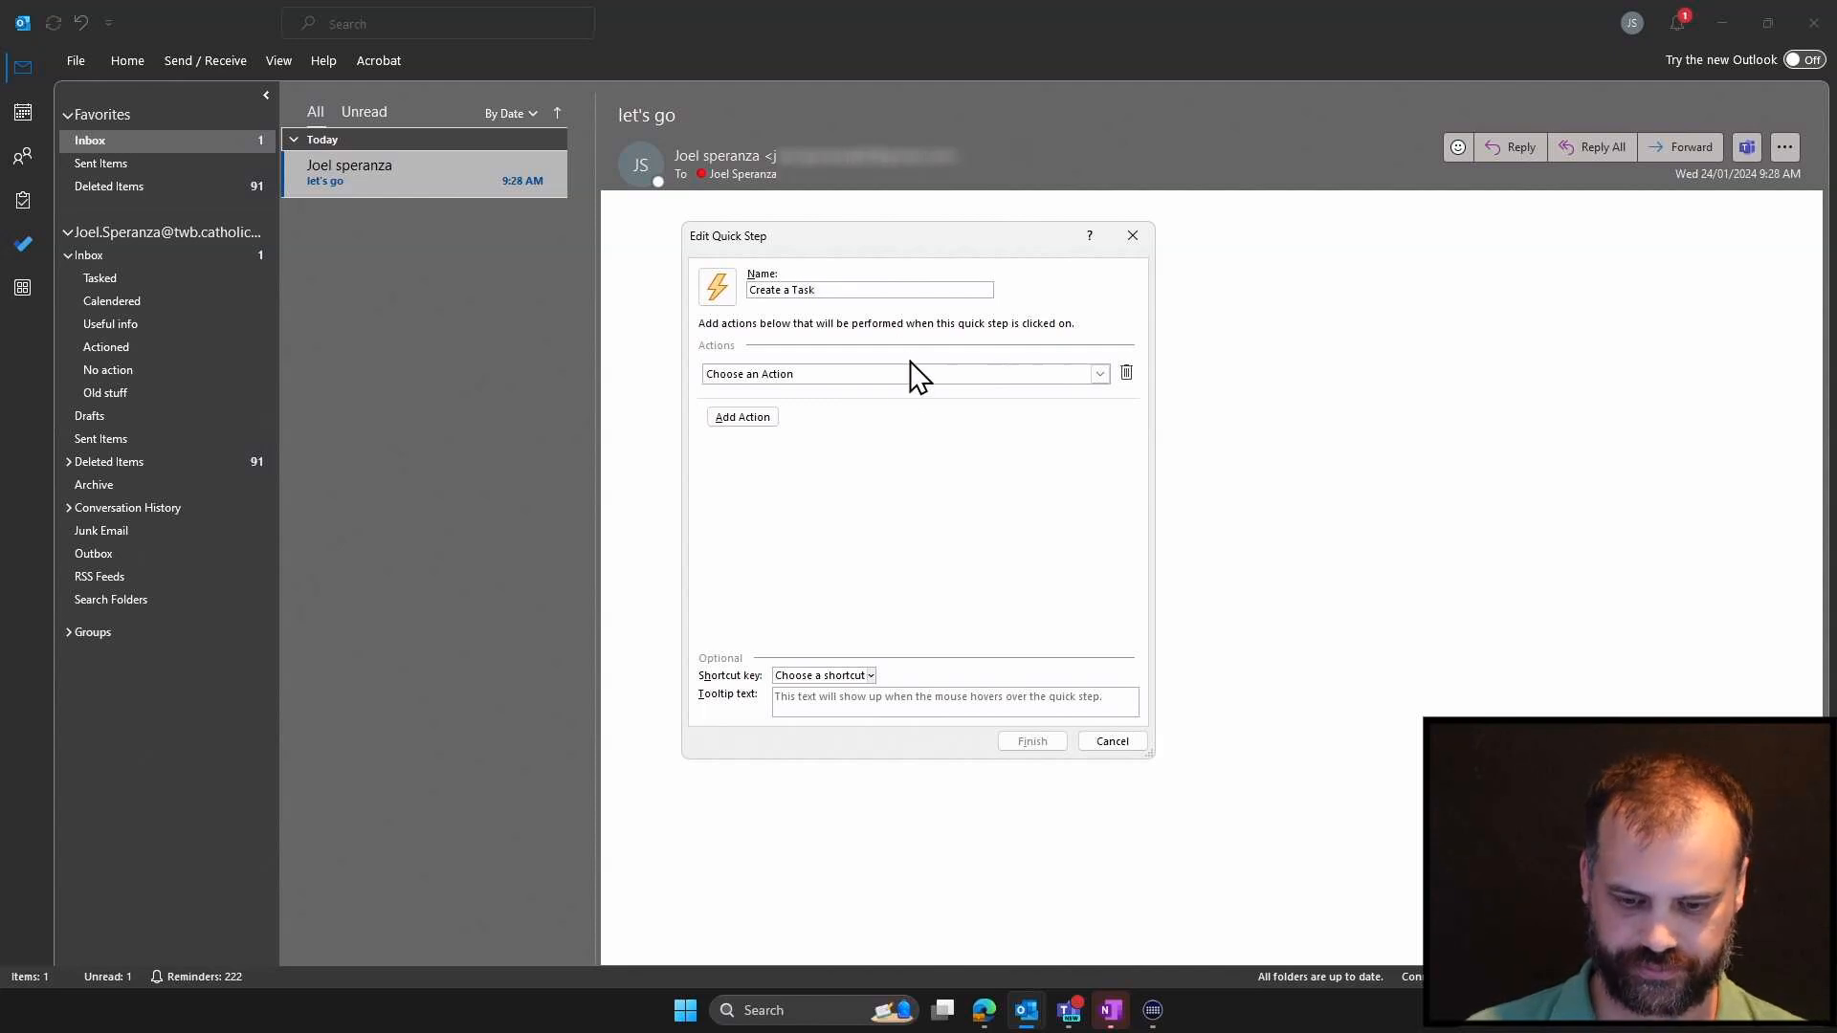
Set the quick step's first action to create a task with attachment
left_click(1102, 375)
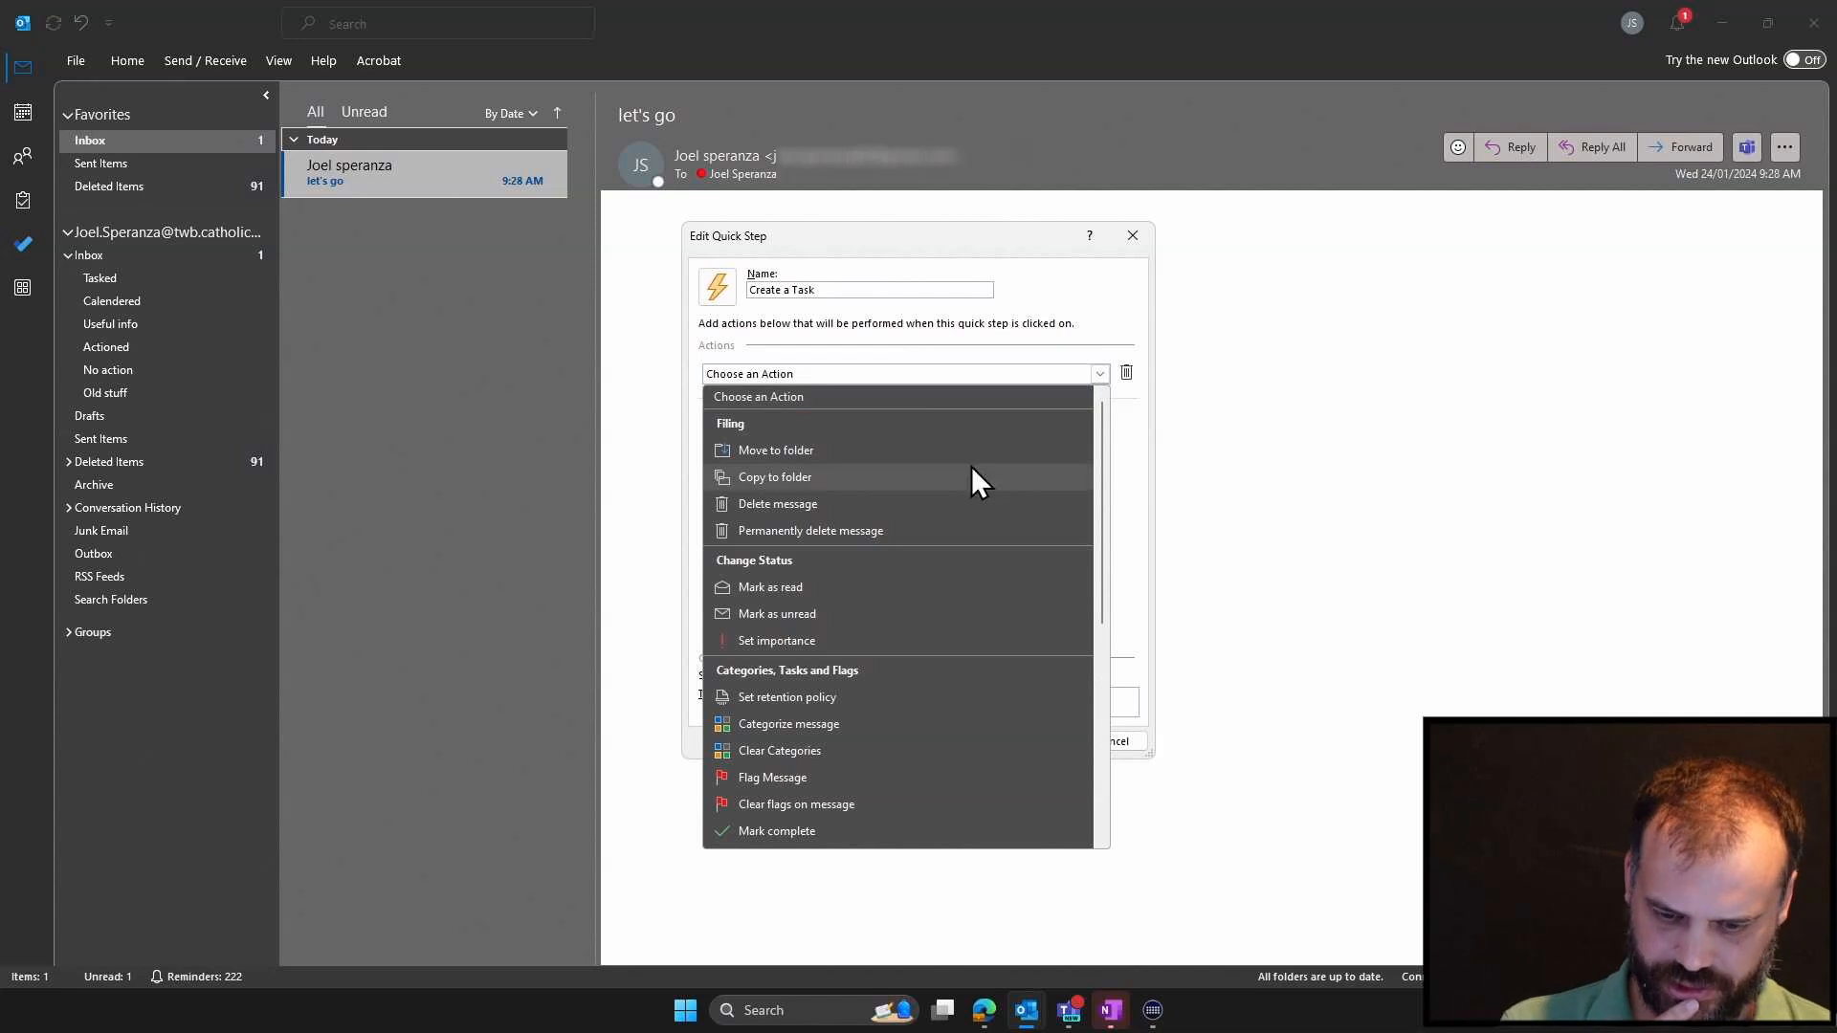
scroll(827, 591, "down", 5)
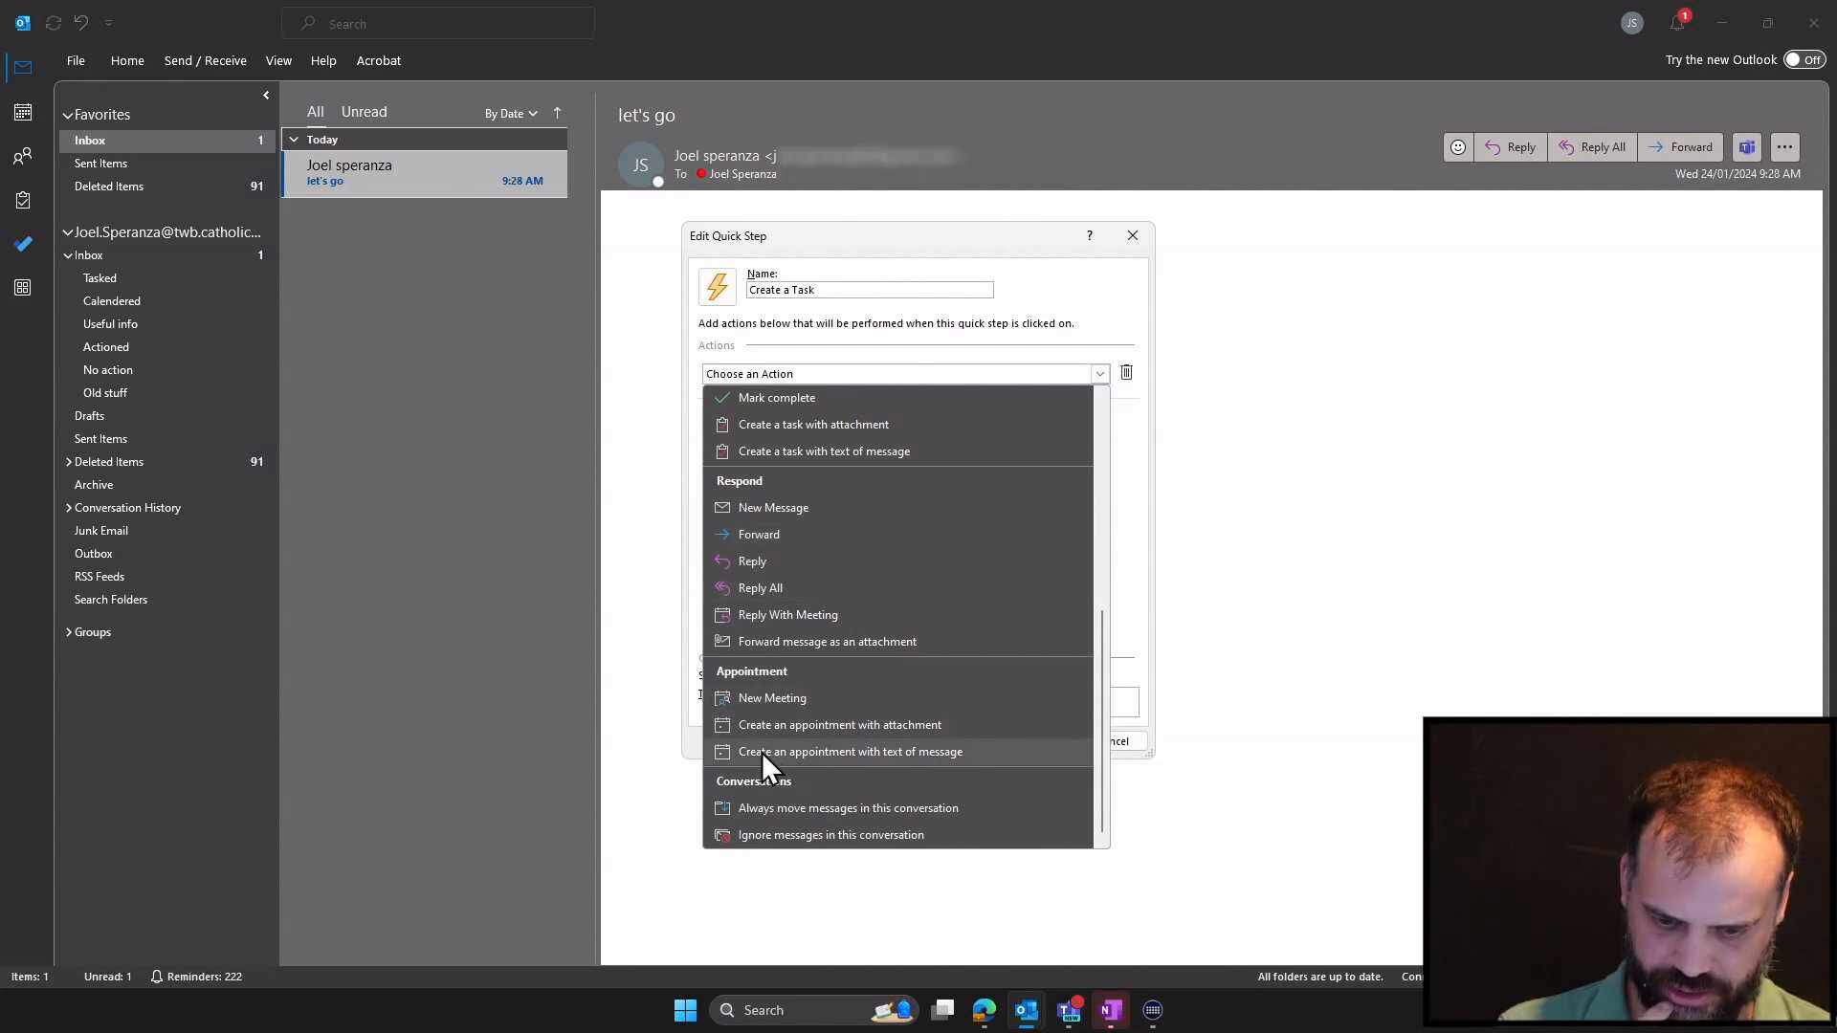
scroll(762, 718, "up", 5)
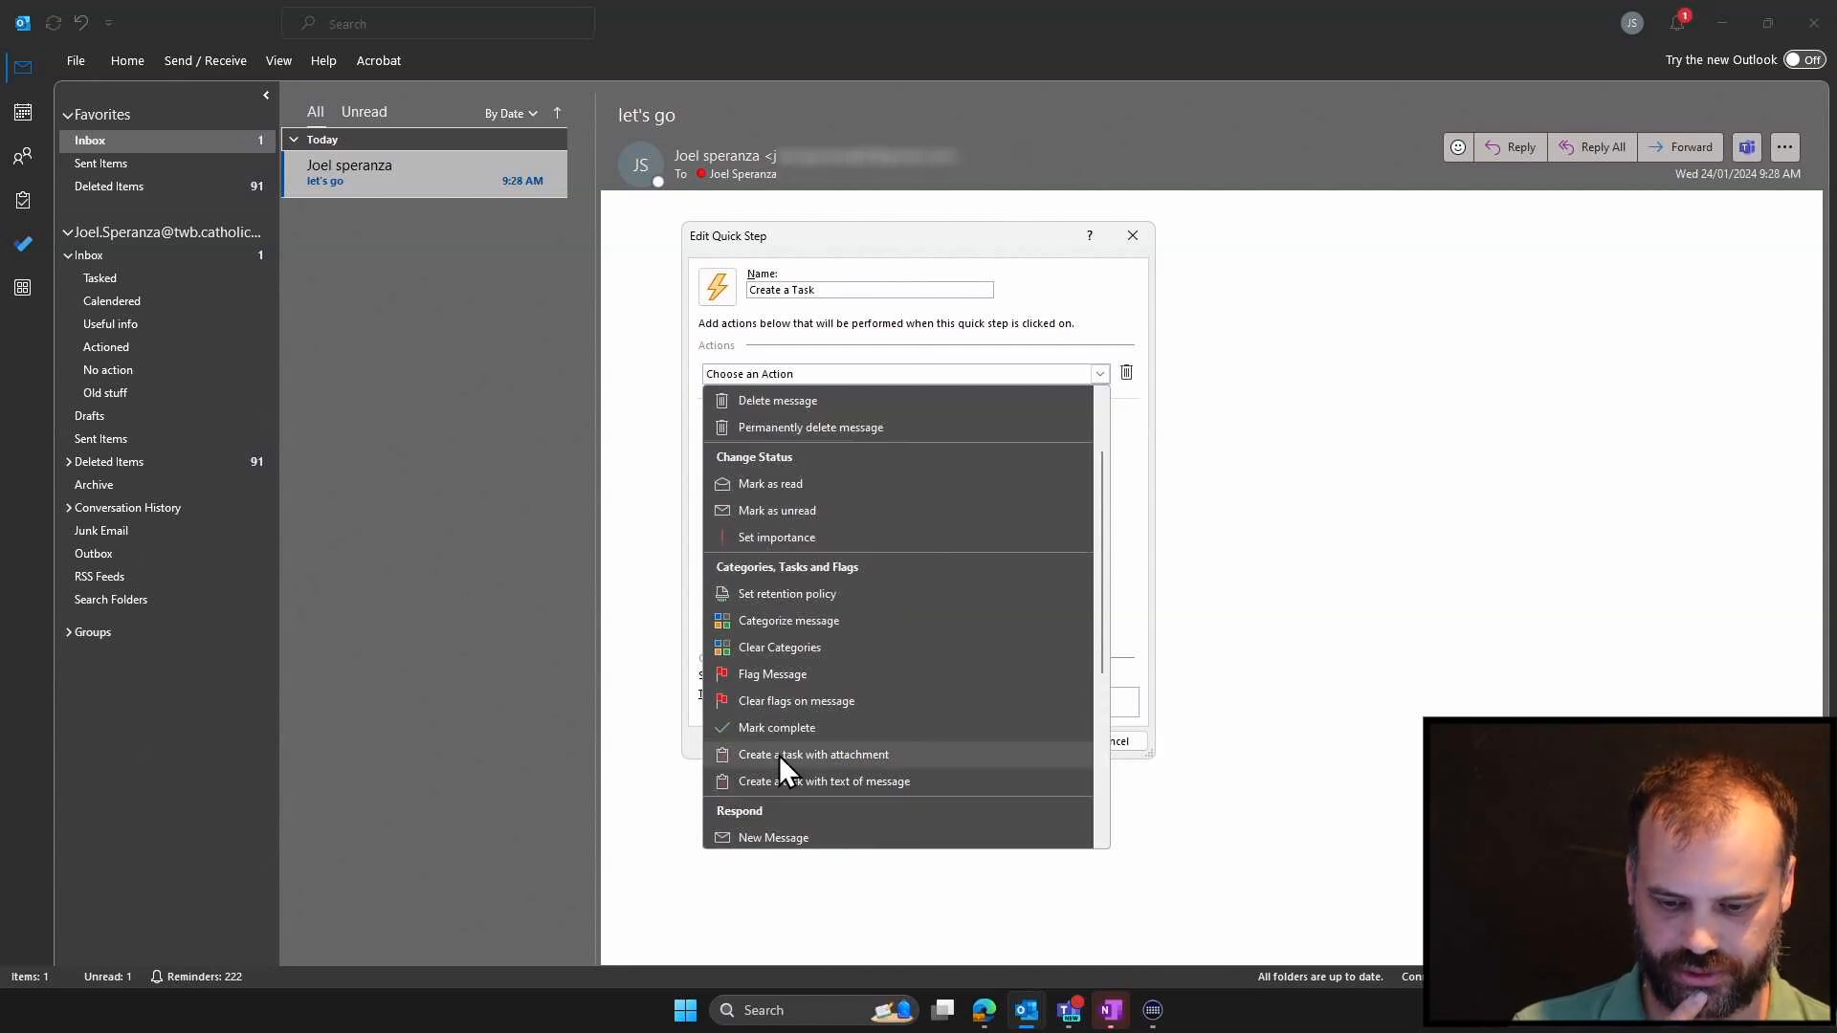
left_click(778, 755)
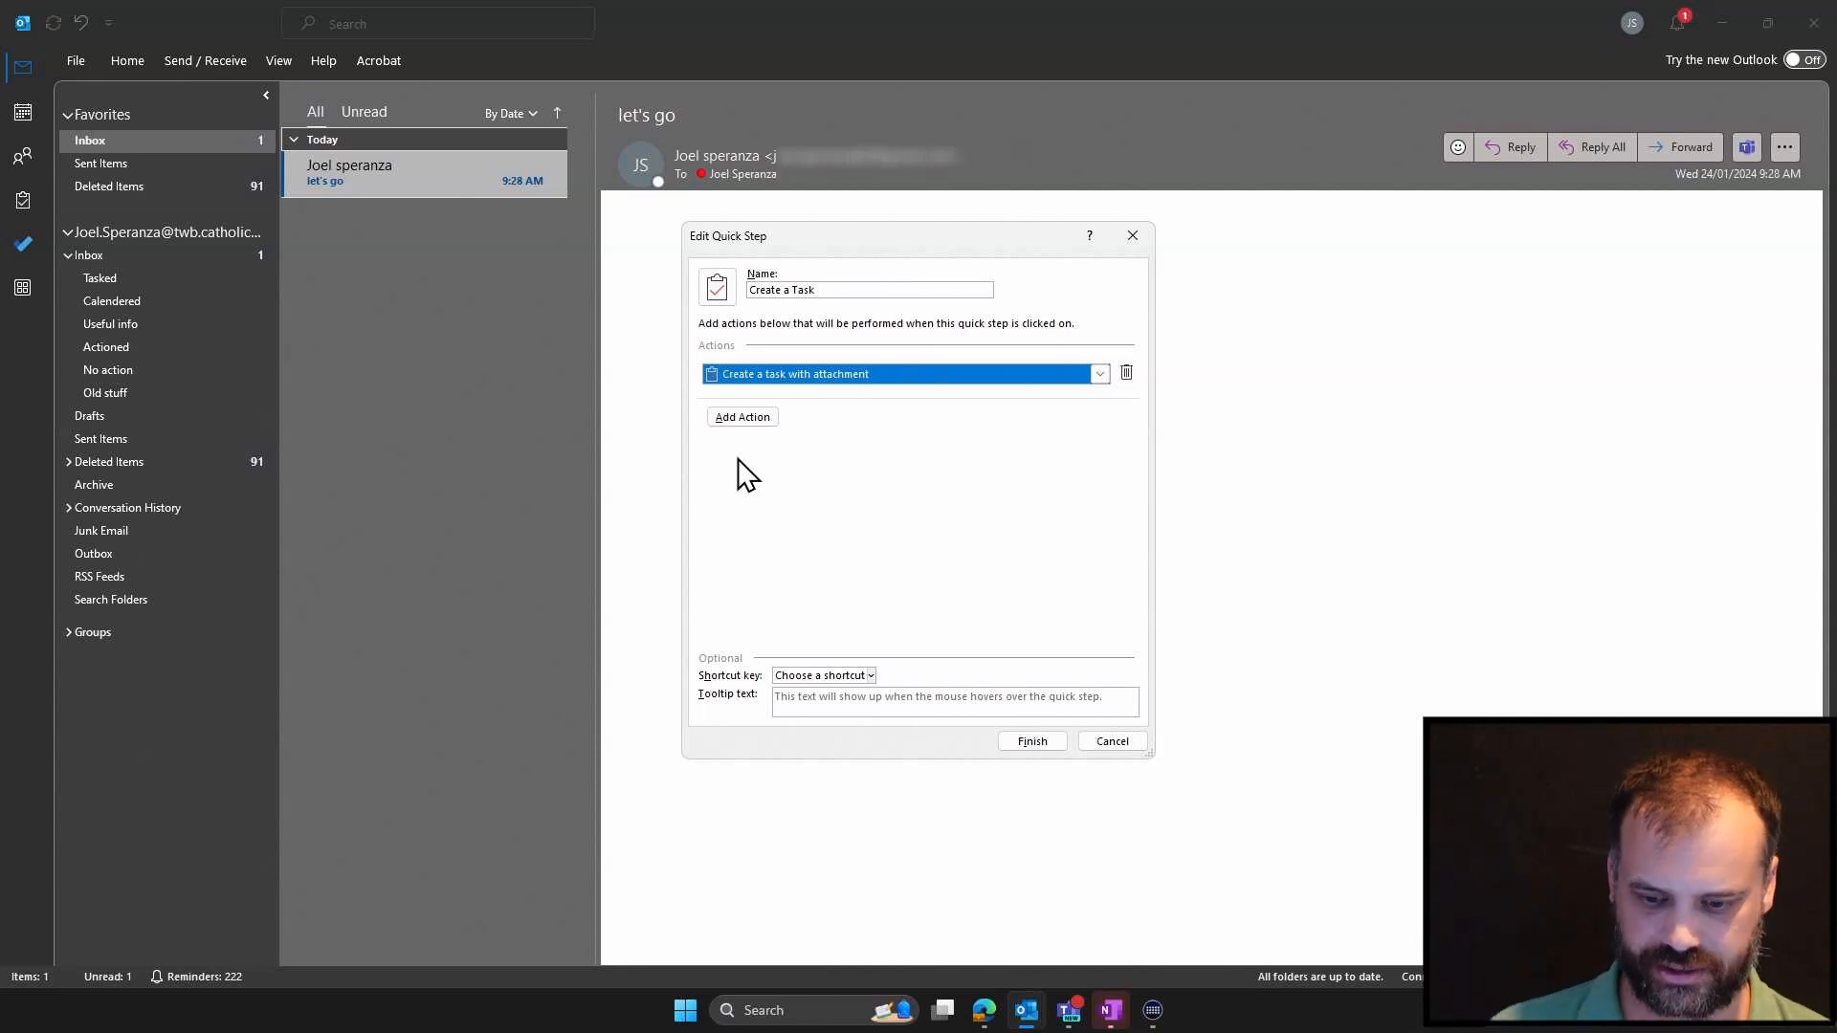
Add a second action to the quick step that moves the email to the Tasked folder
left_click(742, 421)
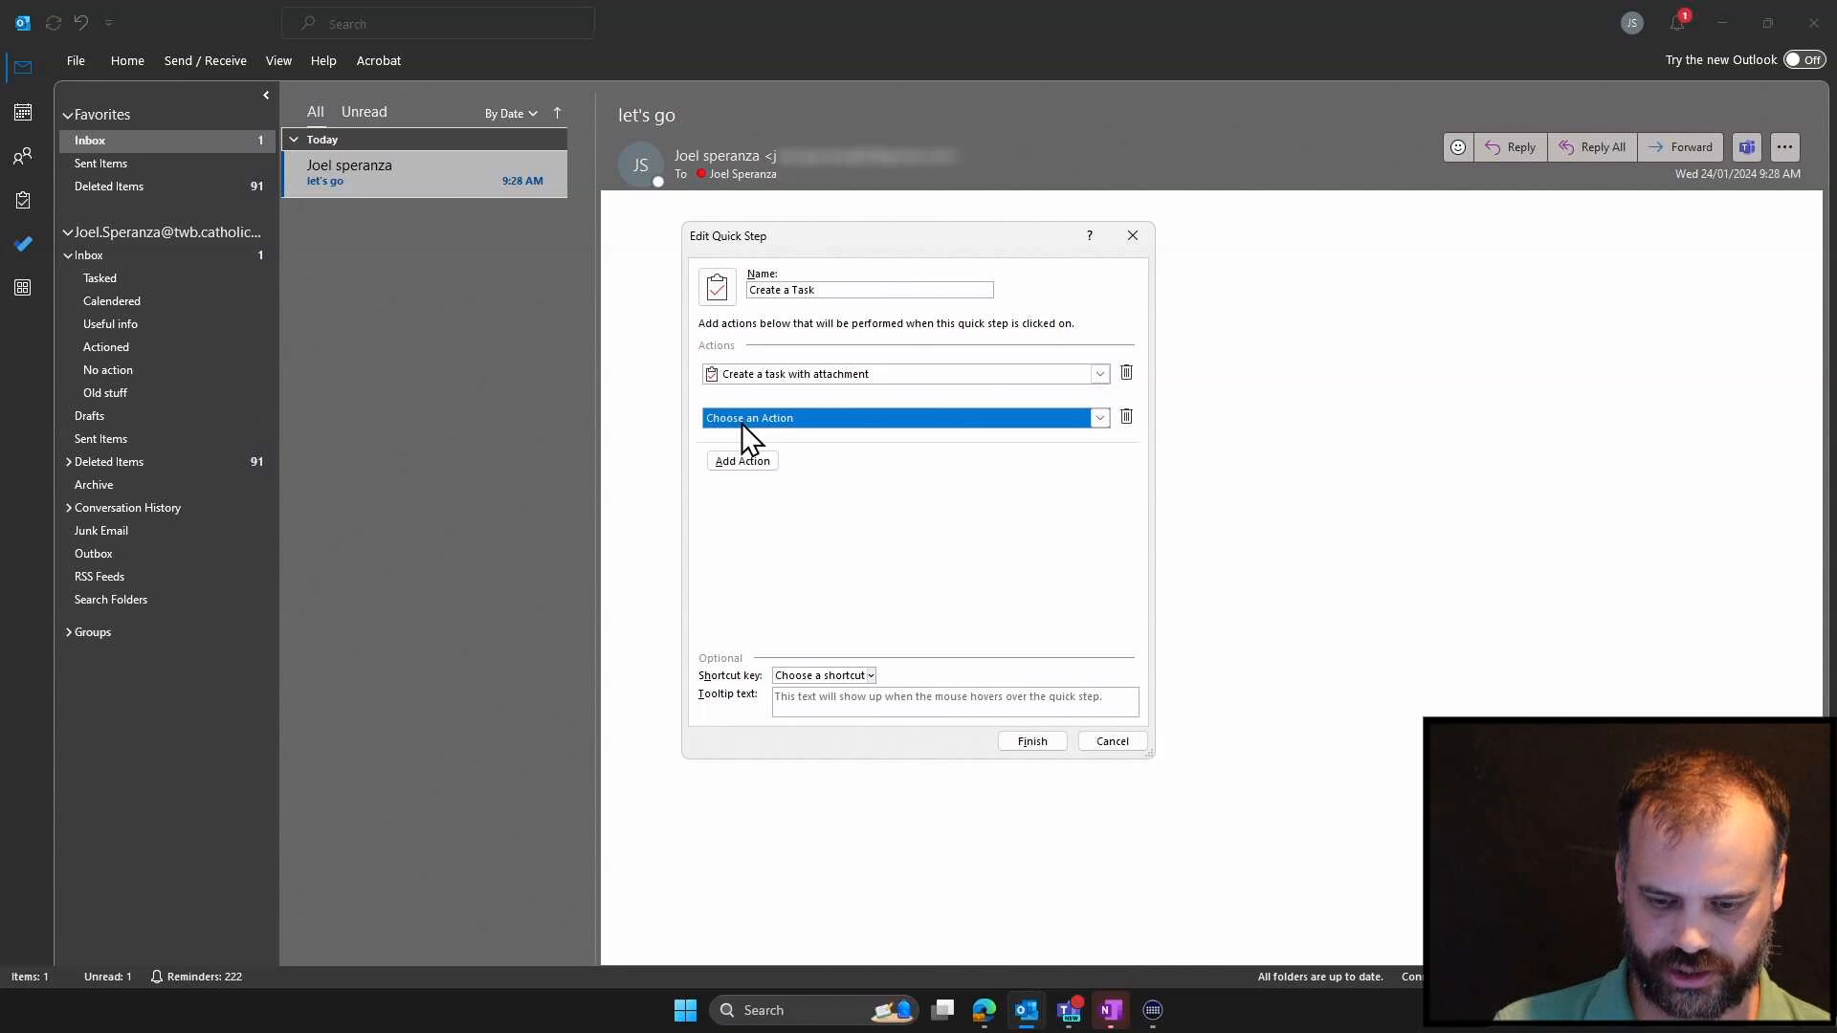
left_click(1100, 421)
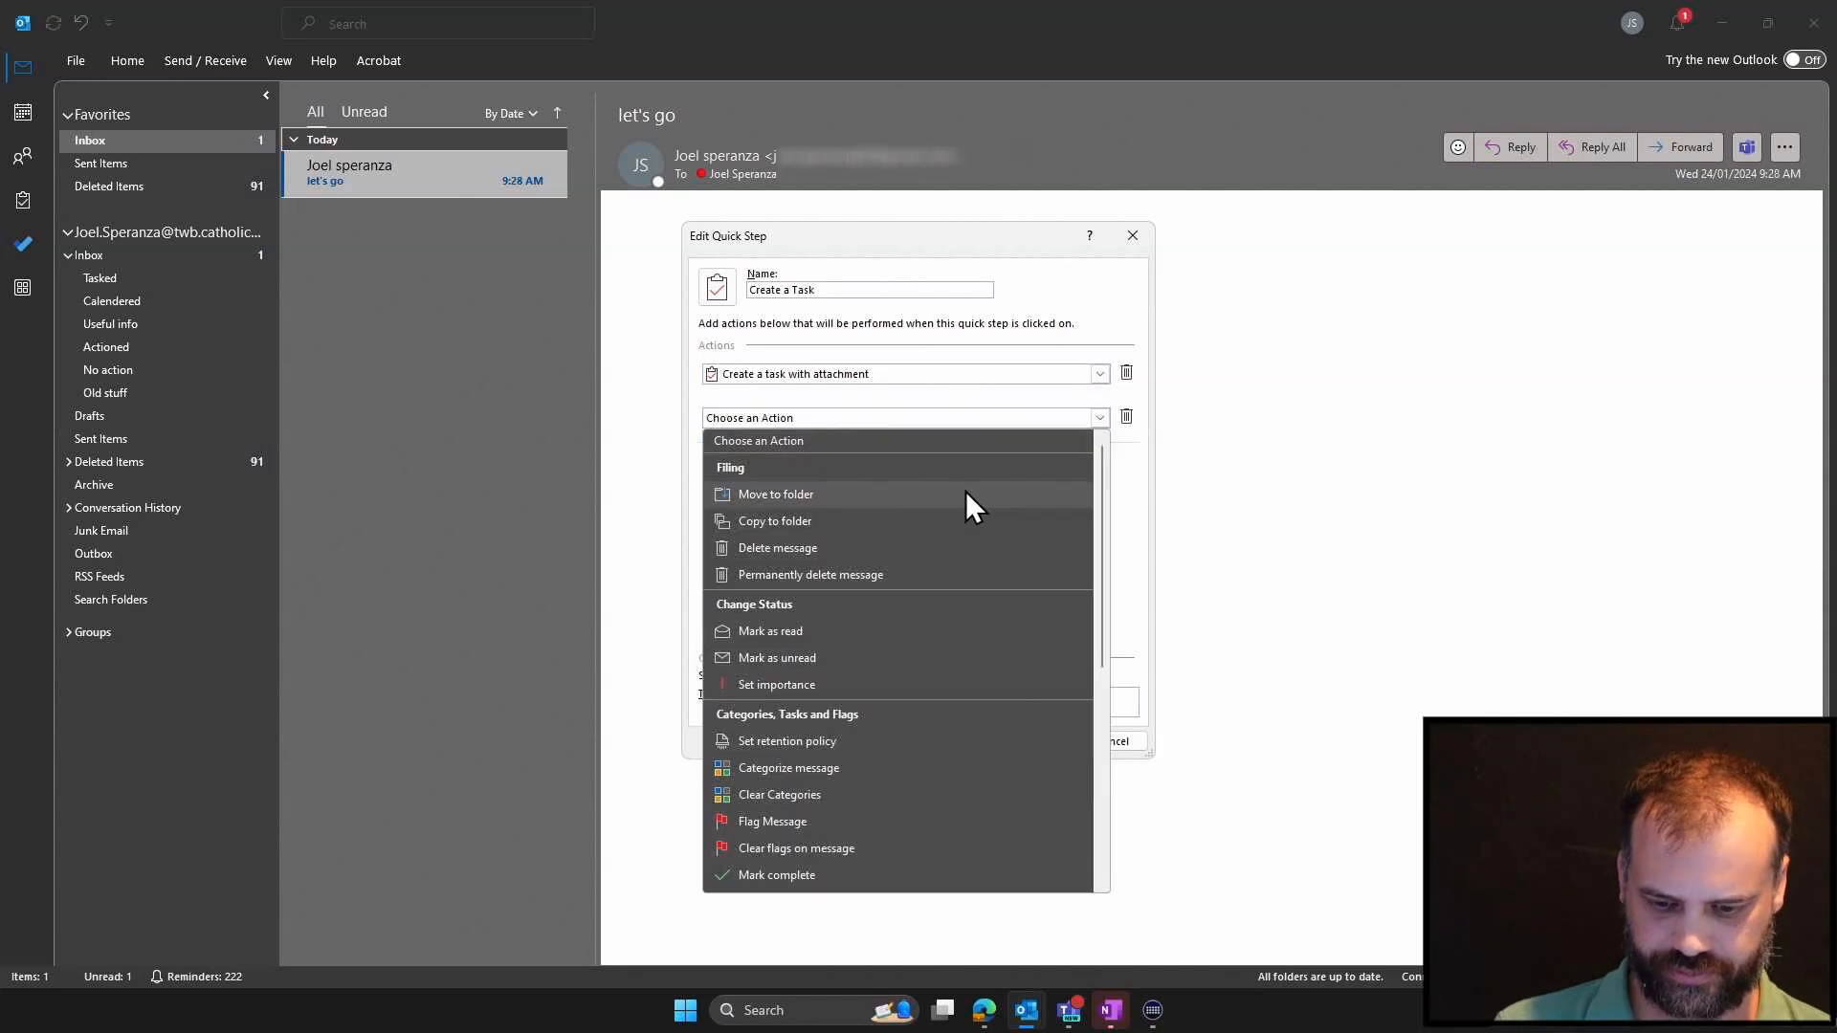
left_click(857, 501)
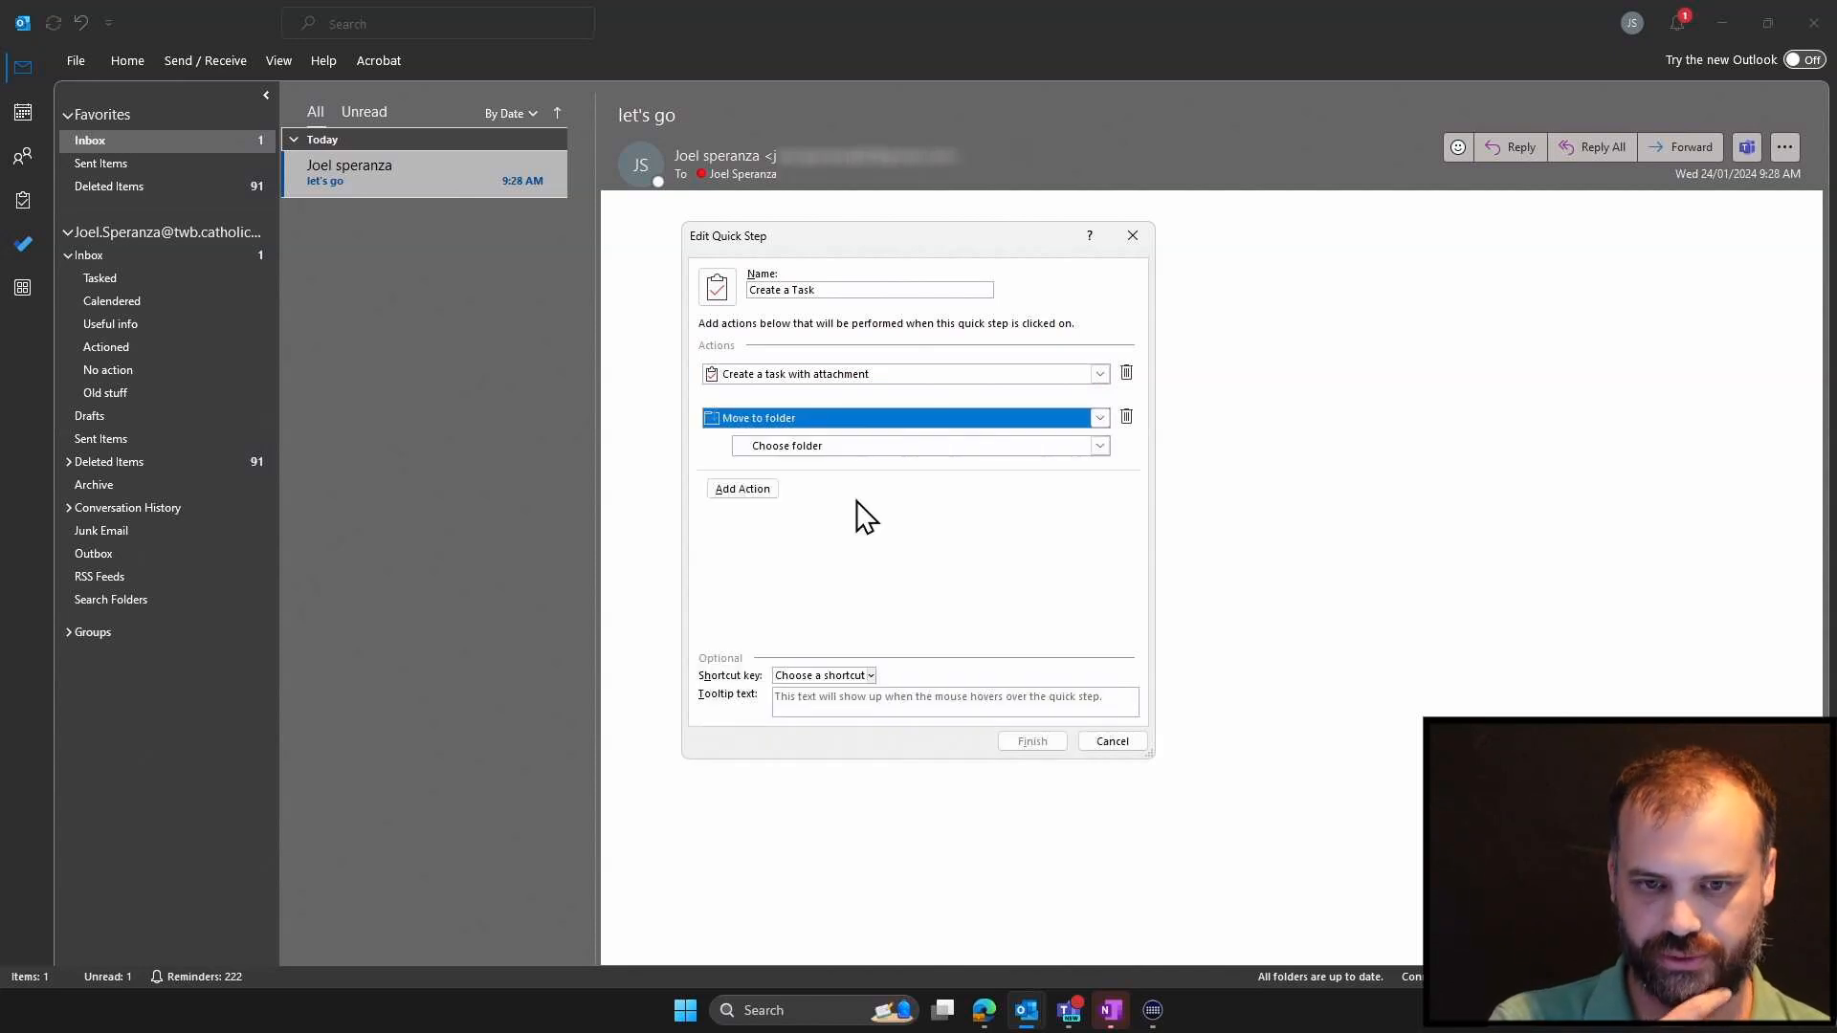
left_click(1103, 448)
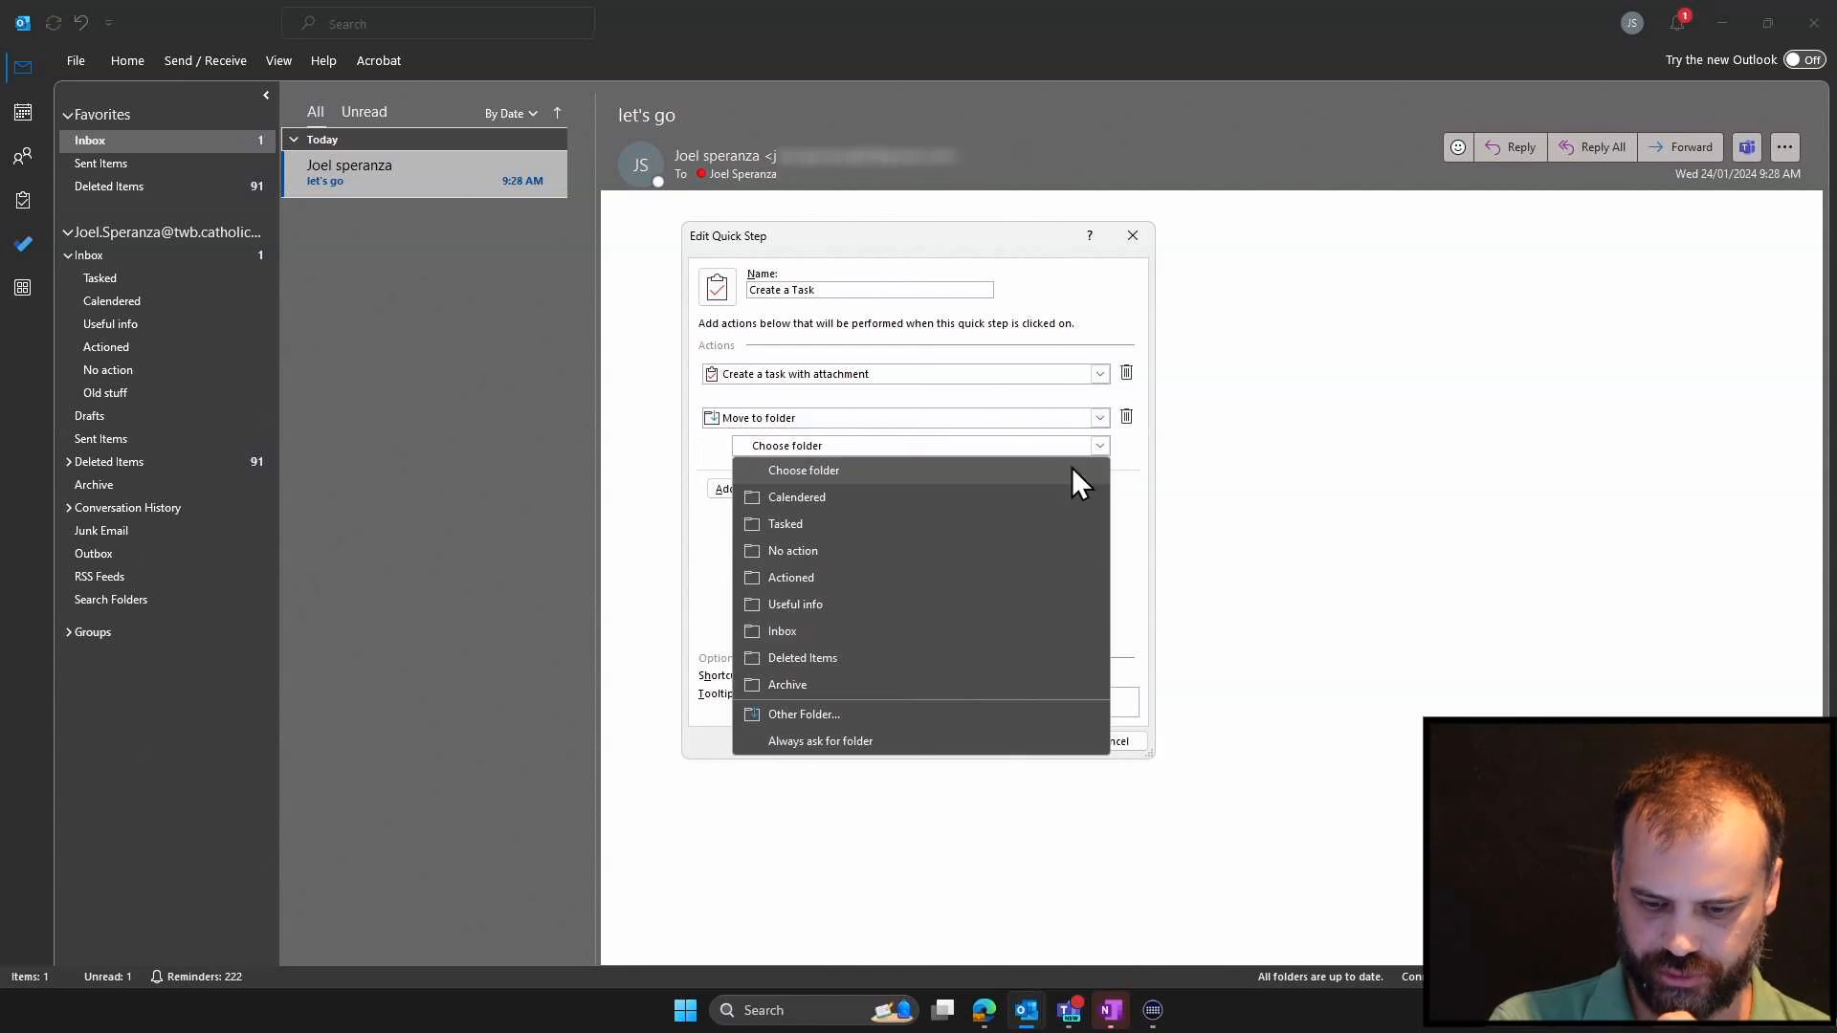
left_click(963, 525)
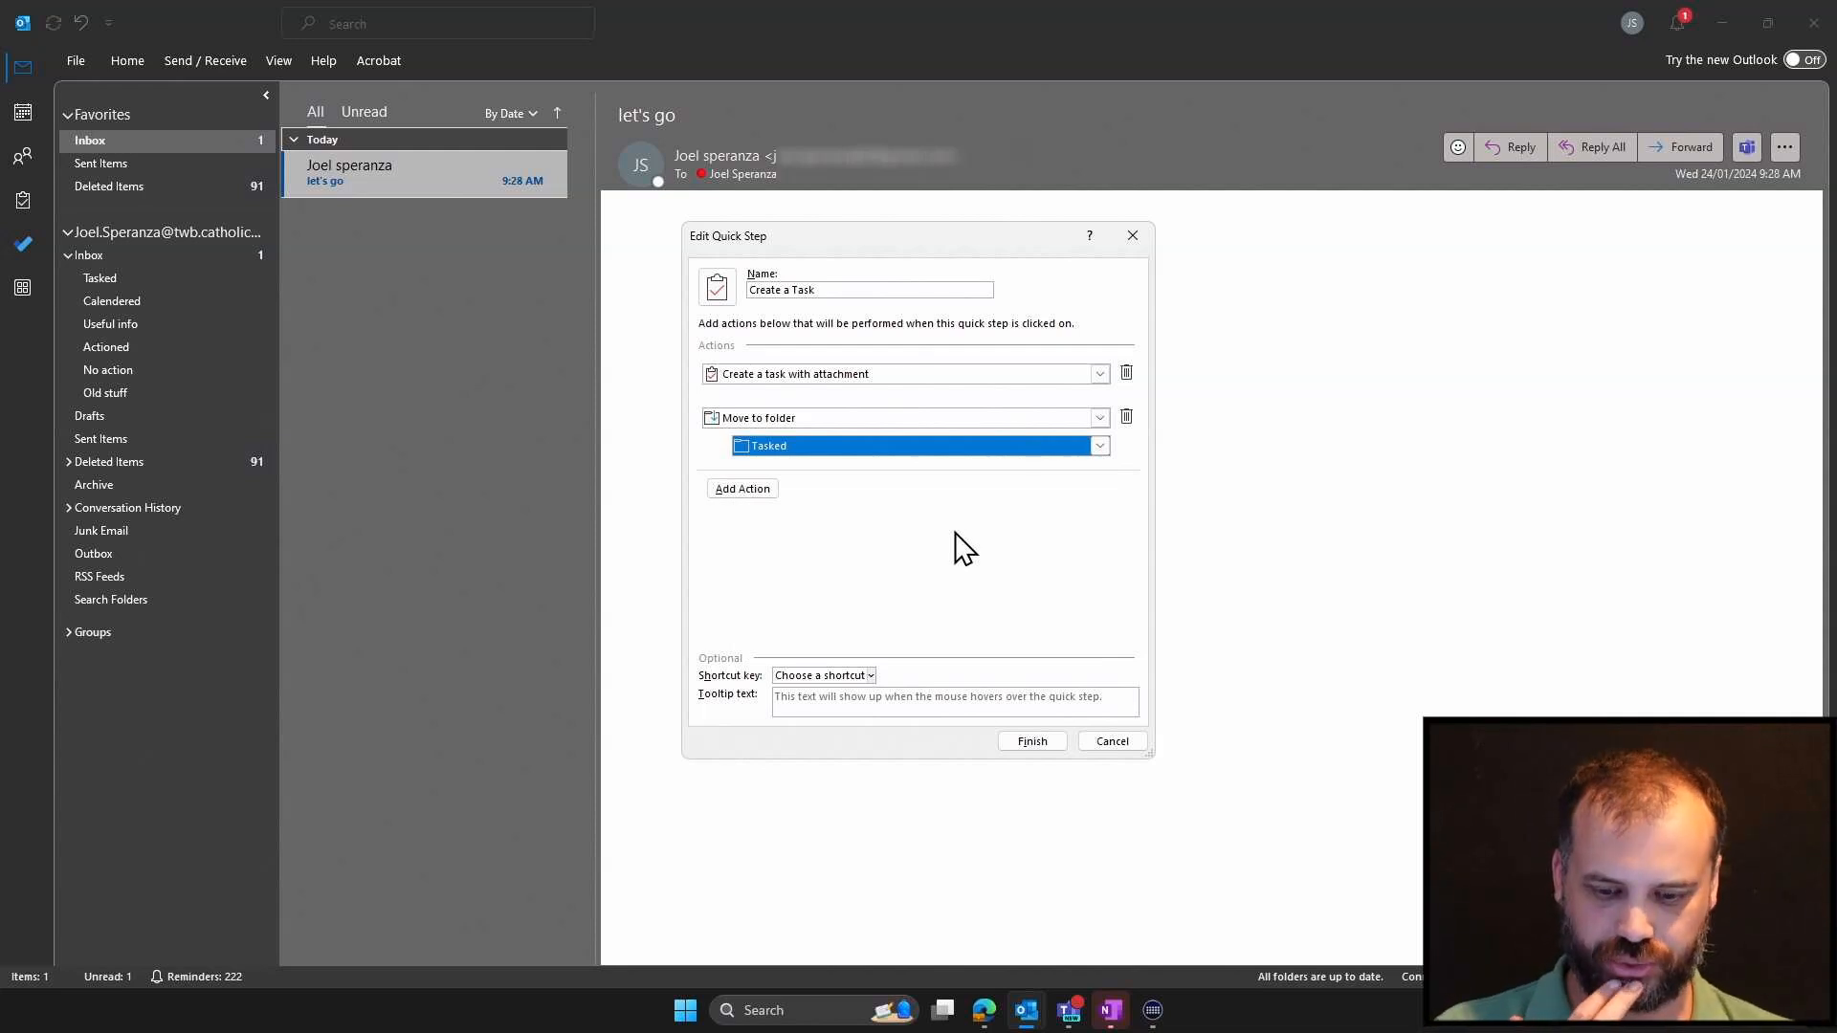
Assign CTRL+SHIFT+6 as the quick step's shortcut key and finish creating it
left_click(874, 675)
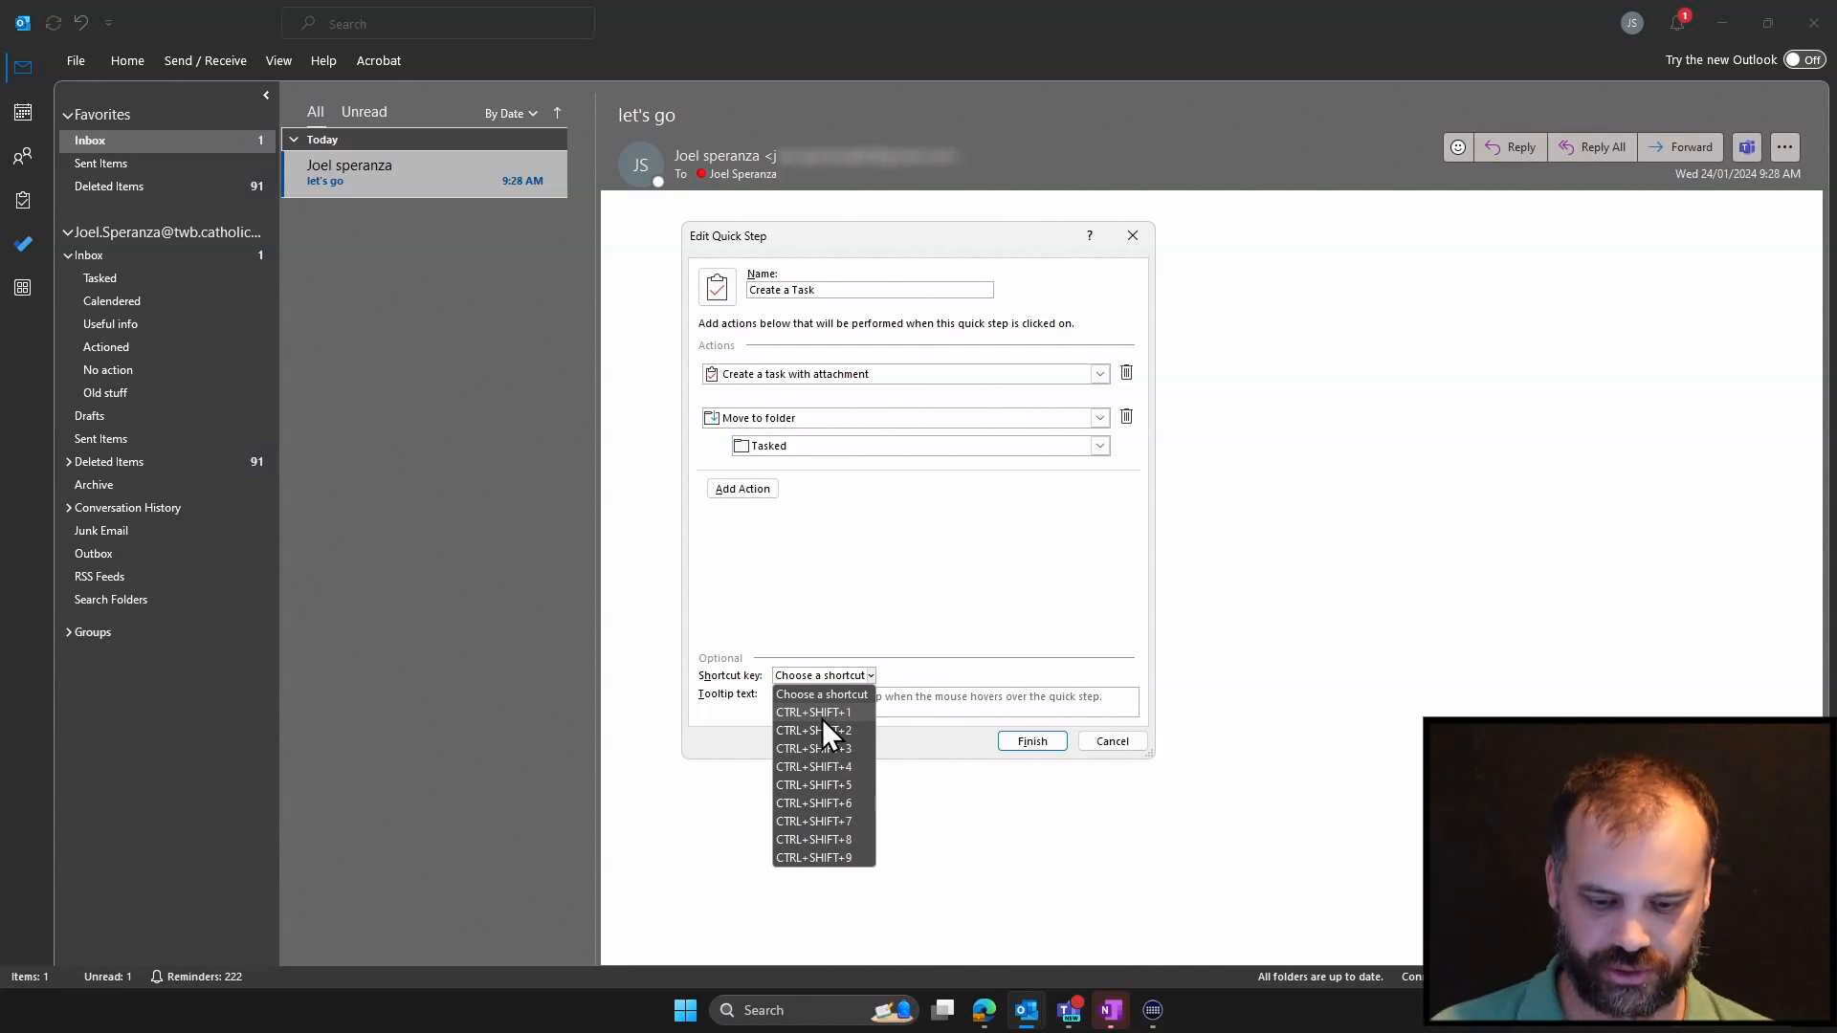
left_click(828, 805)
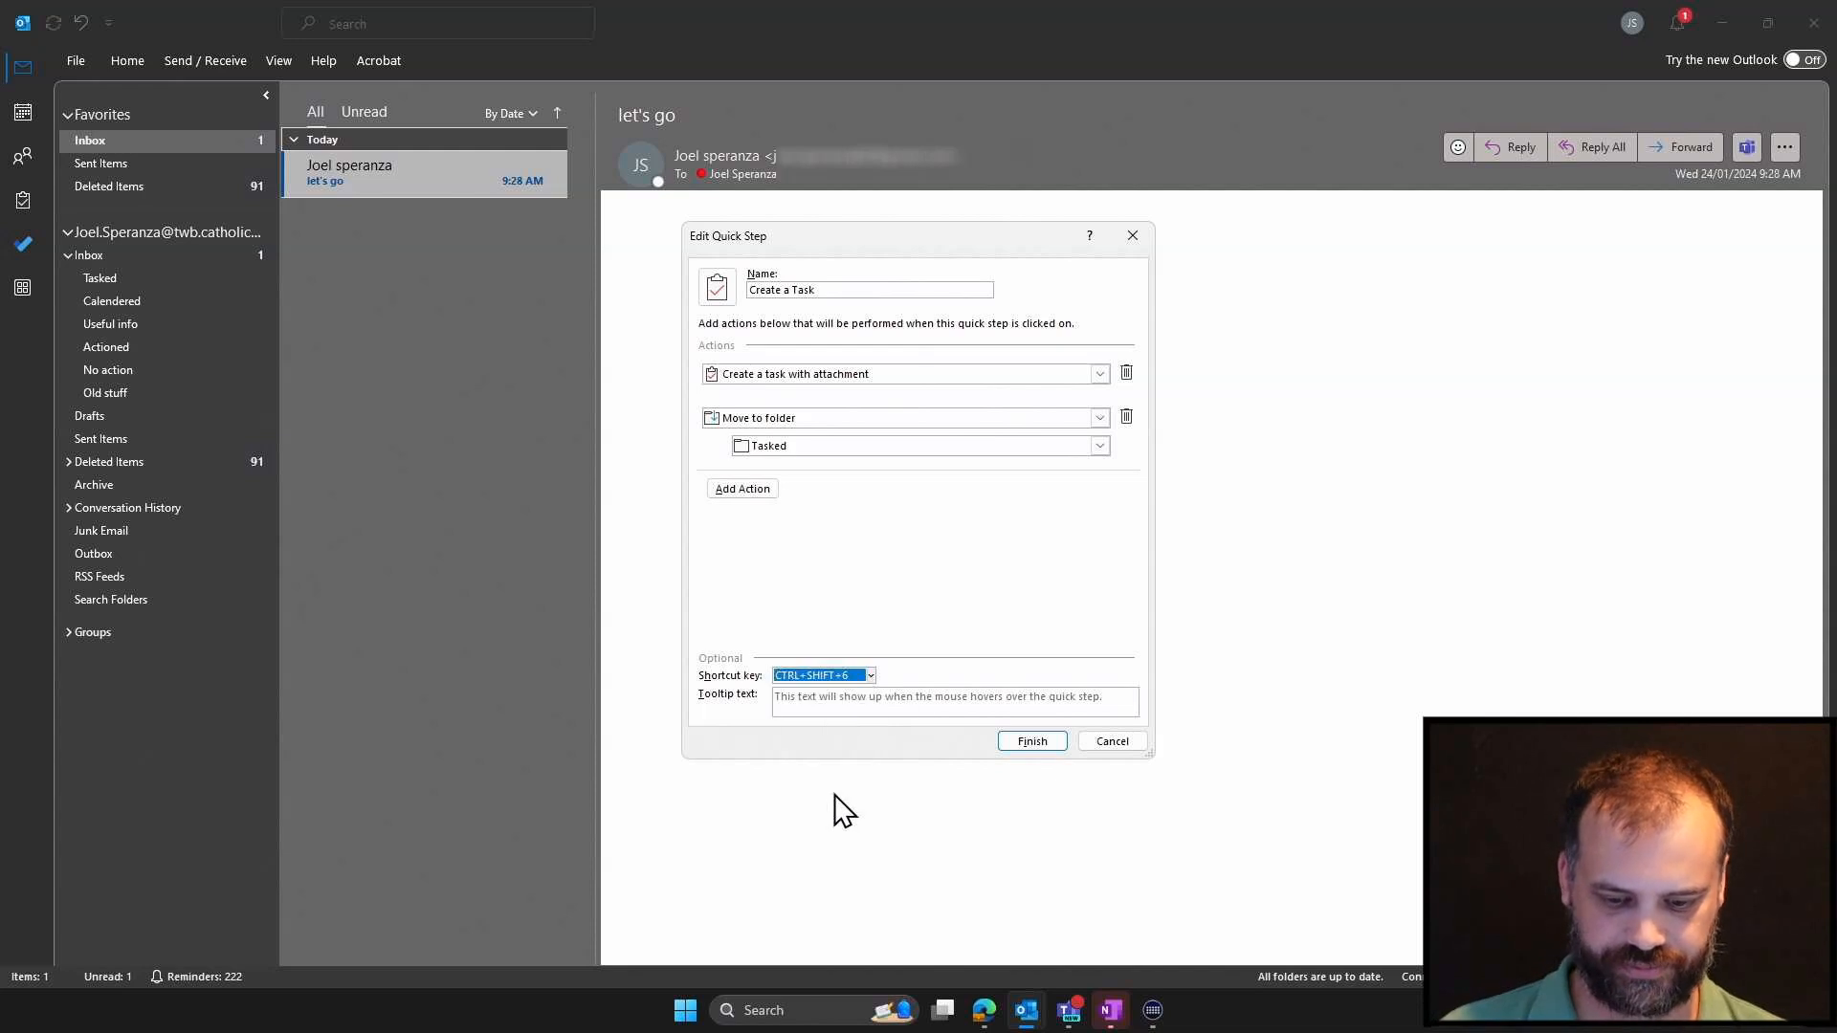
left_click(1037, 741)
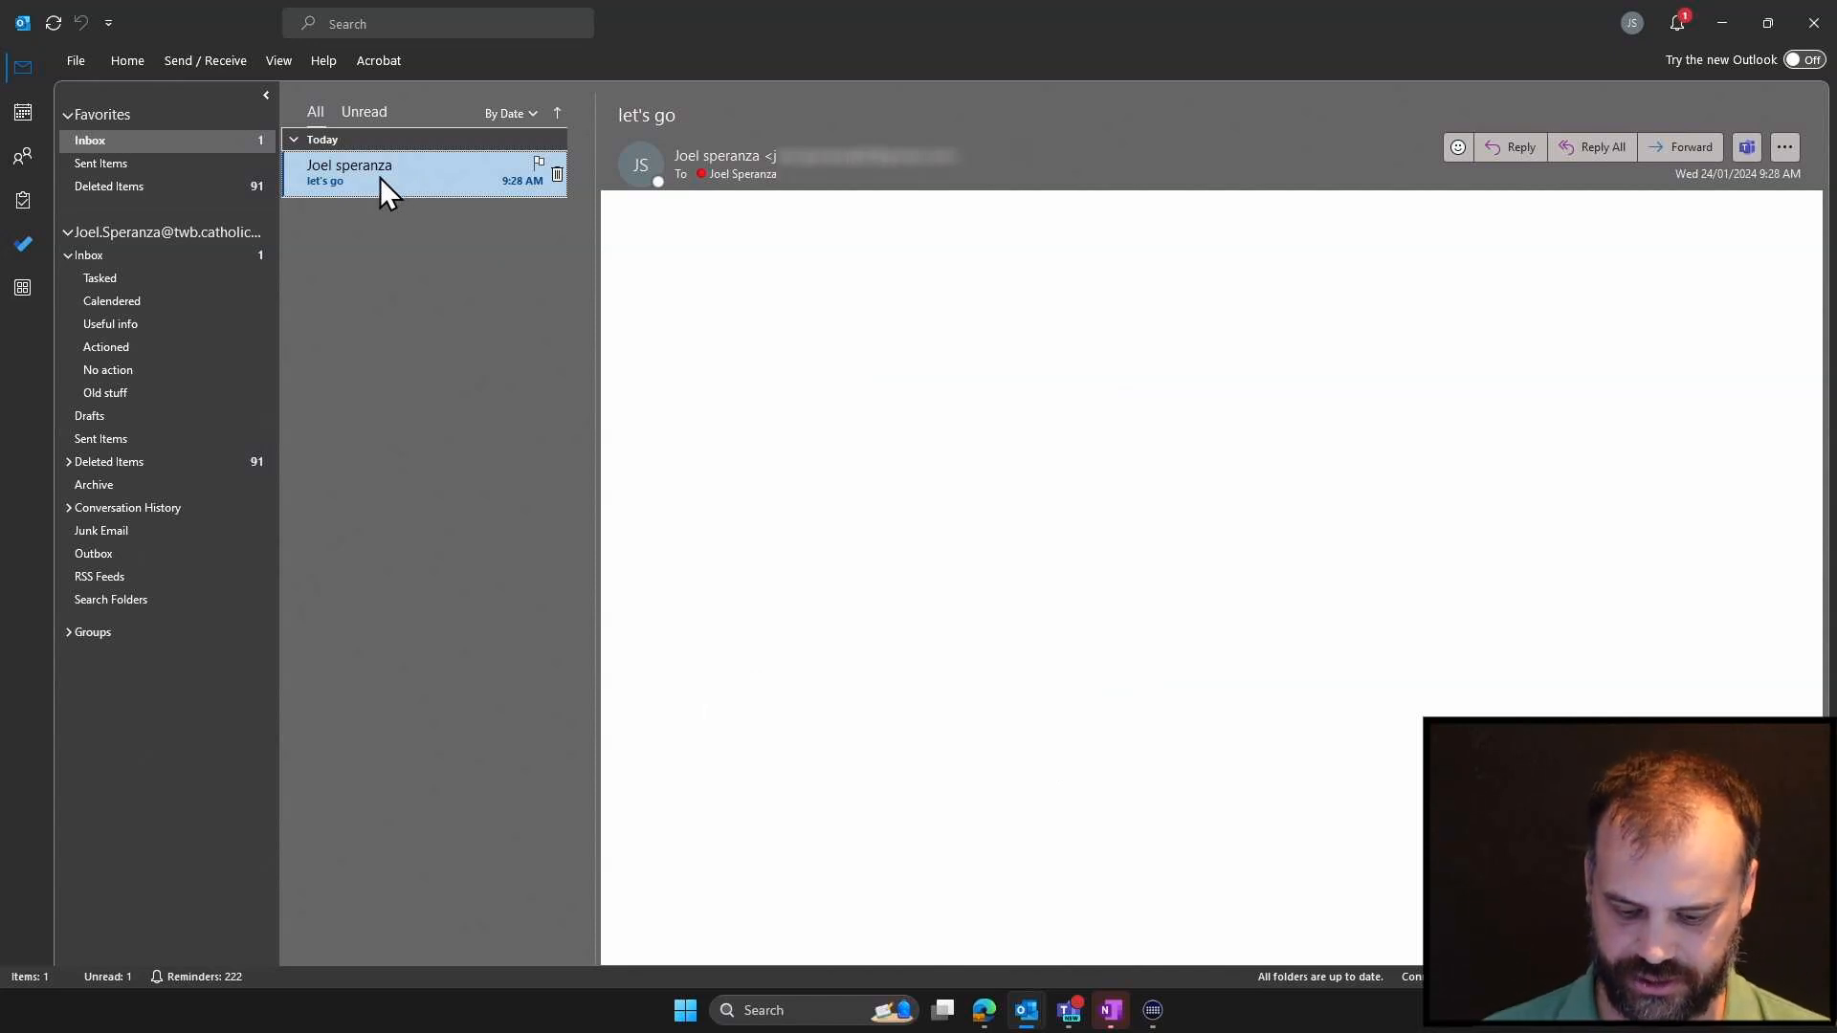
Run the new quick step on the "let's go" email and save the resulting task
key("ctrl+shift+6")
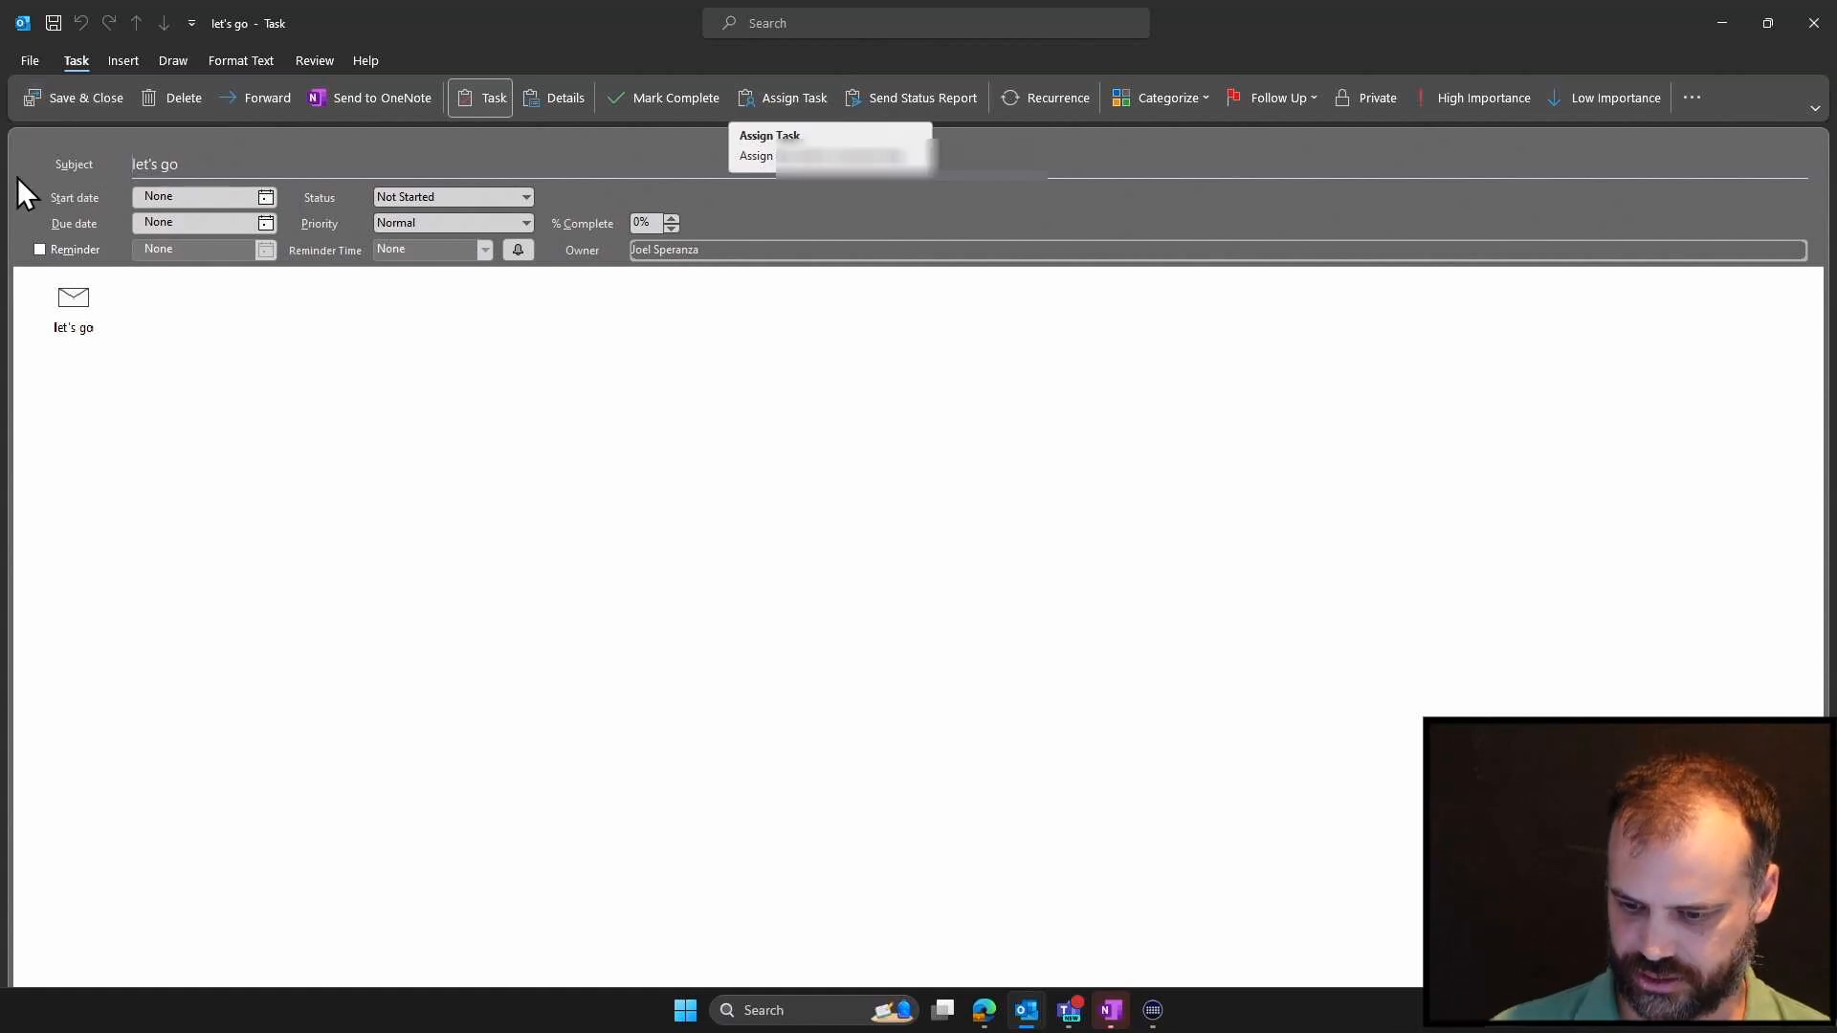
left_click(69, 101)
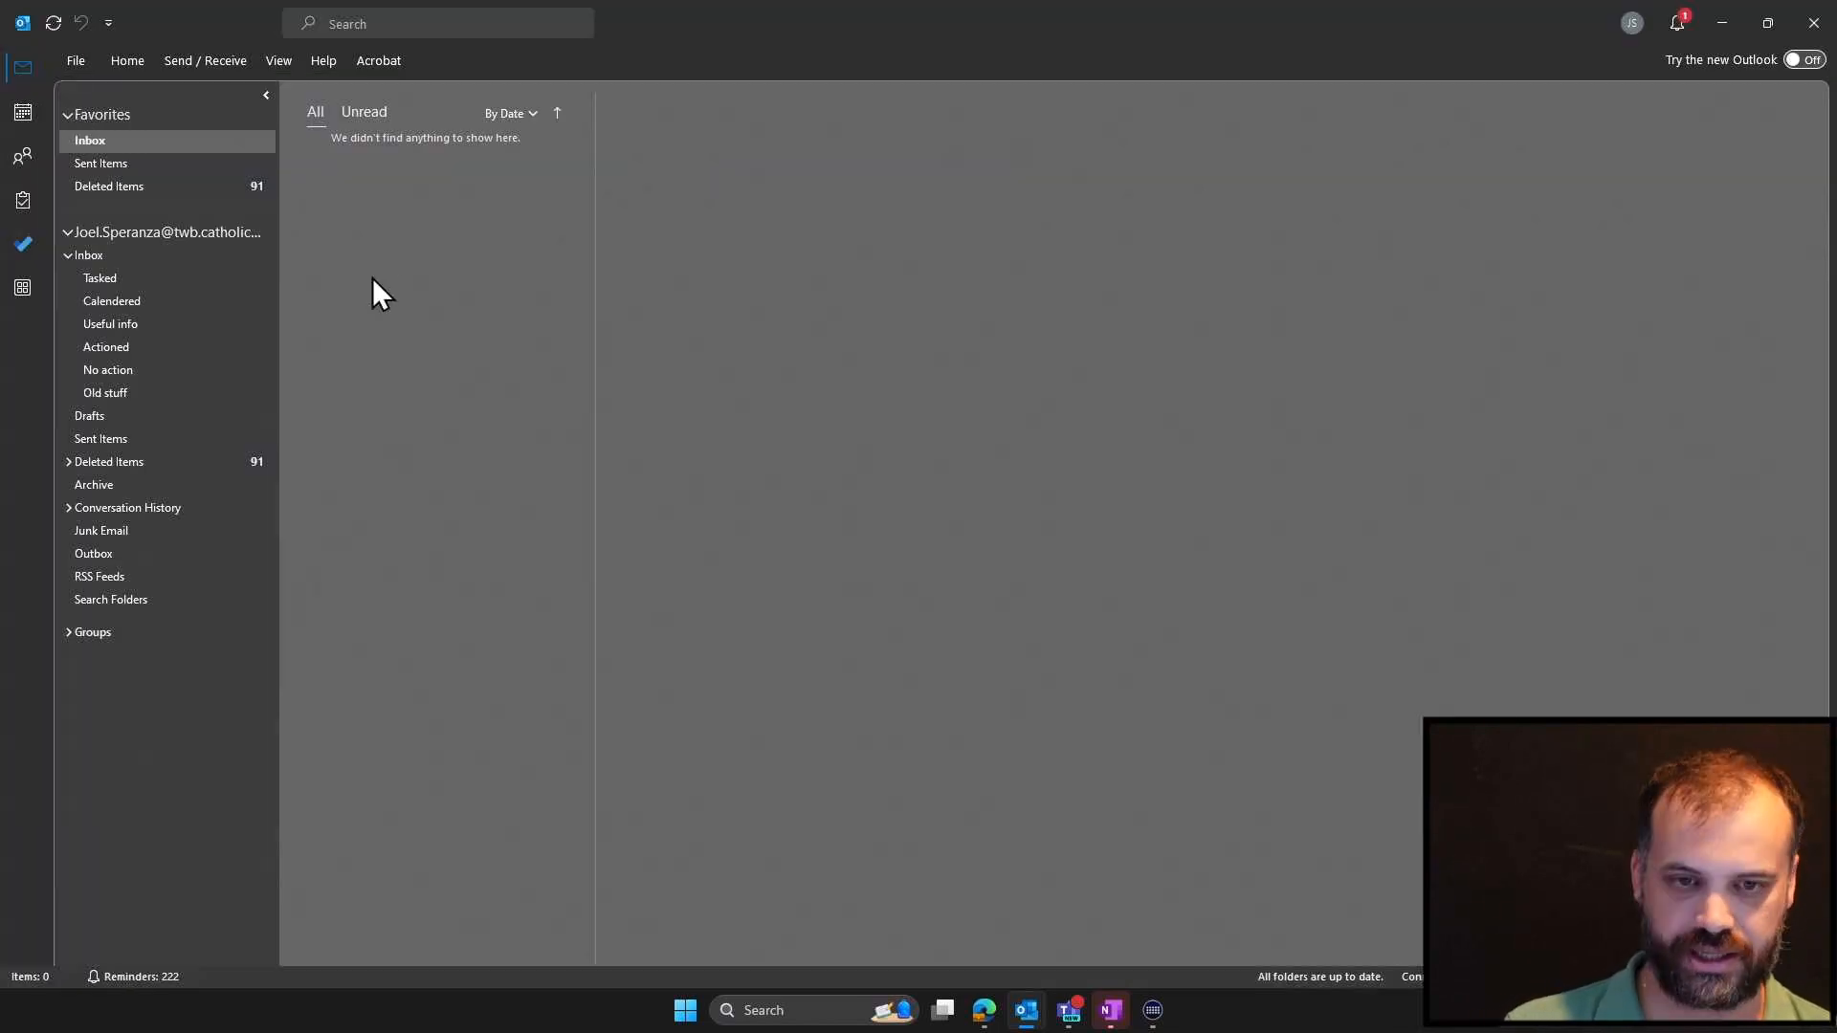